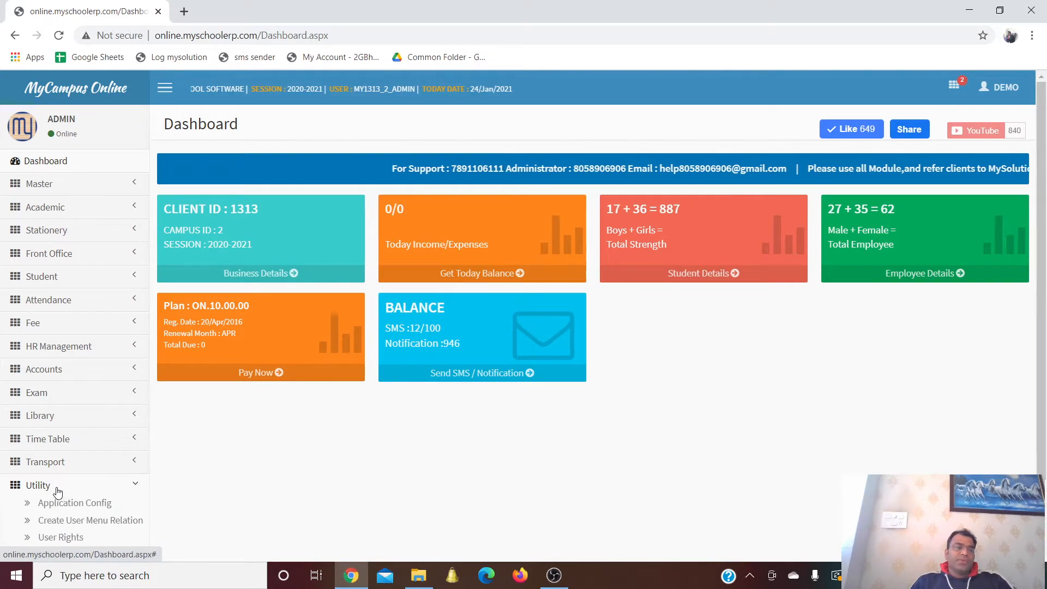
# Open Utility > Application Config to display the school's Campus Information and Settings
pyautogui.scroll(-4, 182, 469)
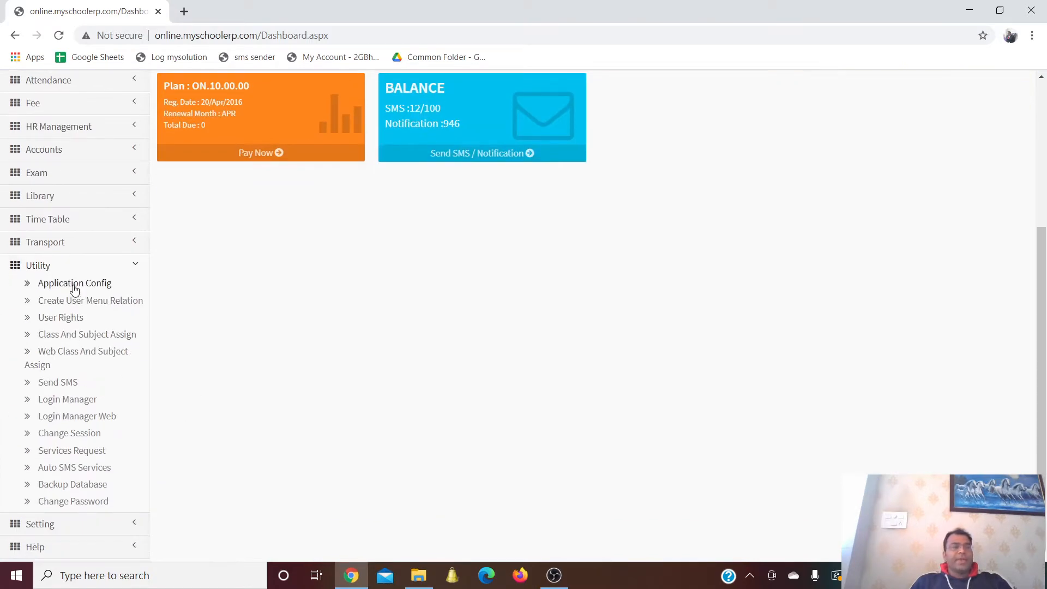
pyautogui.click(74, 282)
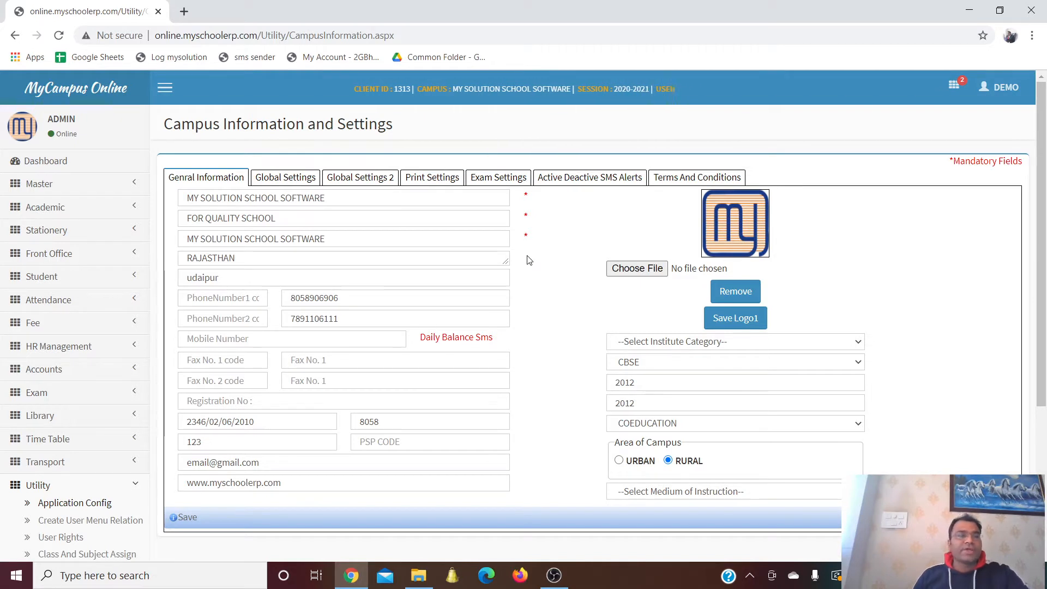
pyautogui.click(337, 203)
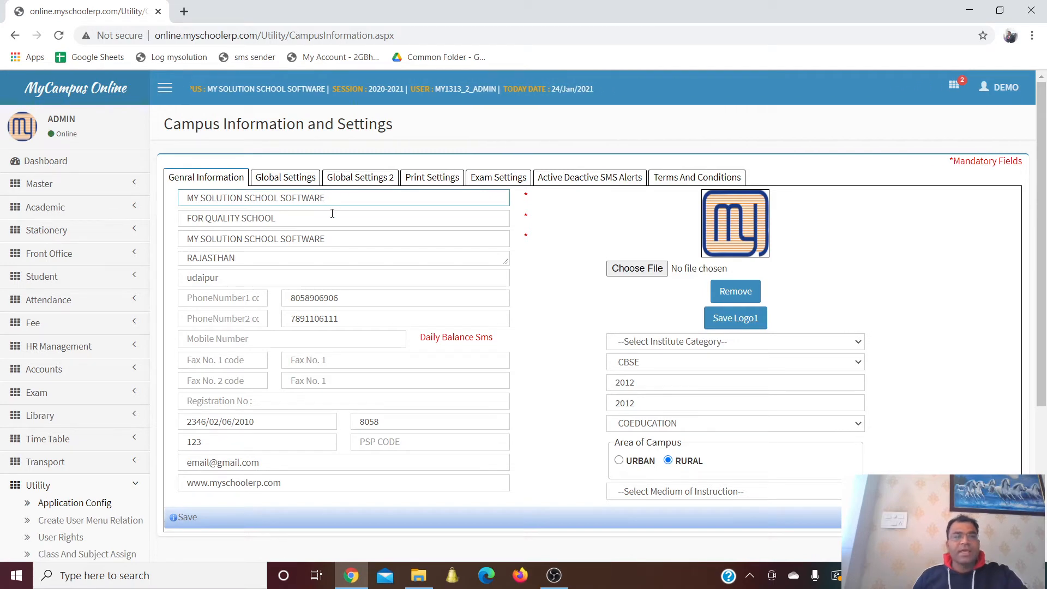
pyautogui.click(335, 218)
pyautogui.click(338, 239)
pyautogui.click(335, 256)
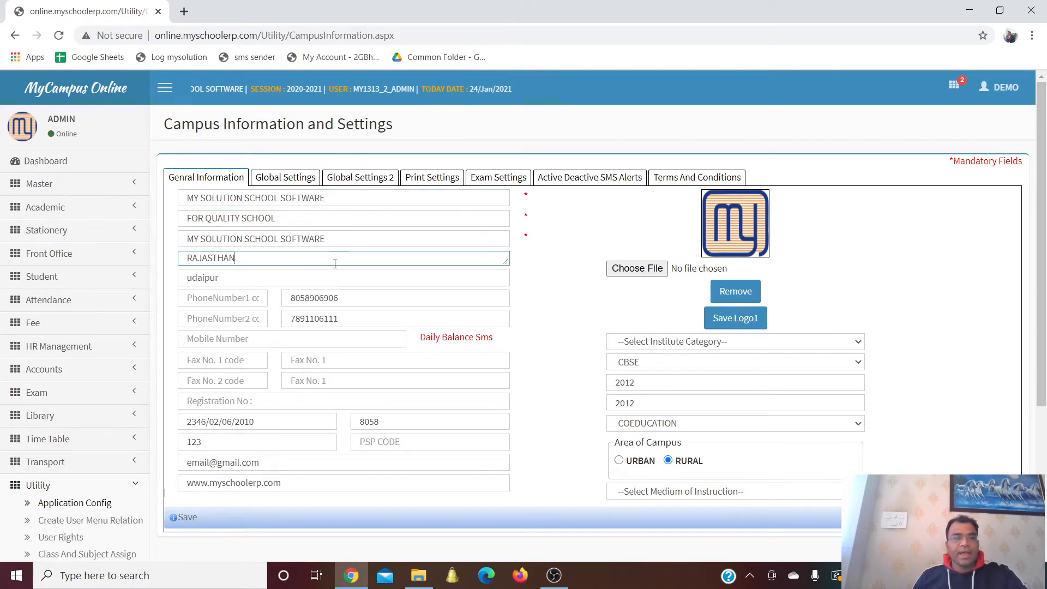
pyautogui.click(334, 277)
pyautogui.click(348, 298)
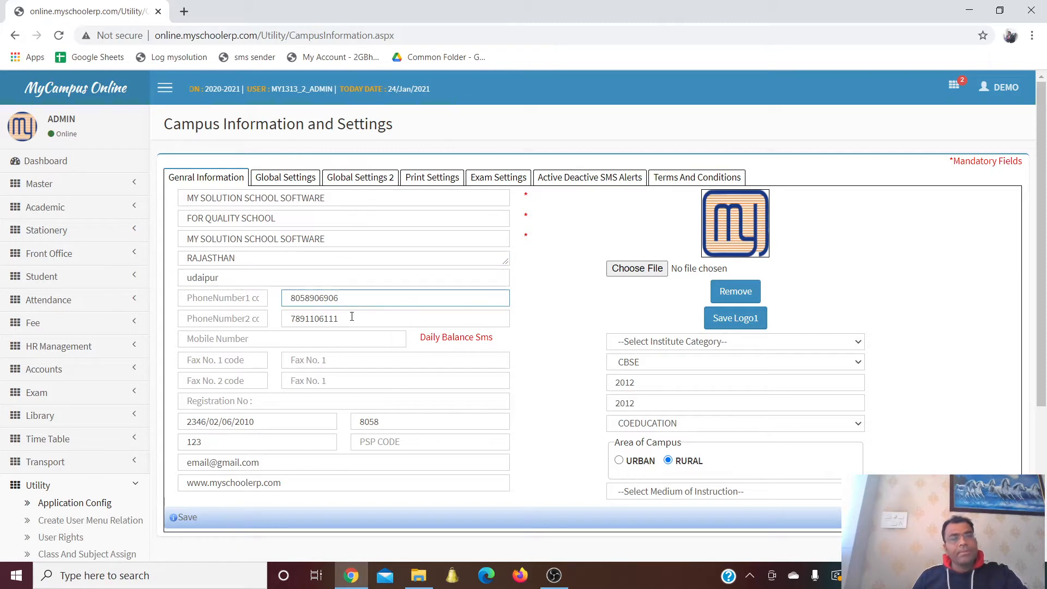
pyautogui.click(352, 316)
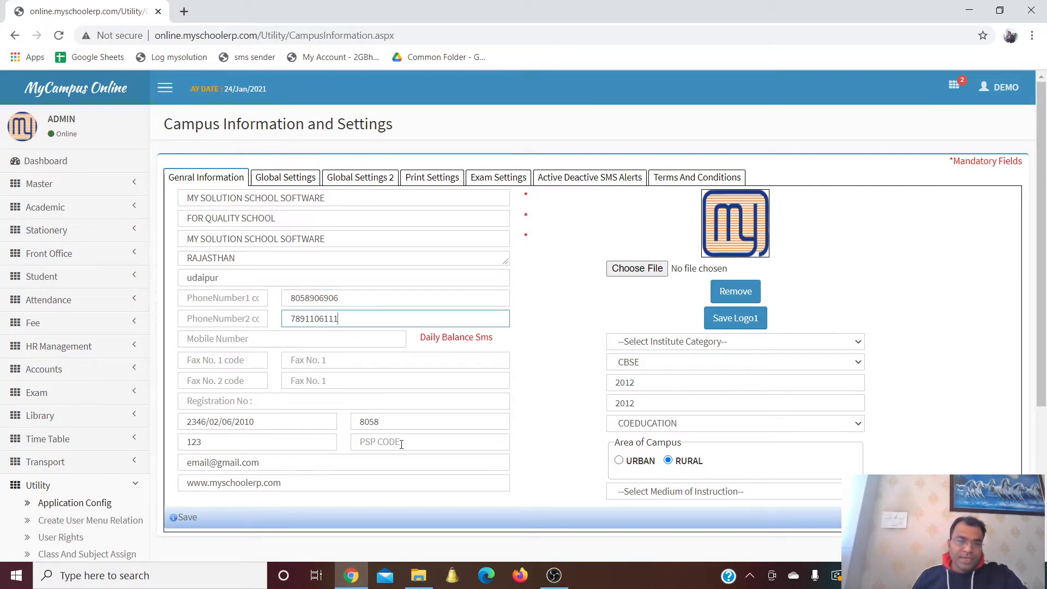
pyautogui.click(266, 406)
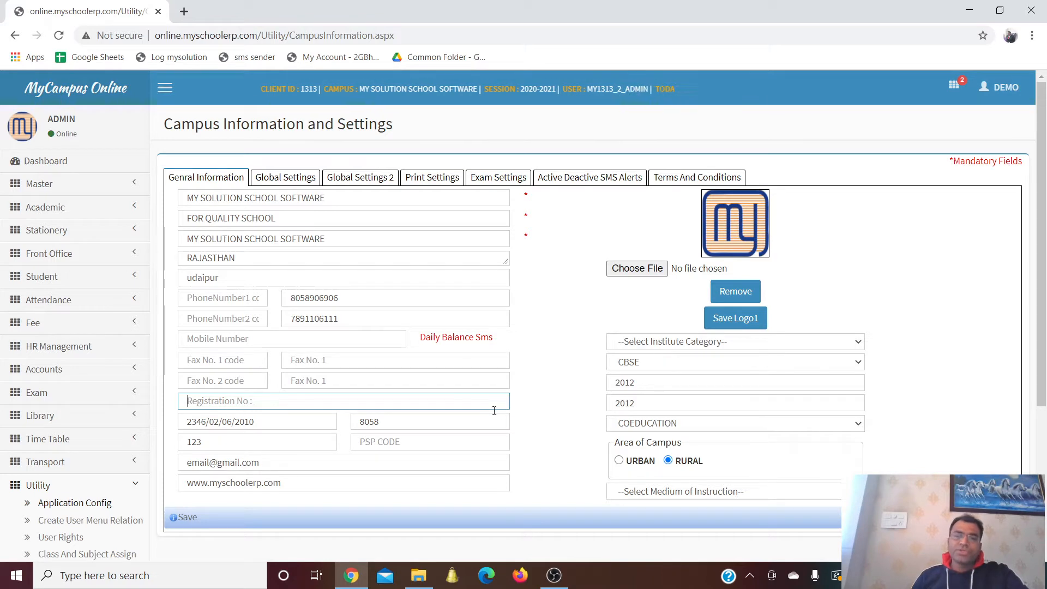
pyautogui.scroll(-2, 579, 322)
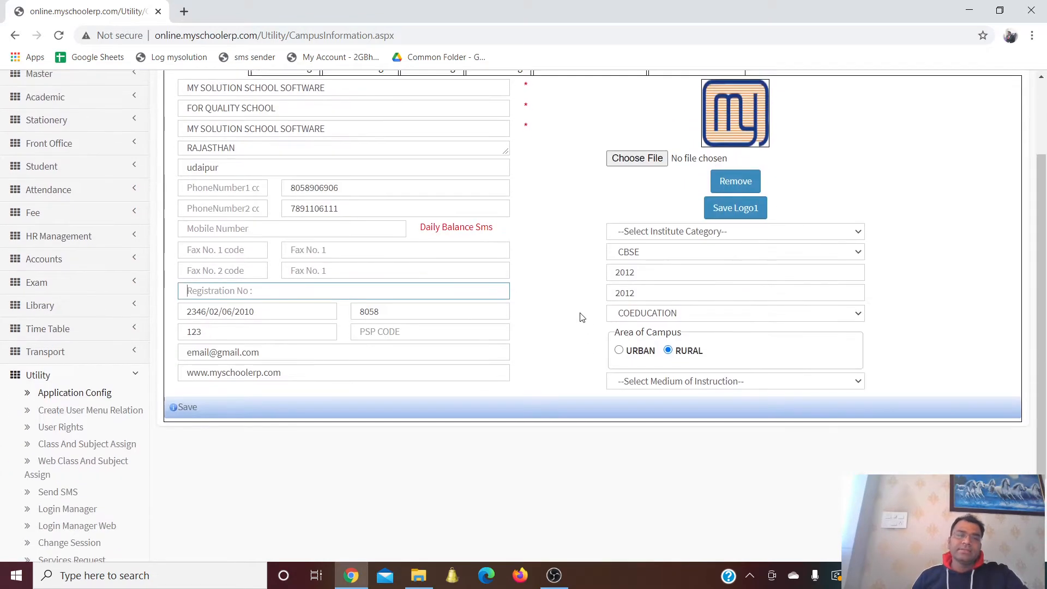
pyautogui.scroll(2, 581, 317)
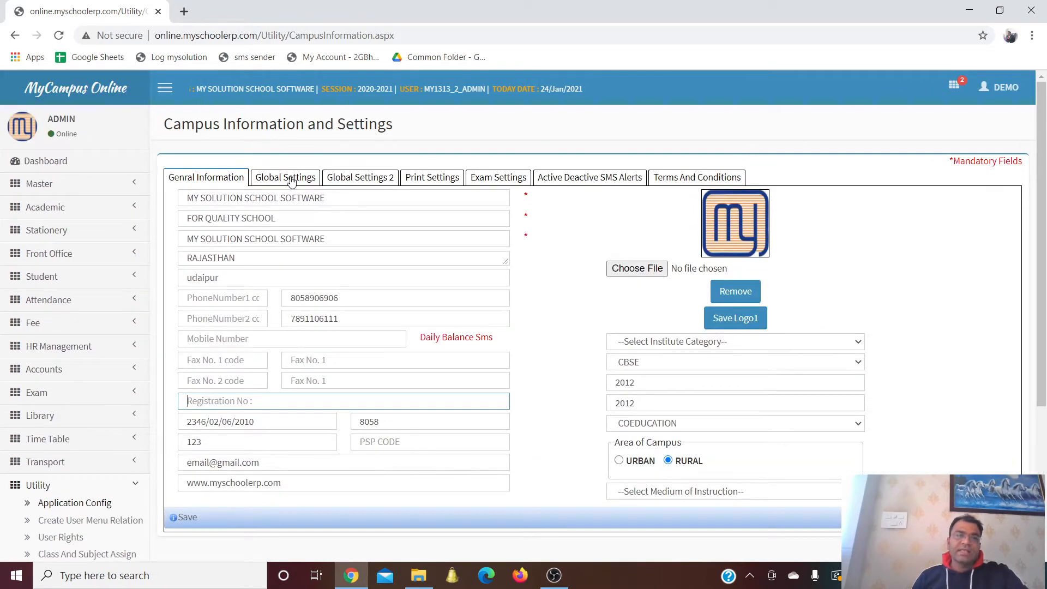
# On Global Settings, switch Scholar No. numbering from Manual to Auto using the Enter Text format
pyautogui.click(292, 180)
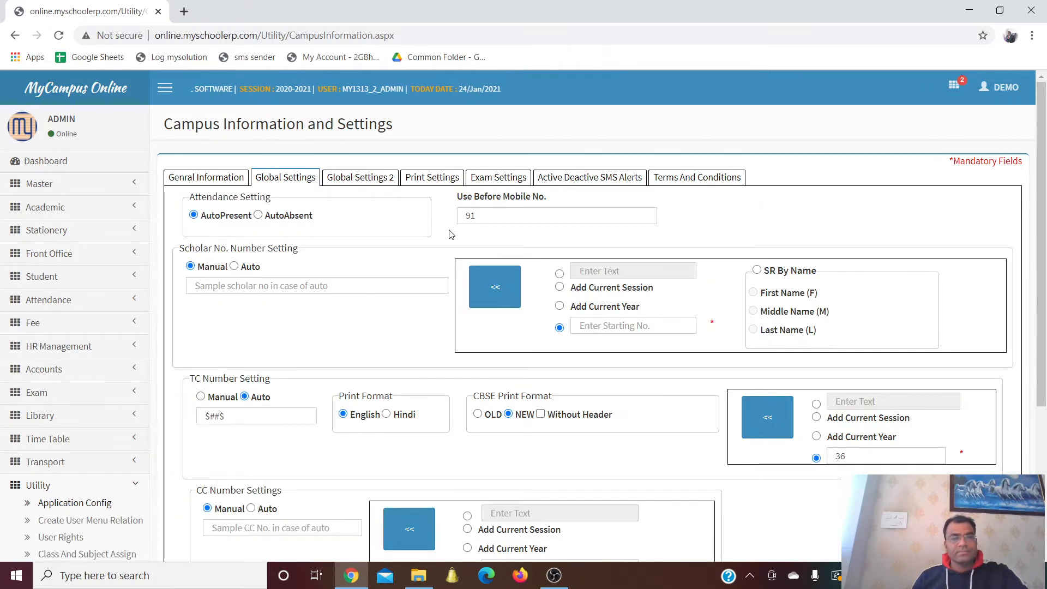
pyautogui.scroll(-1, 451, 235)
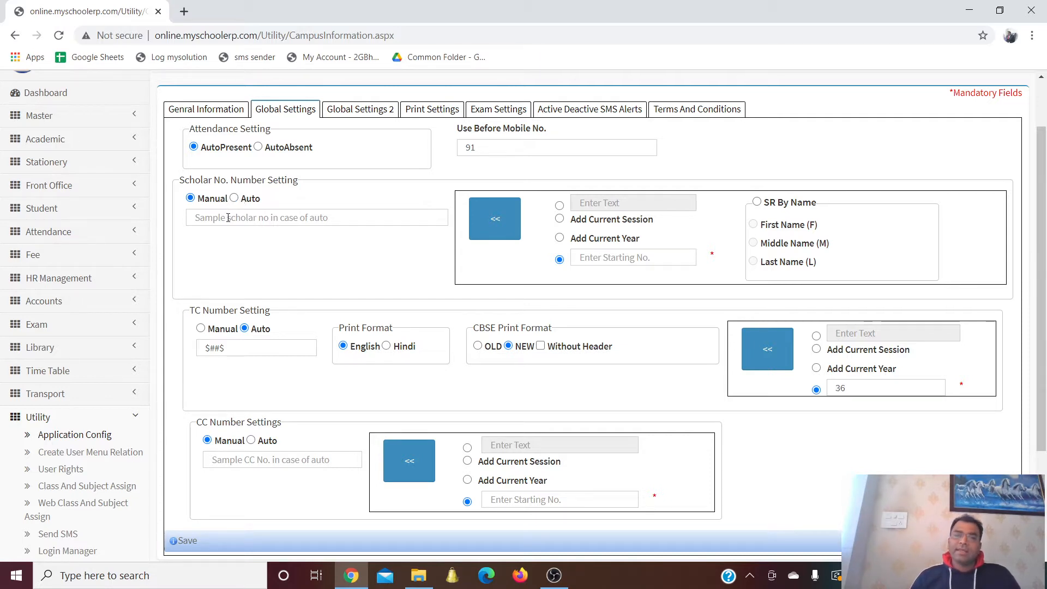
pyautogui.click(234, 199)
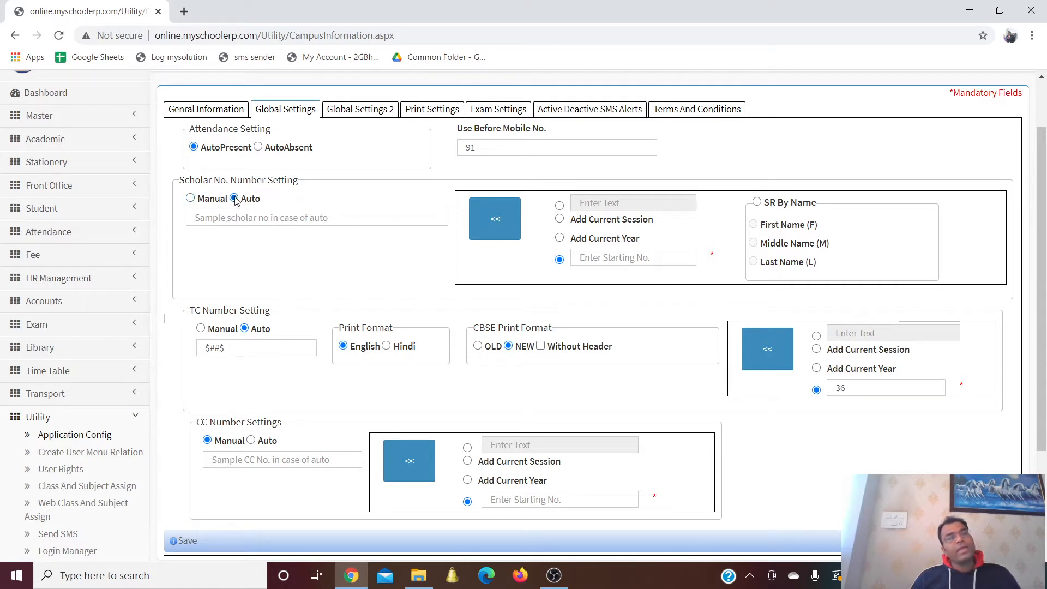
pyautogui.click(560, 207)
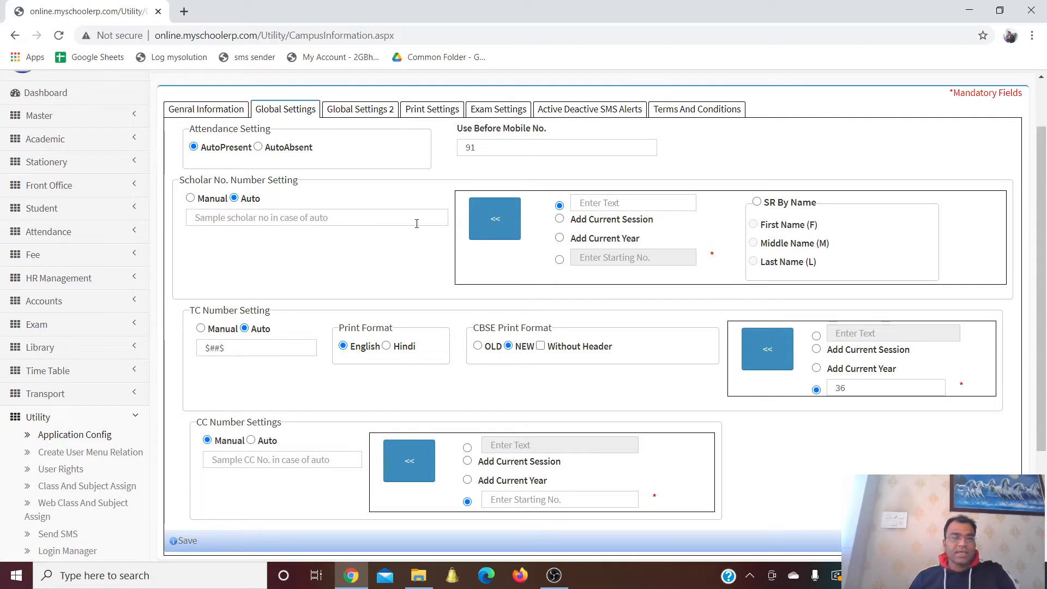
# Build the scholar number format from the prefix DPS followed by the current year
pyautogui.click(366, 218)
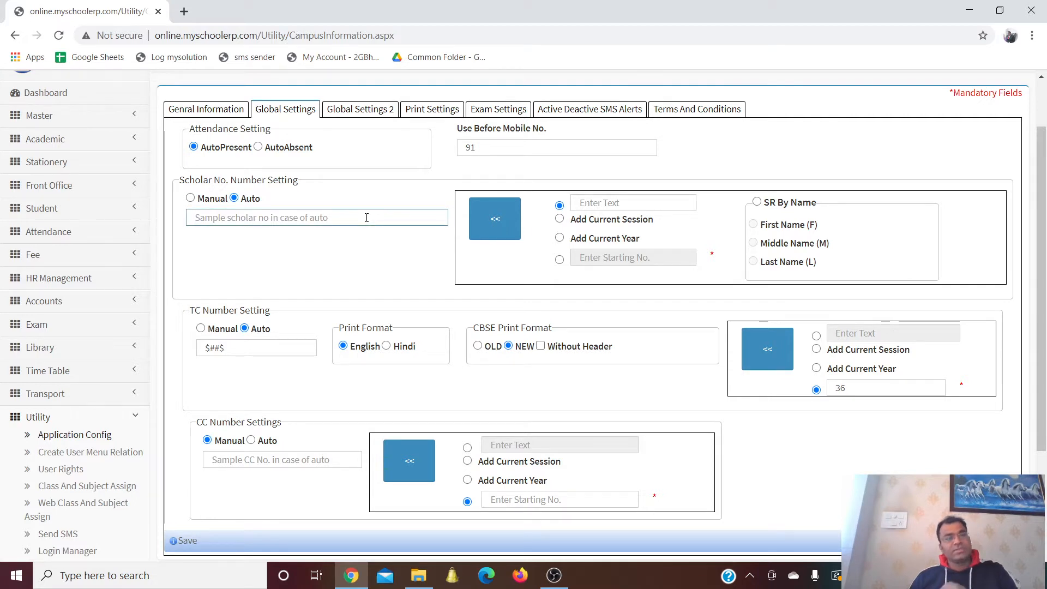
pyautogui.click(595, 203)
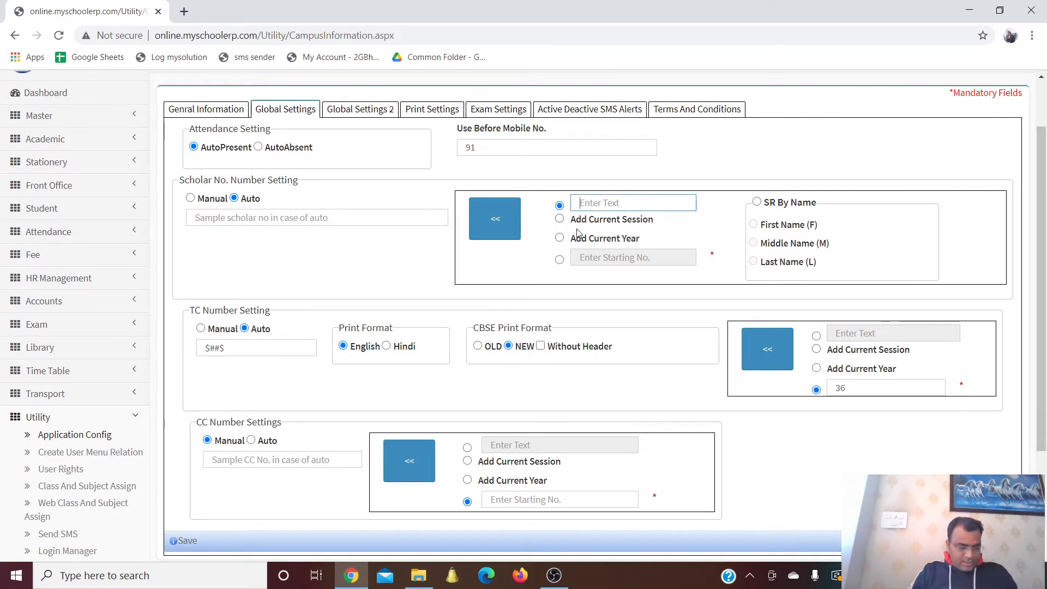
pyautogui.write('DPS')
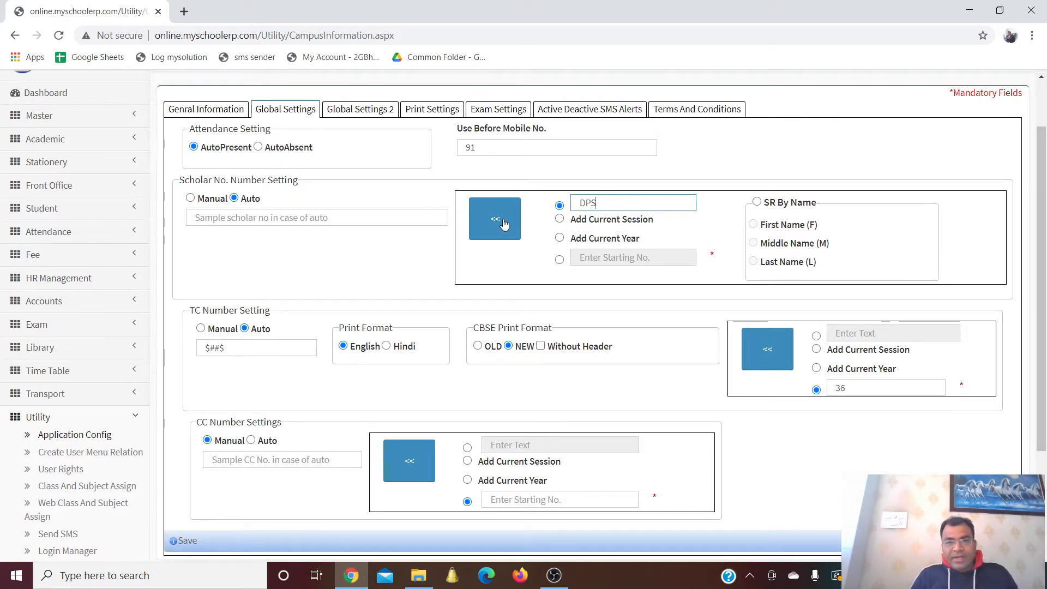
pyautogui.click(498, 221)
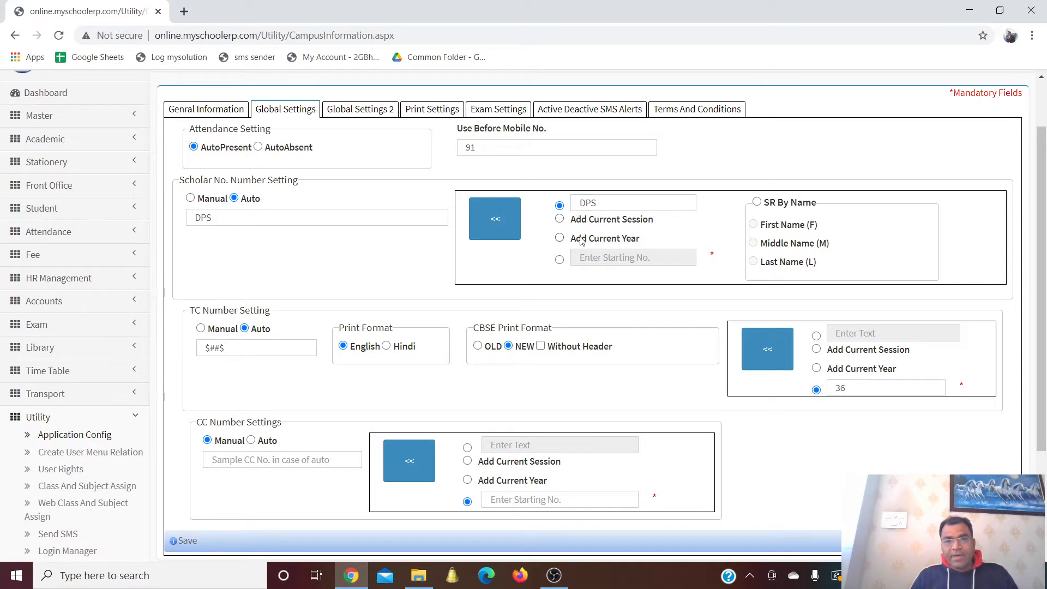
pyautogui.click(582, 240)
pyautogui.click(499, 226)
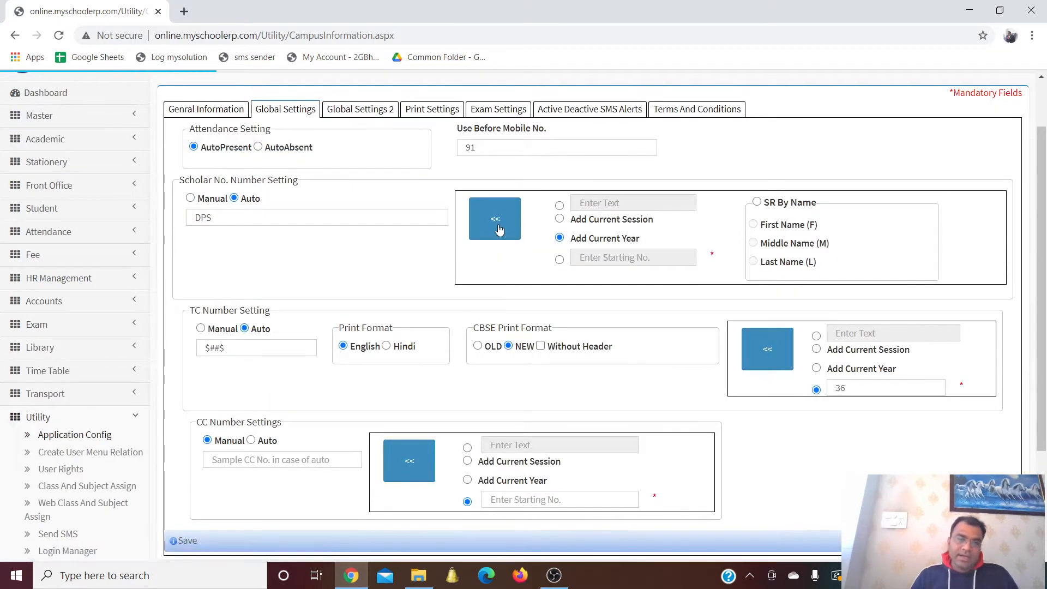
# Append a running number starting at 500, then open the Global Settings 2 tab
pyautogui.click(559, 260)
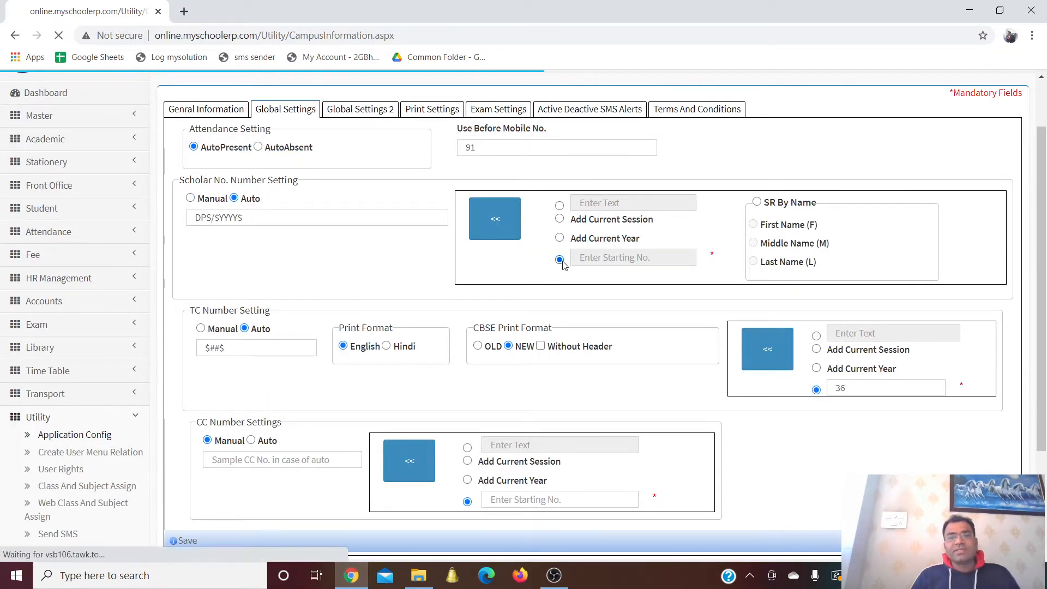
pyautogui.click(588, 257)
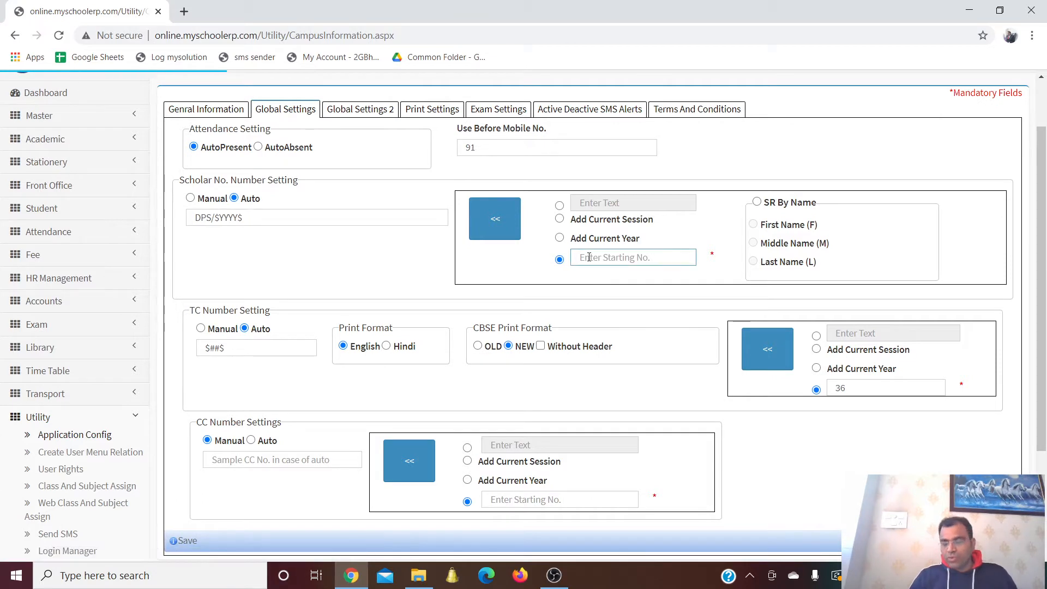
pyautogui.write('500')
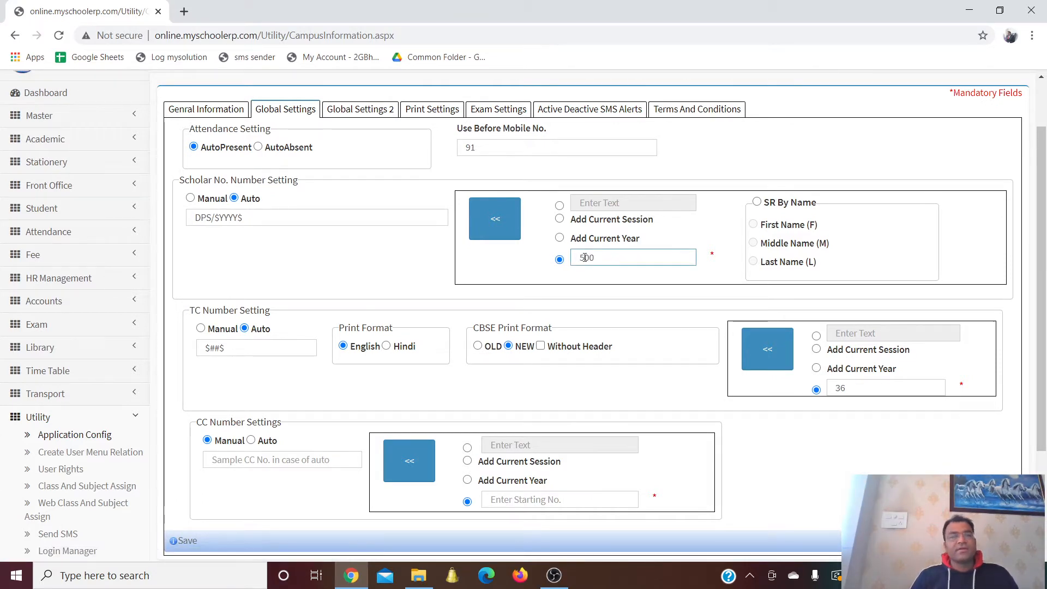
pyautogui.click(497, 227)
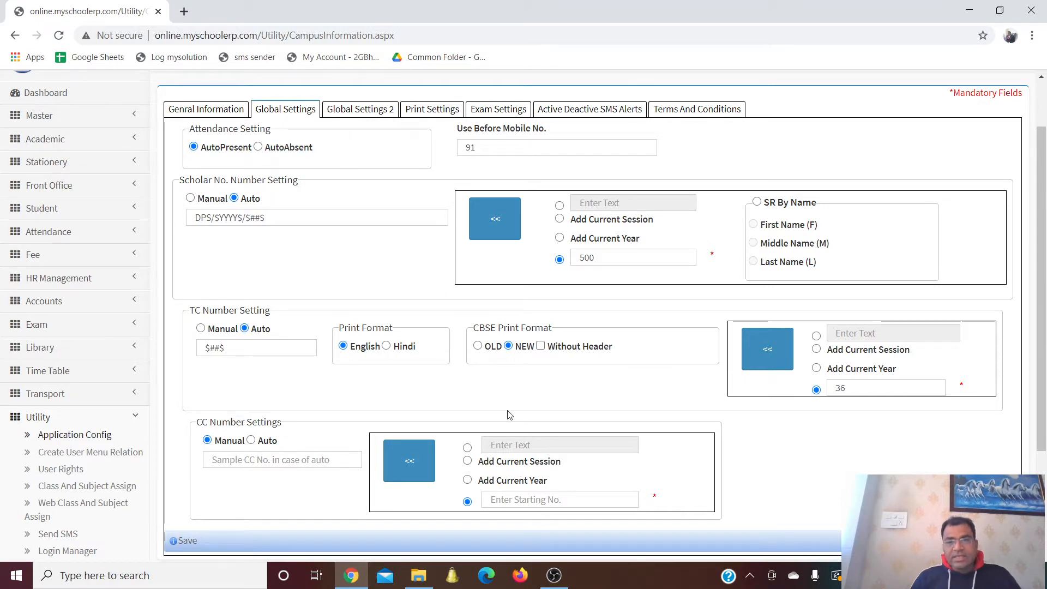
pyautogui.click(356, 112)
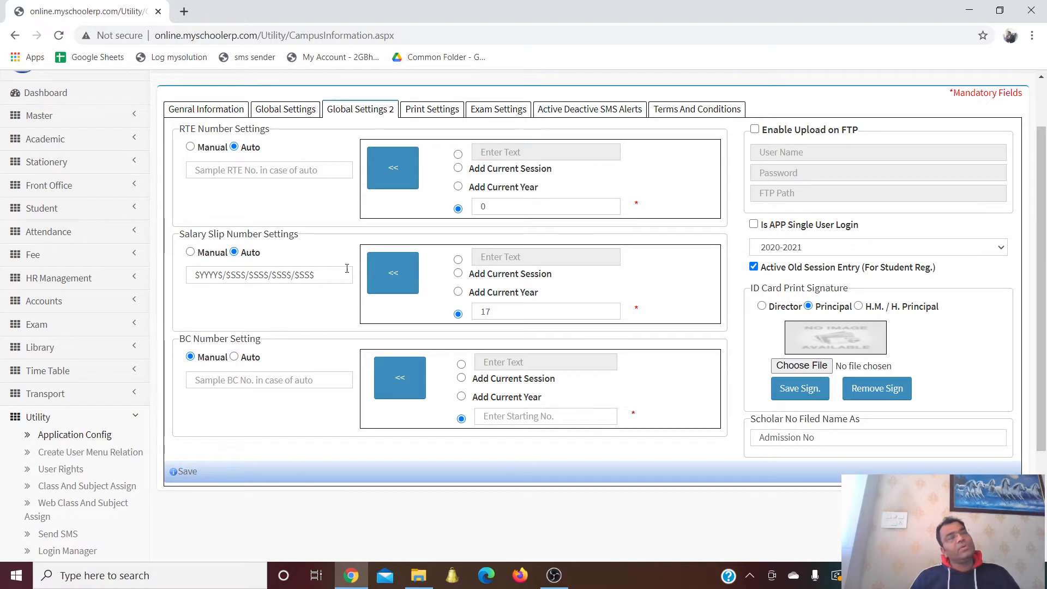
# Enable Is APP Single User Login with session 2020-2021, then open Print Settings
pyautogui.click(298, 113)
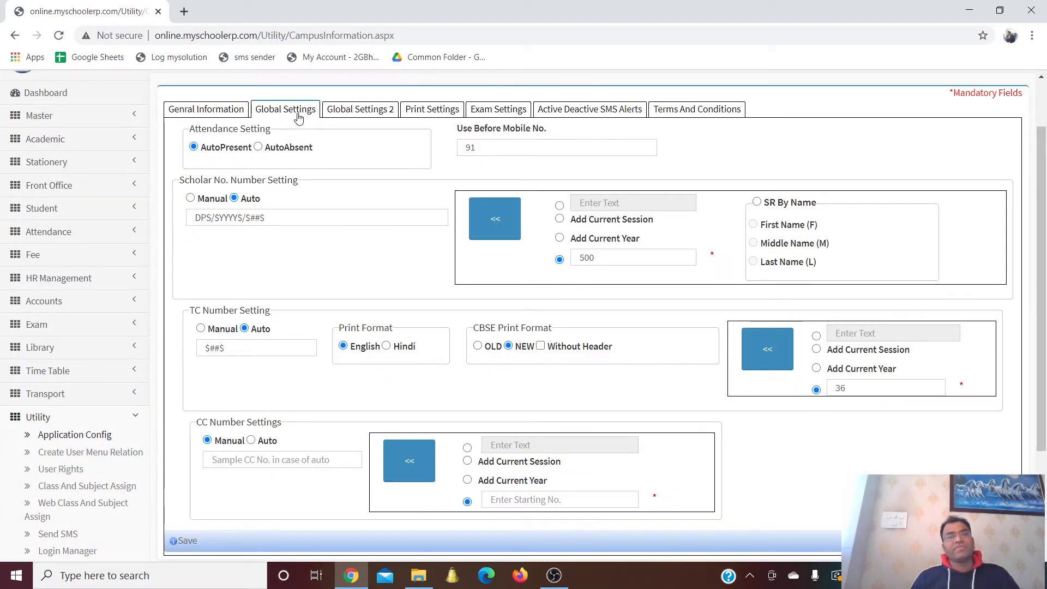
pyautogui.click(353, 110)
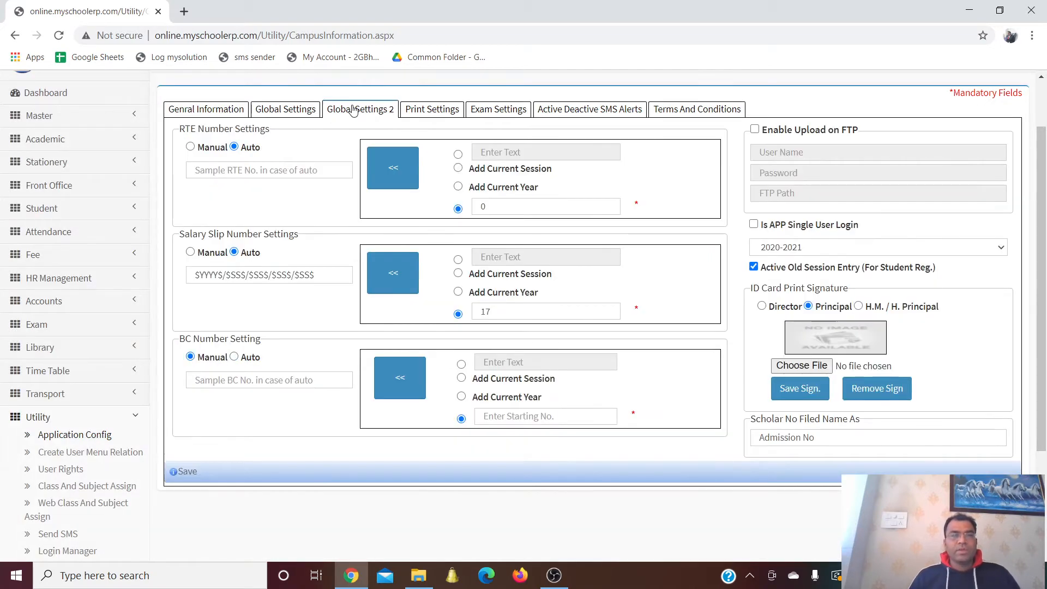
pyautogui.click(754, 226)
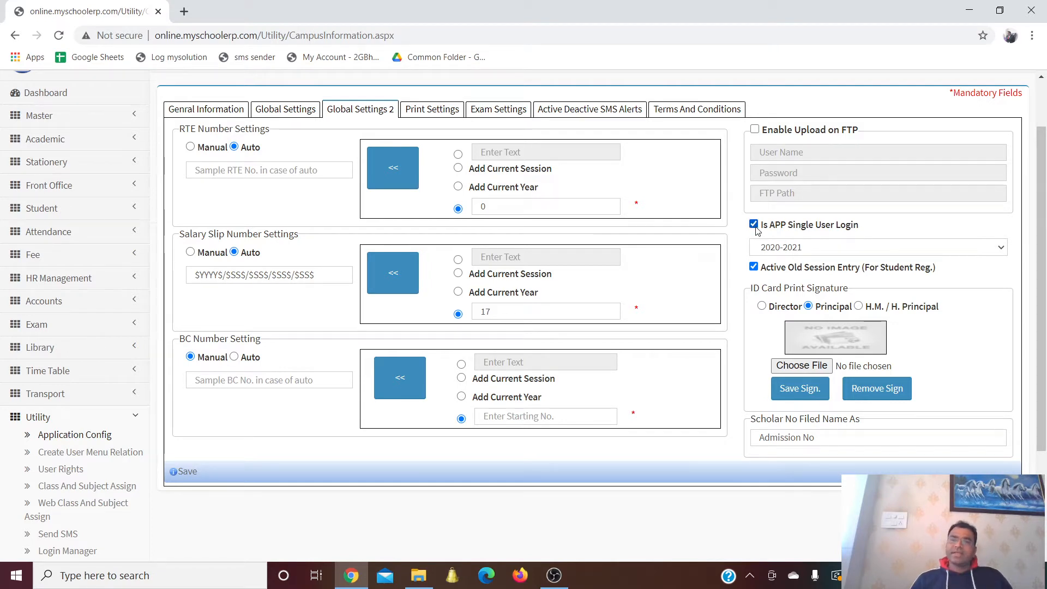
pyautogui.click(814, 249)
pyautogui.click(815, 248)
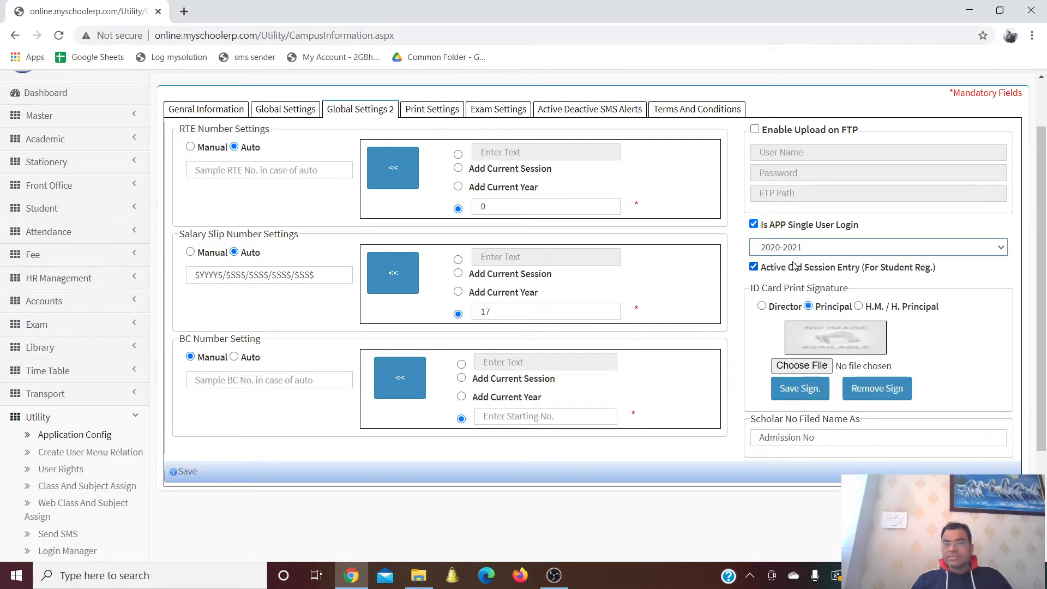
pyautogui.click(824, 248)
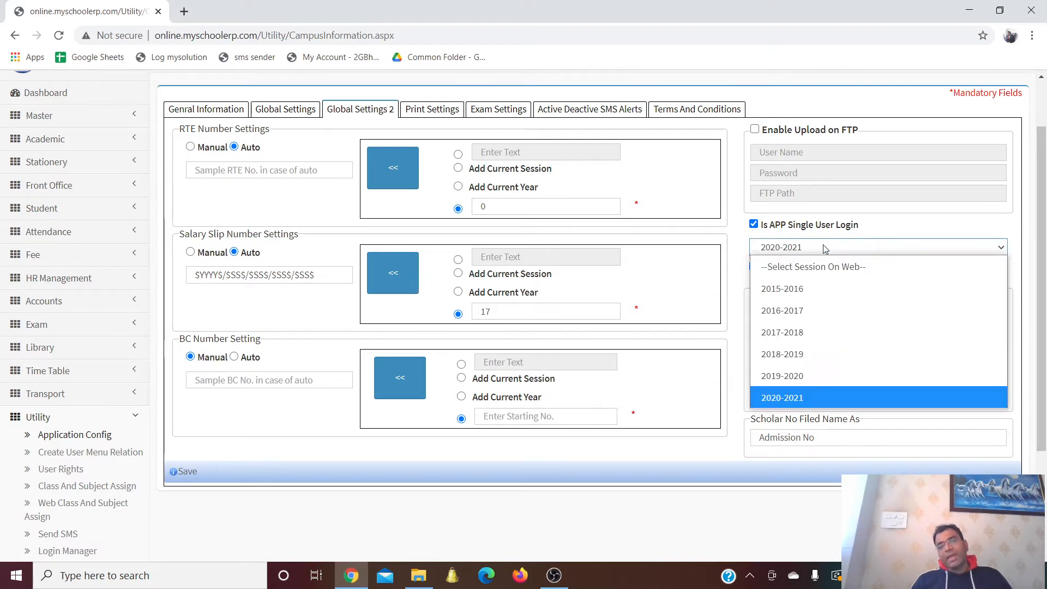
pyautogui.click(807, 397)
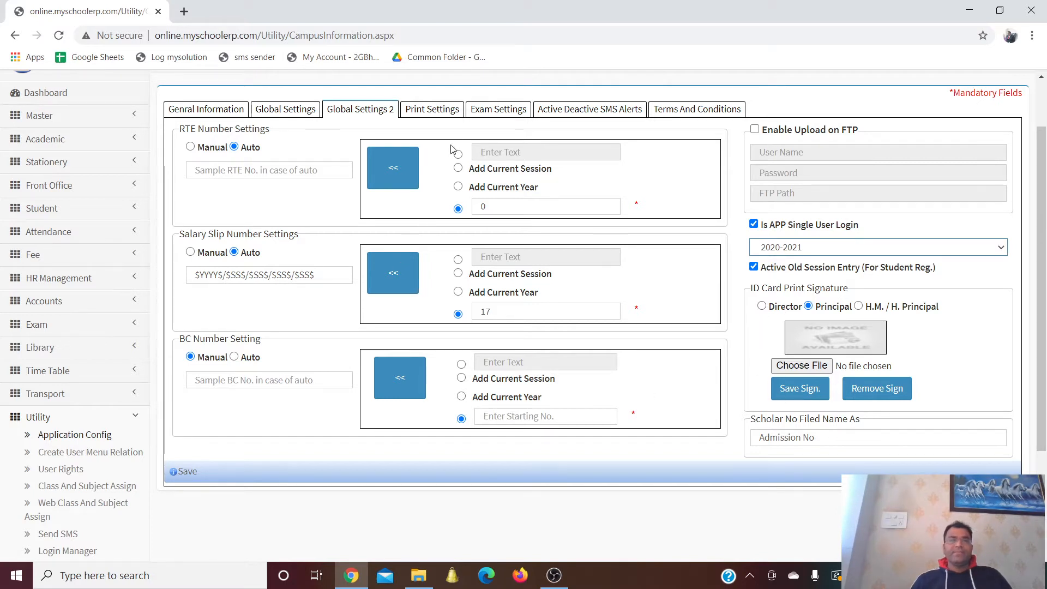
pyautogui.click(430, 112)
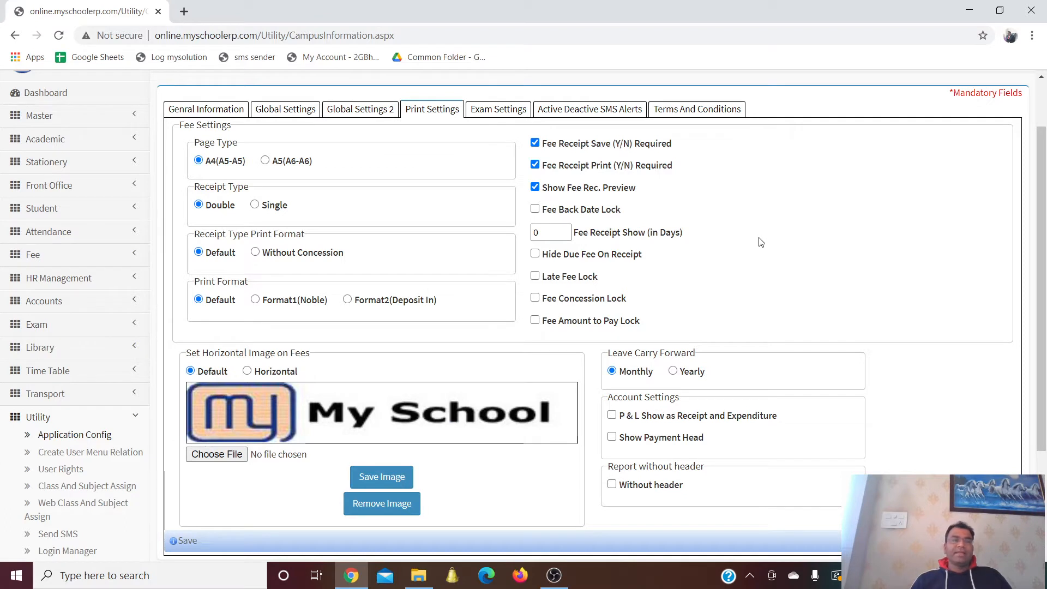
pyautogui.scroll(-2, 758, 241)
pyautogui.scroll(2, 759, 243)
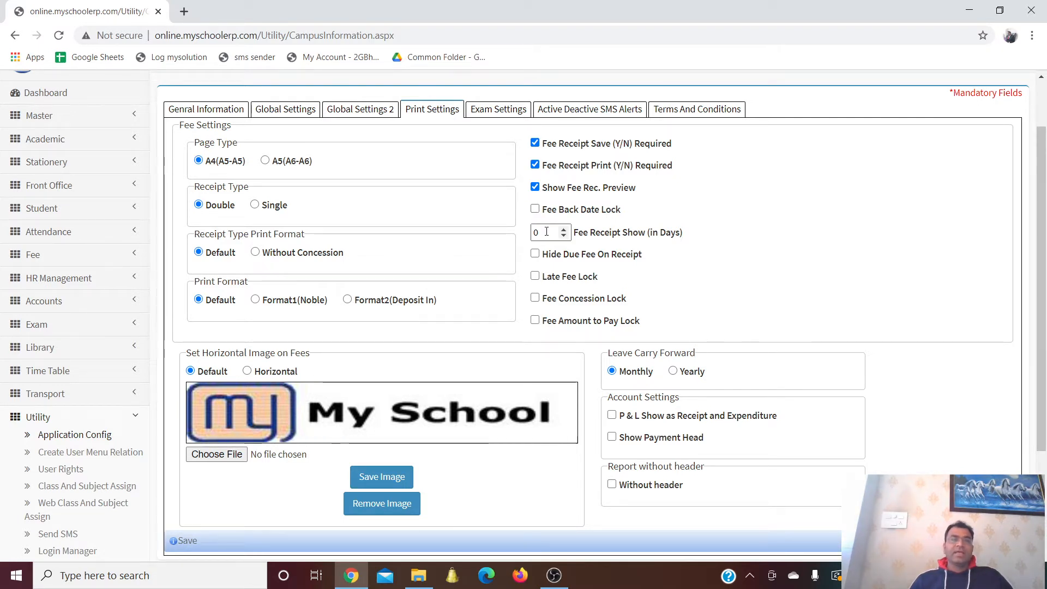
# Set Fee Receipt Show (in Days) to 5 and open the Exam Settings tab
pyautogui.moveTo(546, 232); pyautogui.dragTo(514, 235)
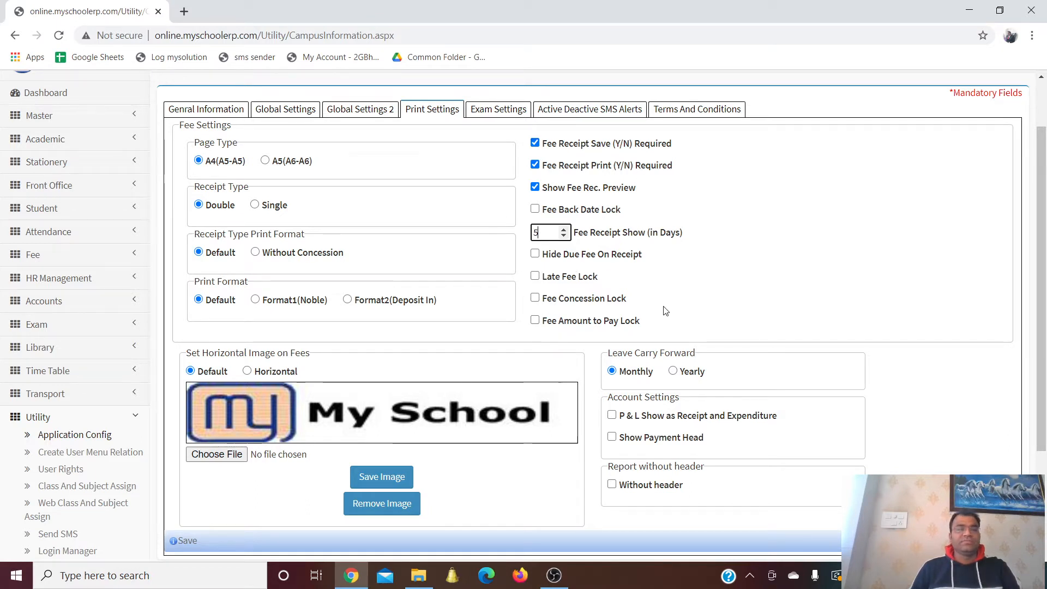
pyautogui.scroll(-1, 665, 308)
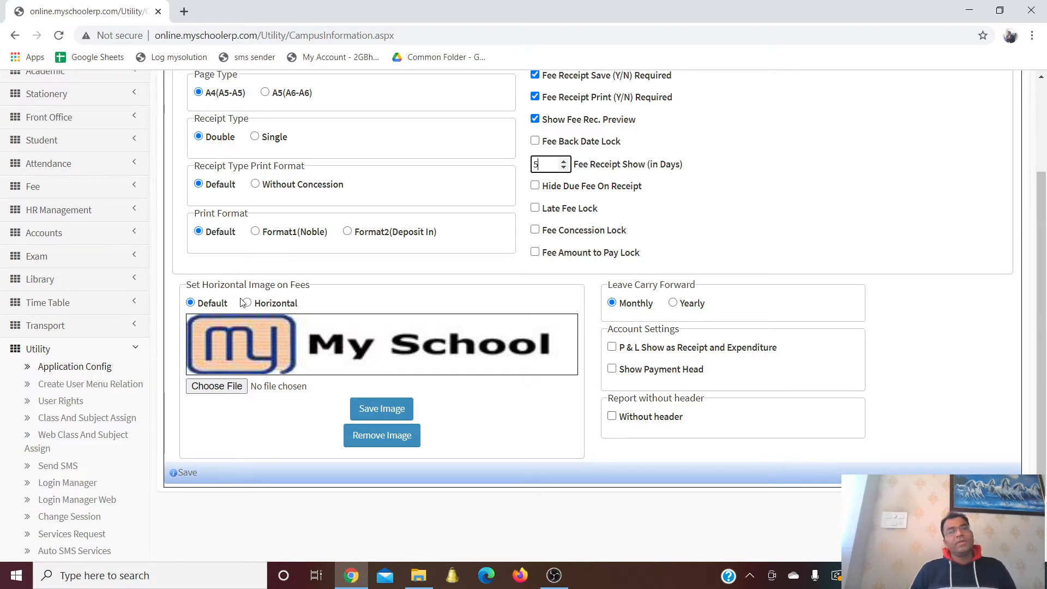
pyautogui.scroll(3, 448, 407)
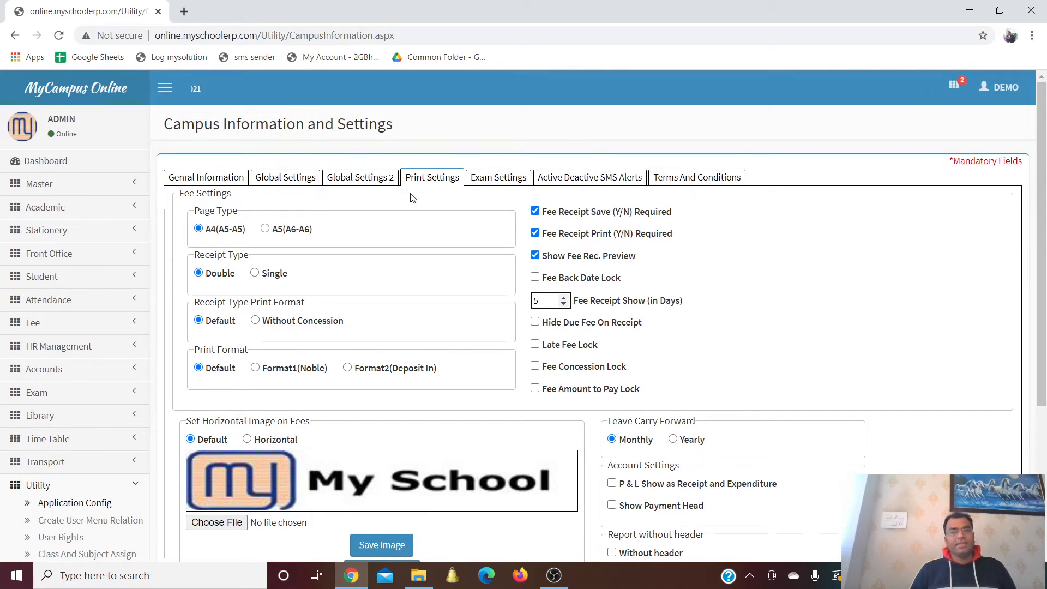
pyautogui.click(496, 178)
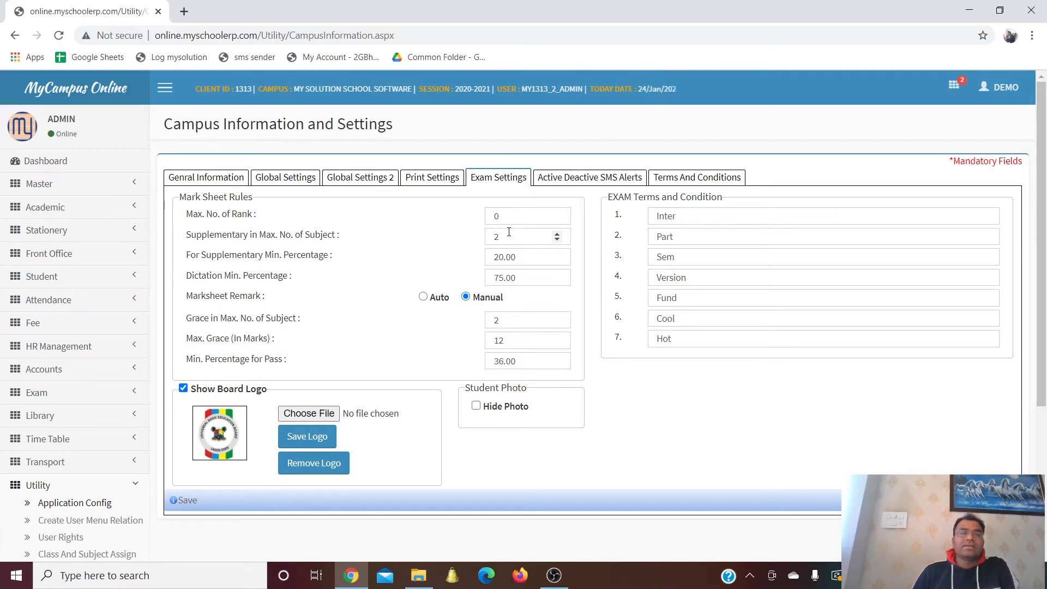
# Review the exam rule values (maximum grace 12, minimum pass 36.00), then open Active Deactive SMS Alerts
pyautogui.click(533, 258)
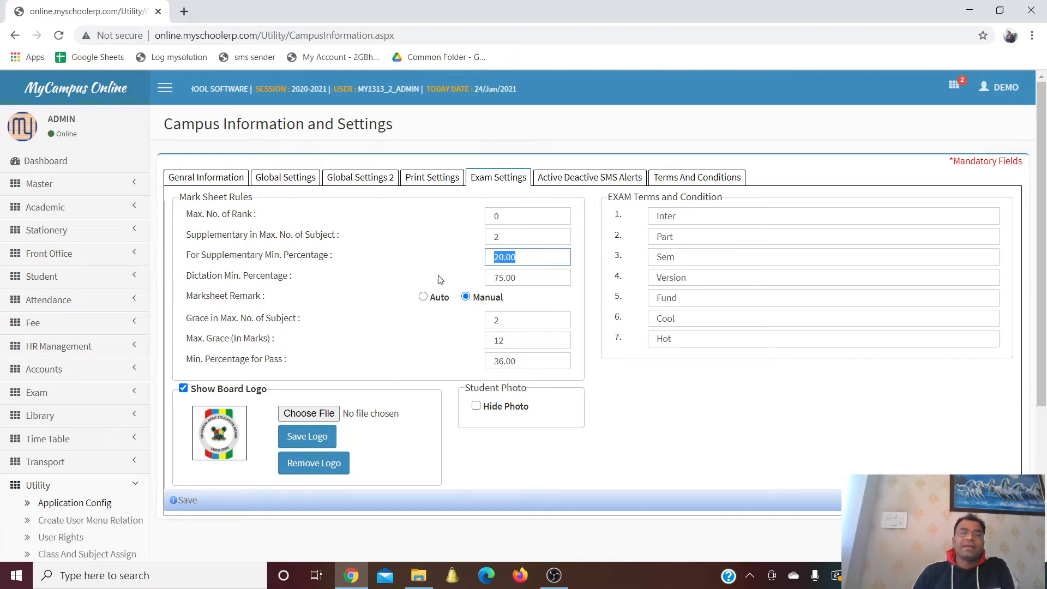
pyautogui.click(527, 281)
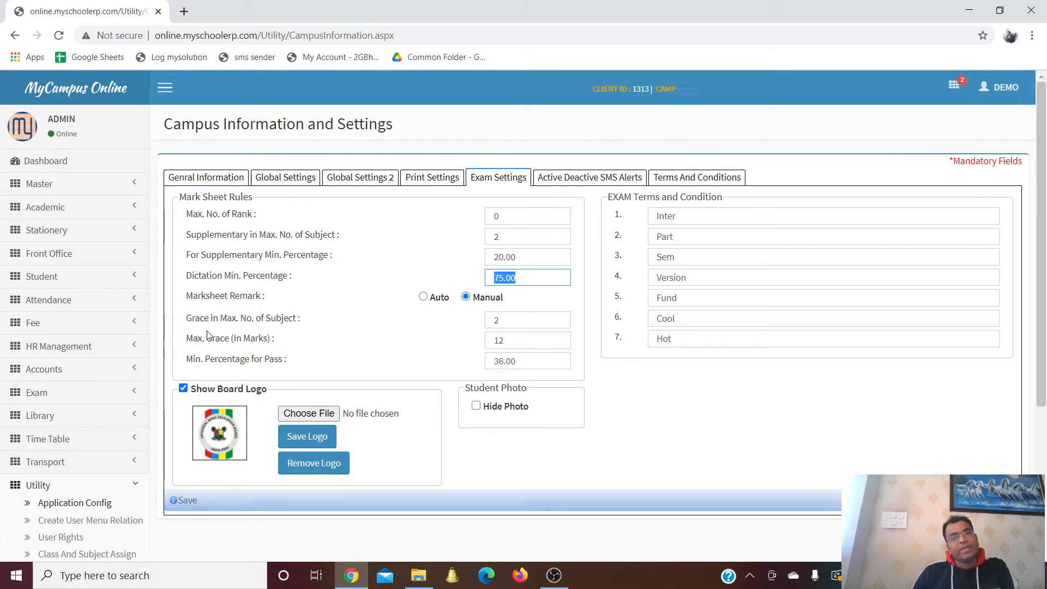
pyautogui.click(515, 321)
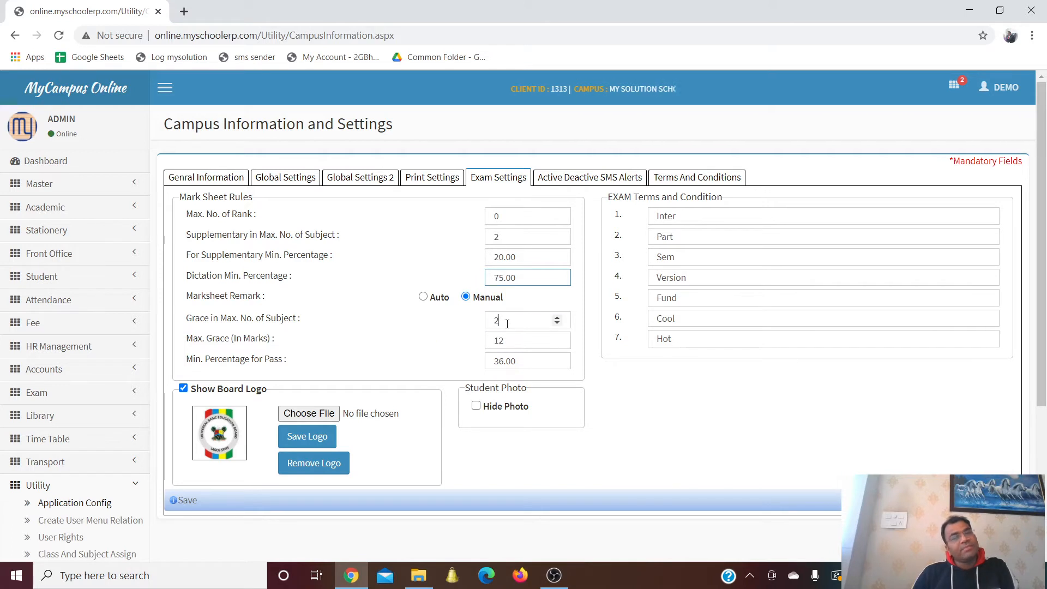
pyautogui.click(510, 340)
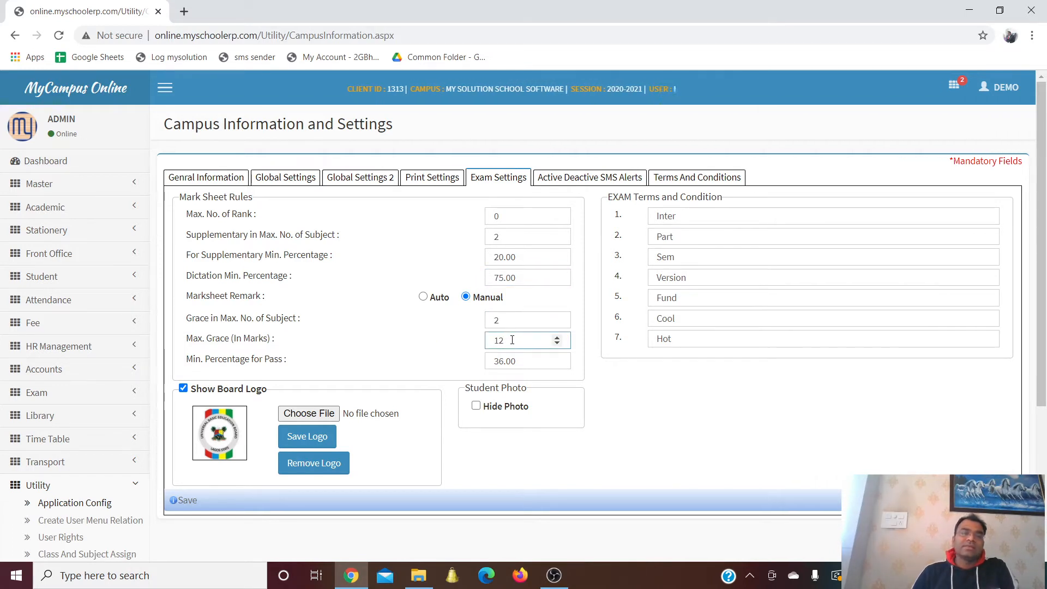
pyautogui.moveTo(512, 340); pyautogui.dragTo(478, 342)
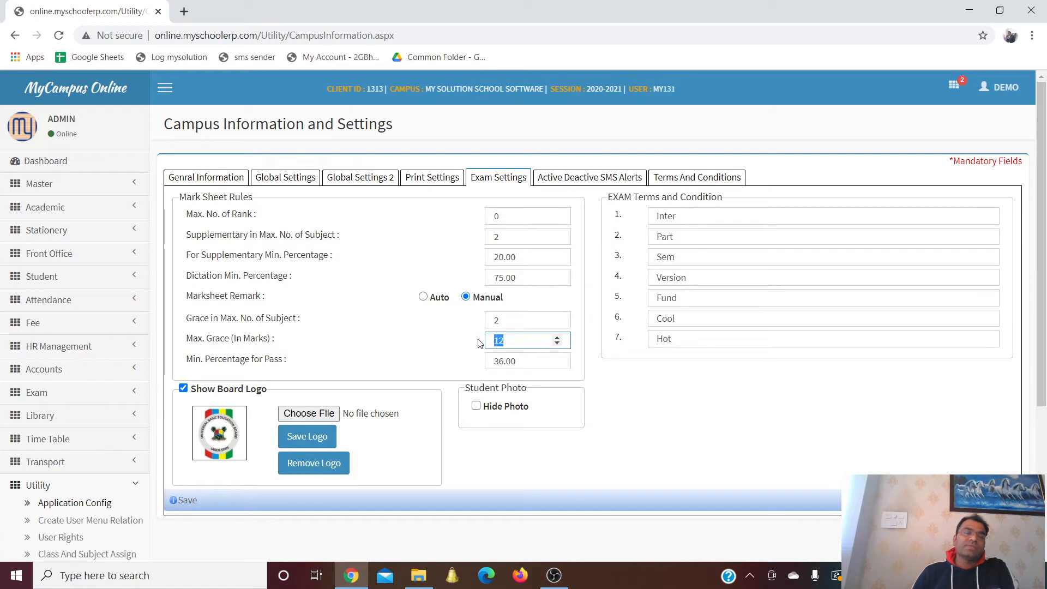
pyautogui.click(522, 363)
pyautogui.moveTo(522, 363); pyautogui.dragTo(475, 362)
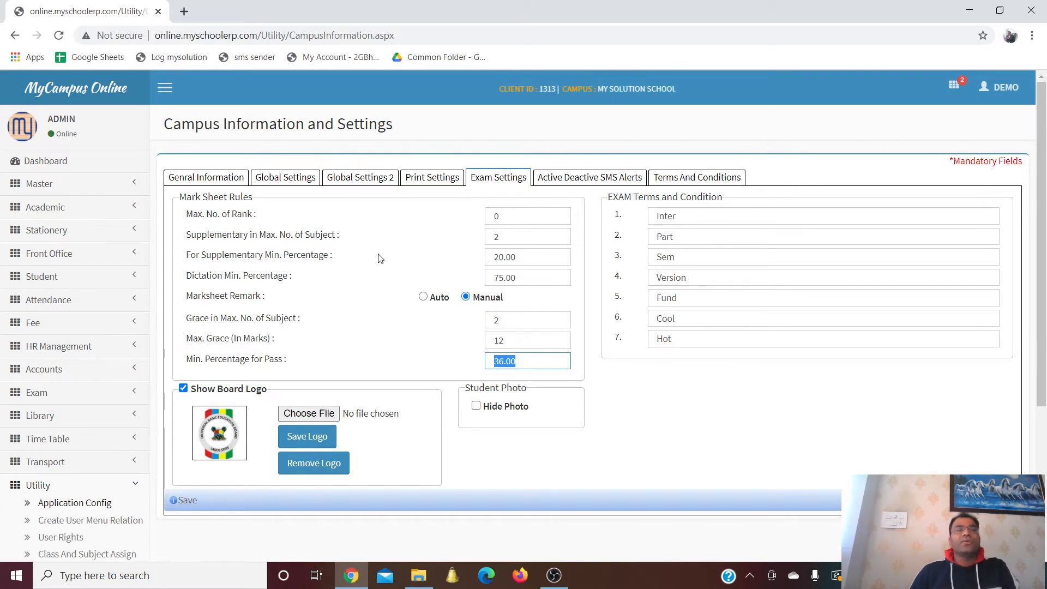
pyautogui.click(572, 180)
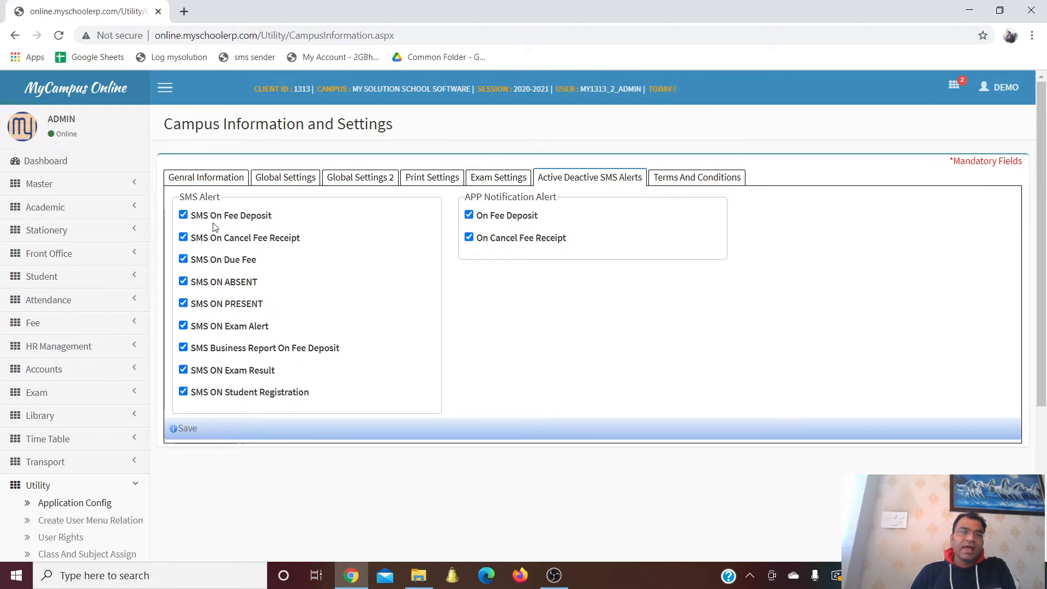
# Review the SMS alerts and the fee Terms And Conditions lines, then return to General Information
pyautogui.moveTo(230, 220)
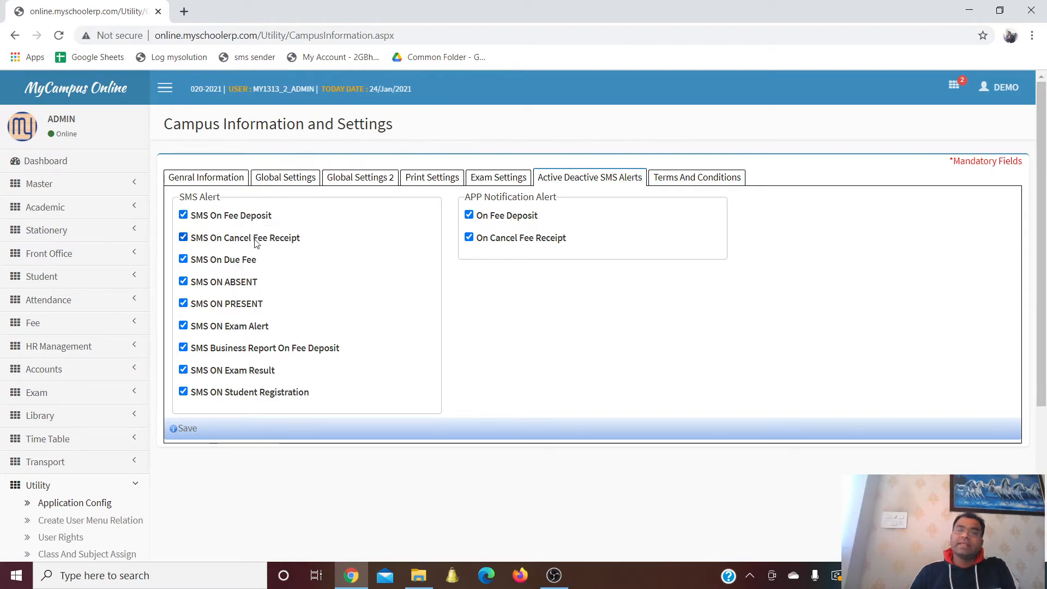
pyautogui.moveTo(255, 242)
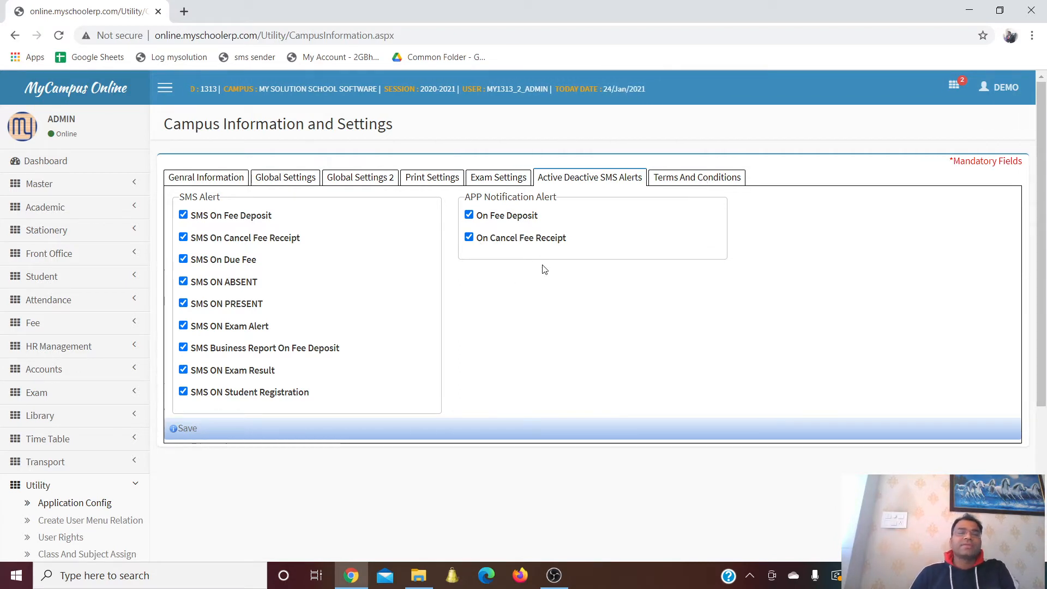
pyautogui.click(686, 180)
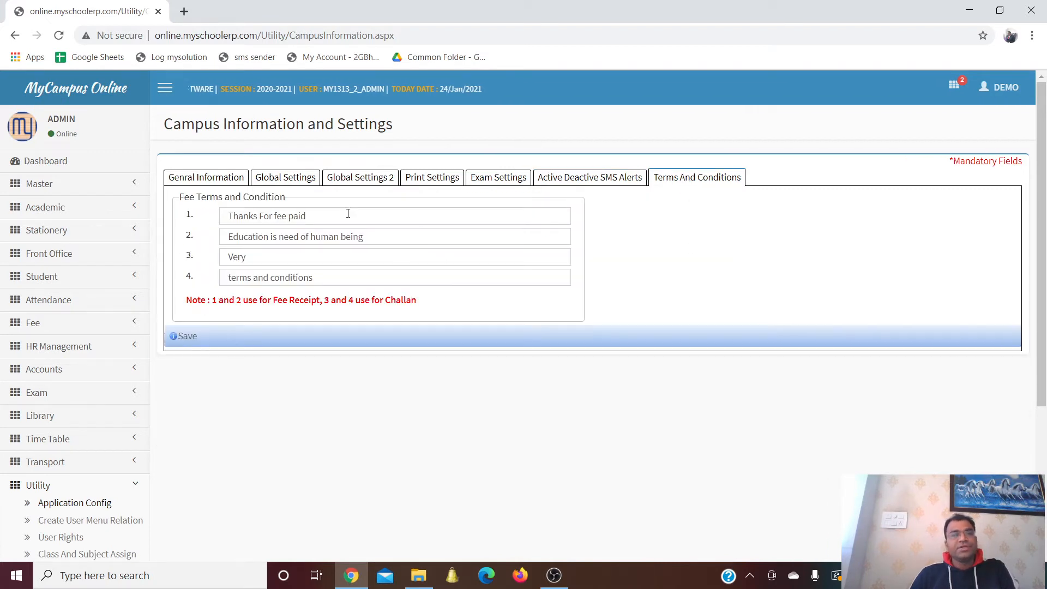
pyautogui.click(386, 222)
pyautogui.click(385, 236)
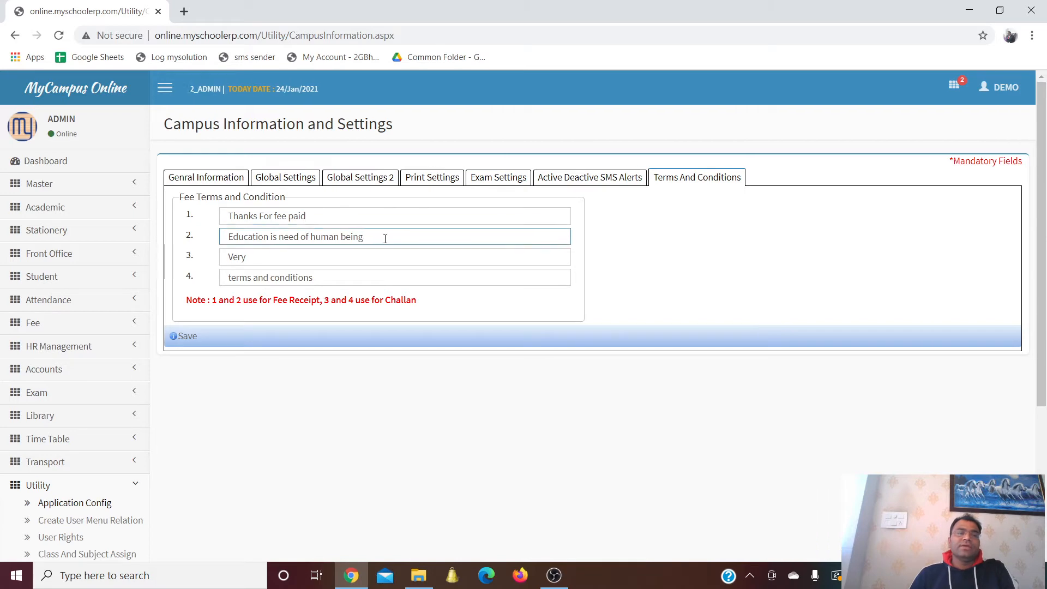
pyautogui.click(214, 180)
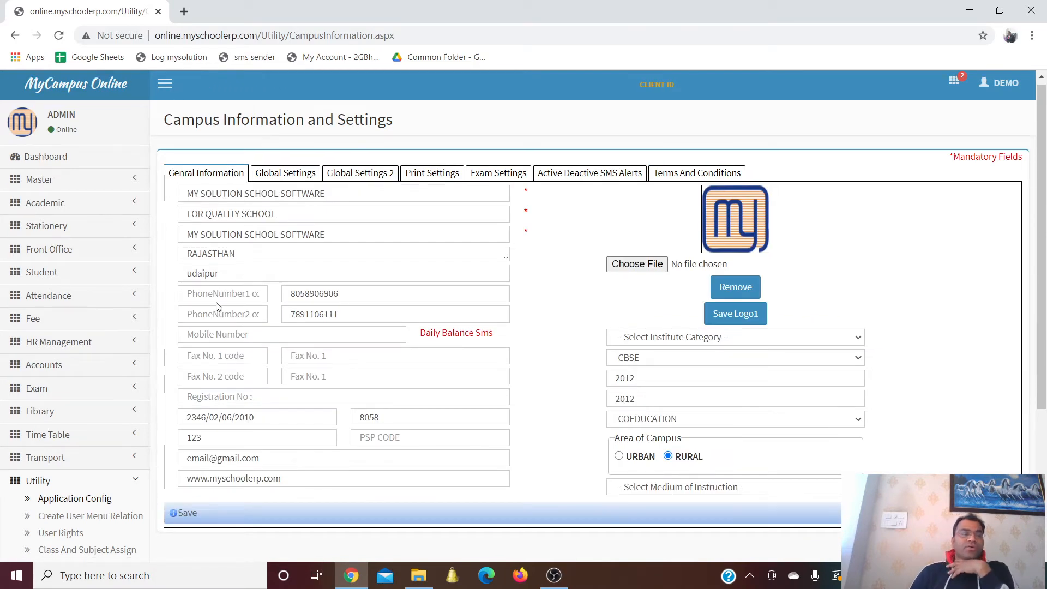
# Open Utility > Login Manager and choose OPERATOR as the user type
pyautogui.scroll(-3, 290, 292)
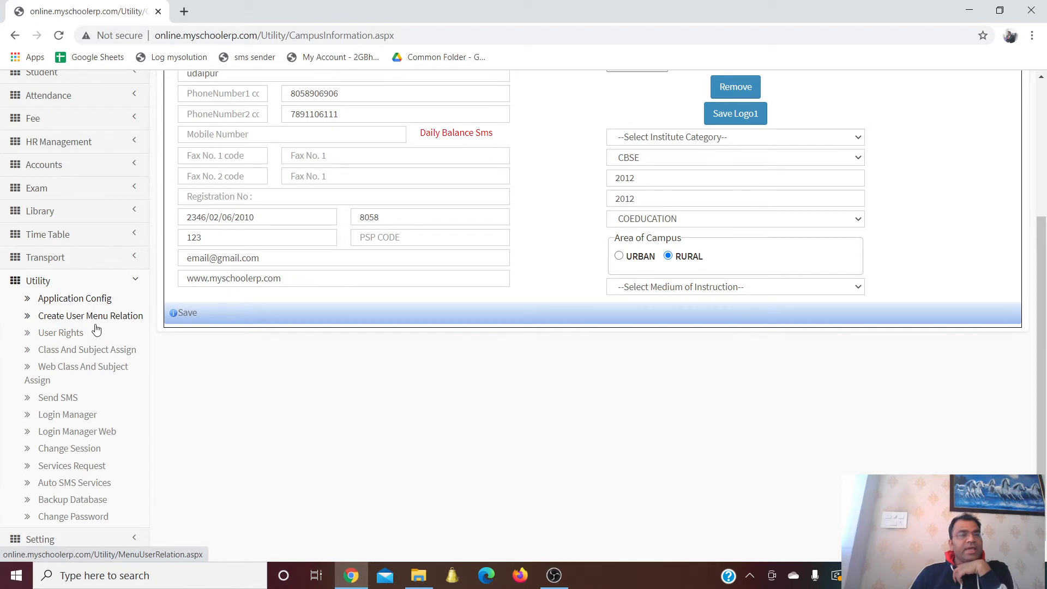
pyautogui.scroll(-1, 97, 333)
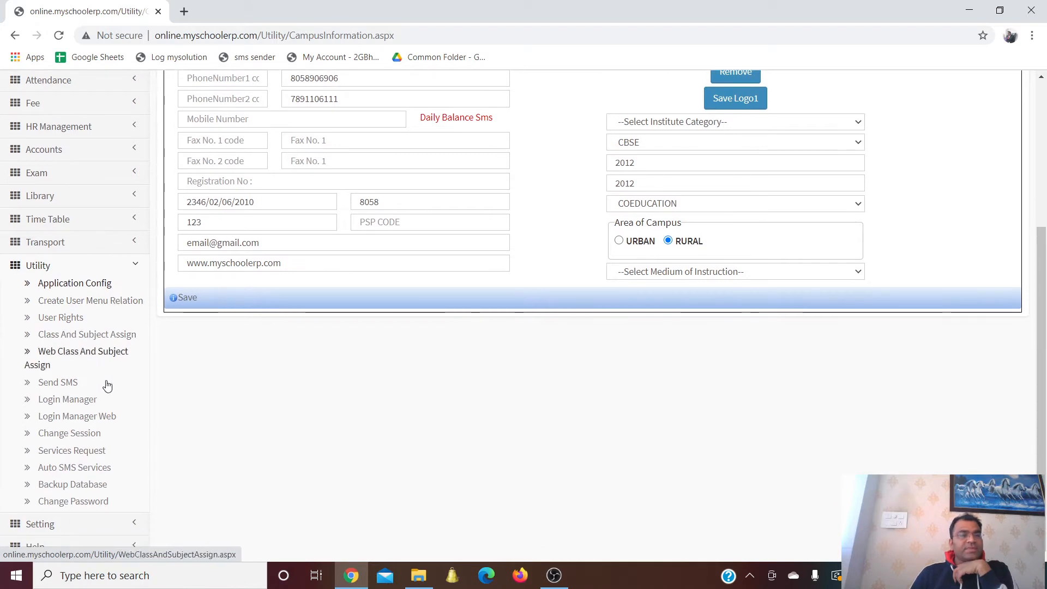
pyautogui.click(66, 404)
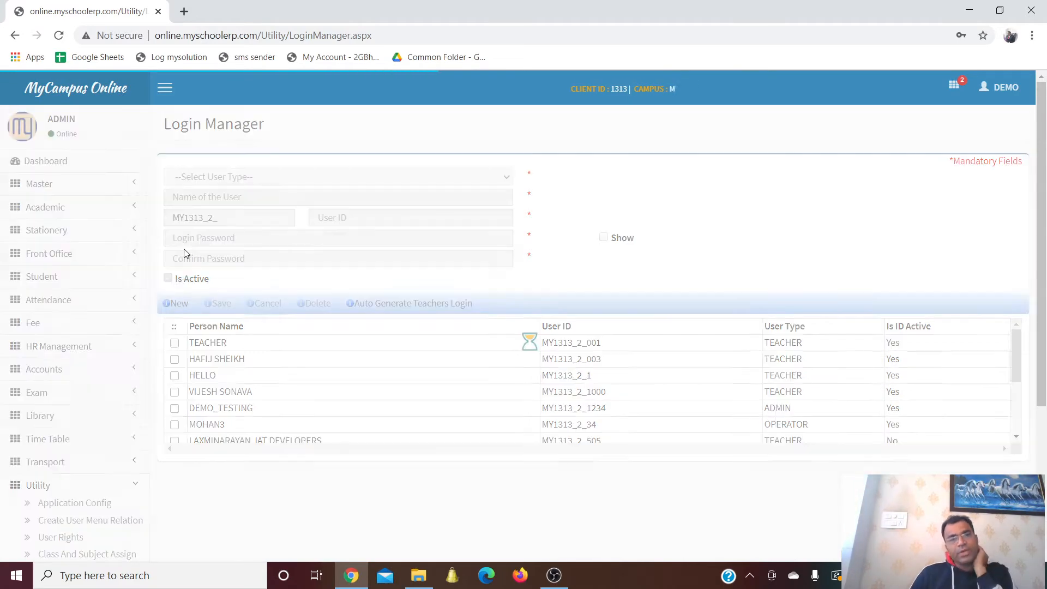
pyautogui.click(210, 178)
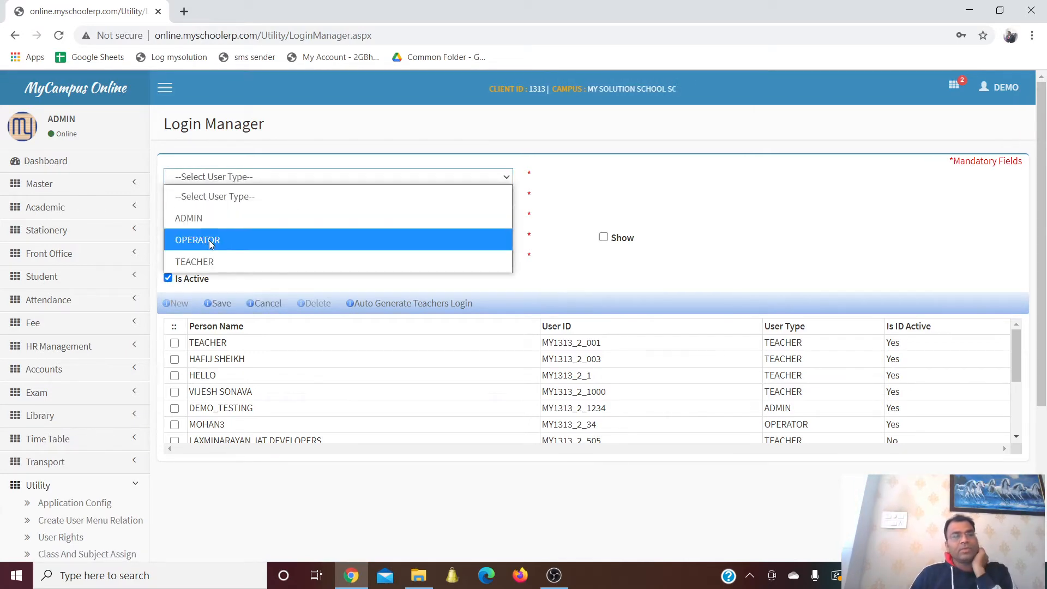
pyautogui.click(203, 240)
# Enter the new user's name, user ID and password twice, then save the login
pyautogui.click(218, 192)
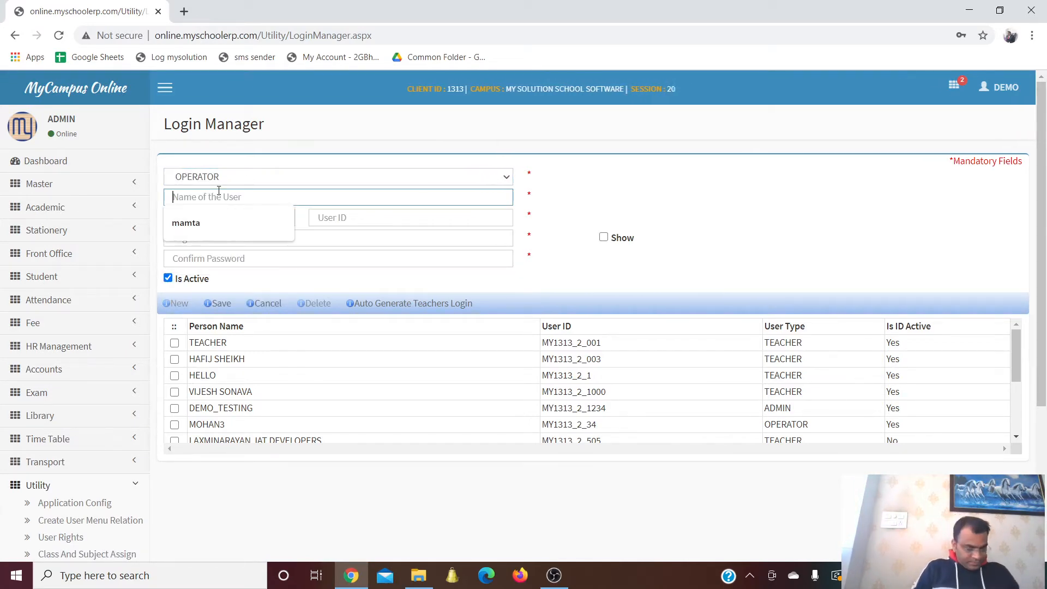
pyautogui.write('vijesh')
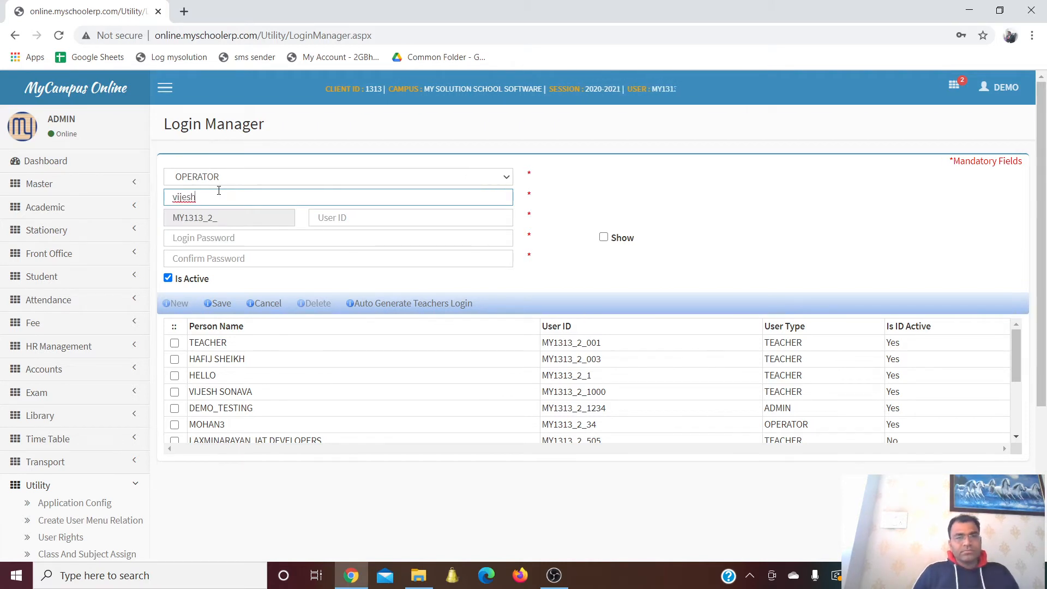
pyautogui.click(325, 217)
pyautogui.write('vijesh')
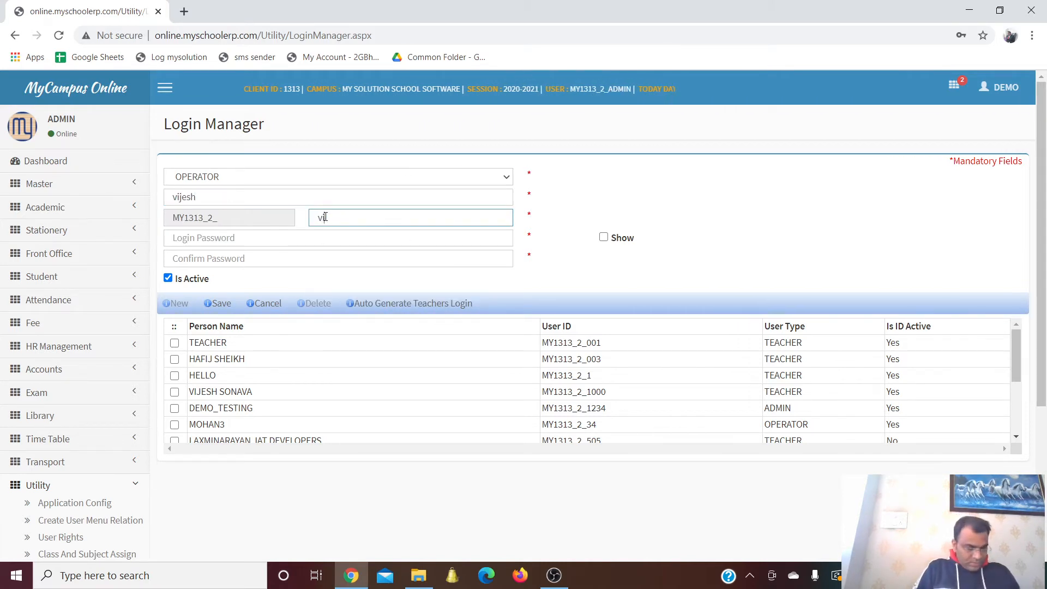
pyautogui.click(311, 235)
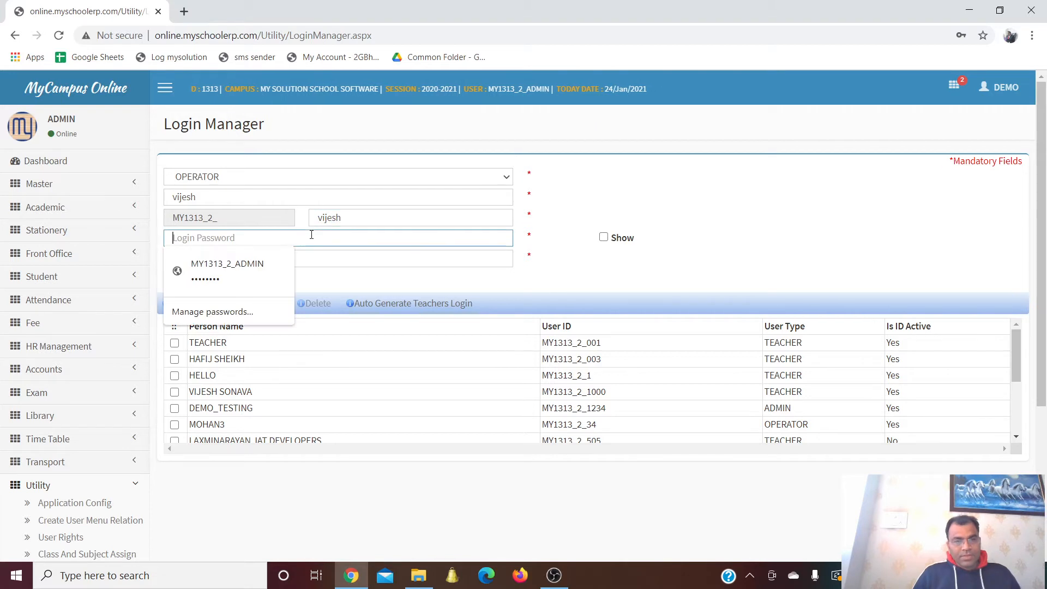
pyautogui.write('12345678')
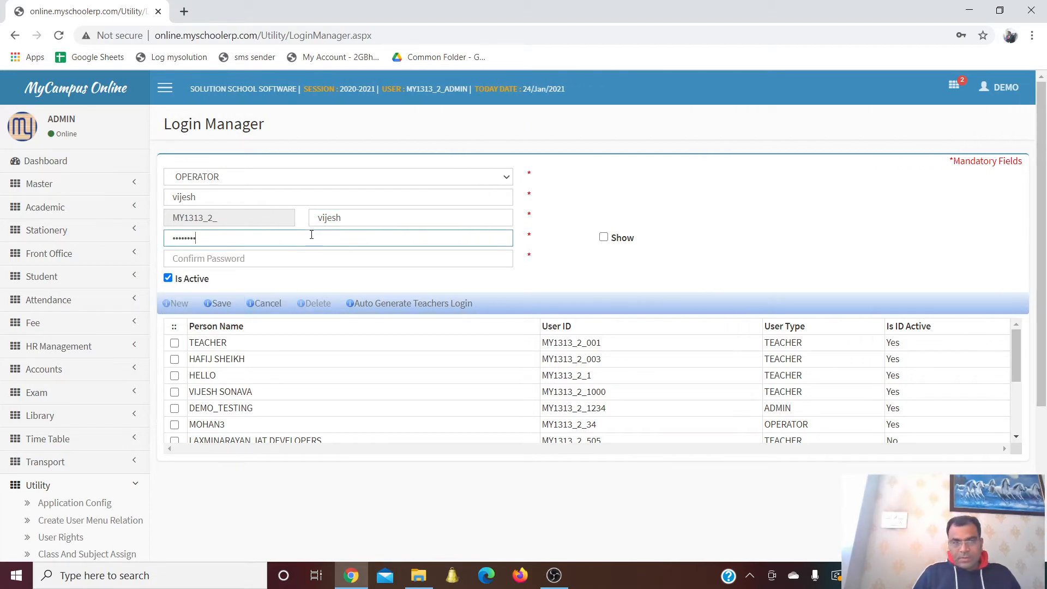
pyautogui.click(306, 255)
pyautogui.write('1234567')
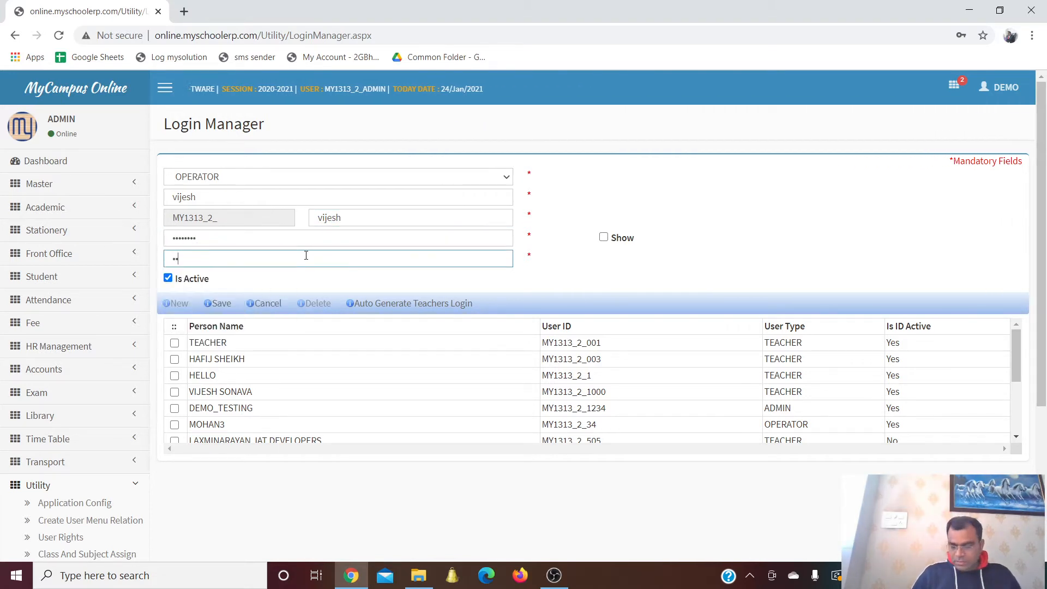
pyautogui.write('8')
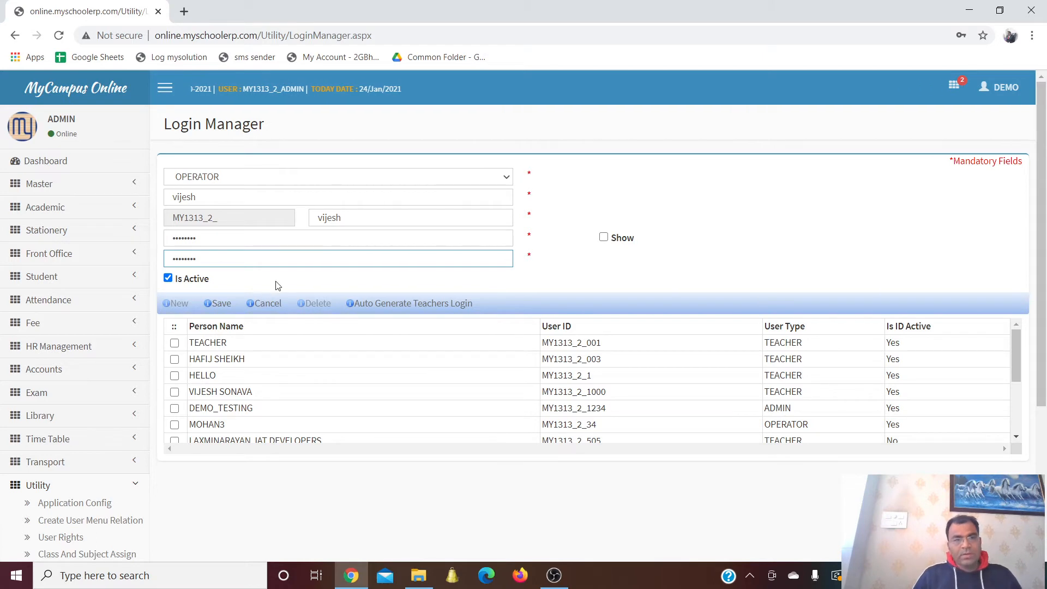
pyautogui.click(219, 303)
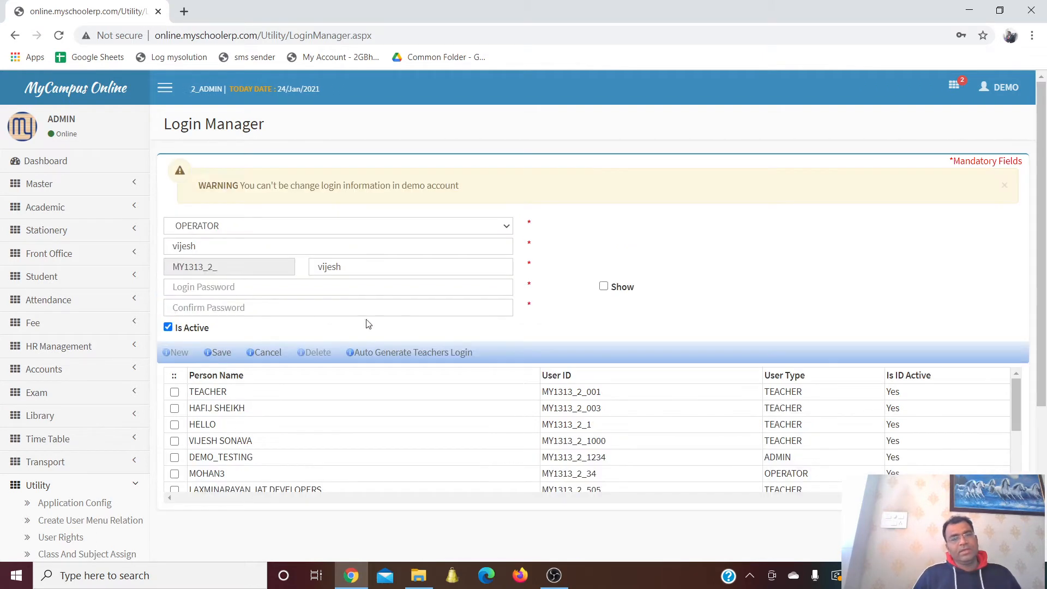
# Load the second teacher's login from the user list into the Login Manager form
pyautogui.scroll(-1, 377, 311)
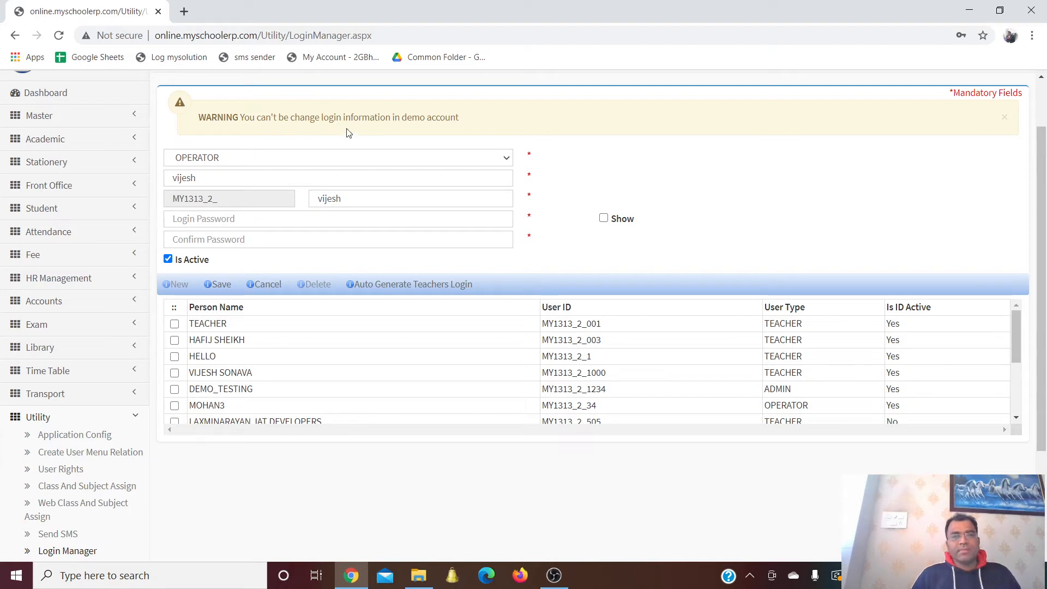
pyautogui.click(174, 340)
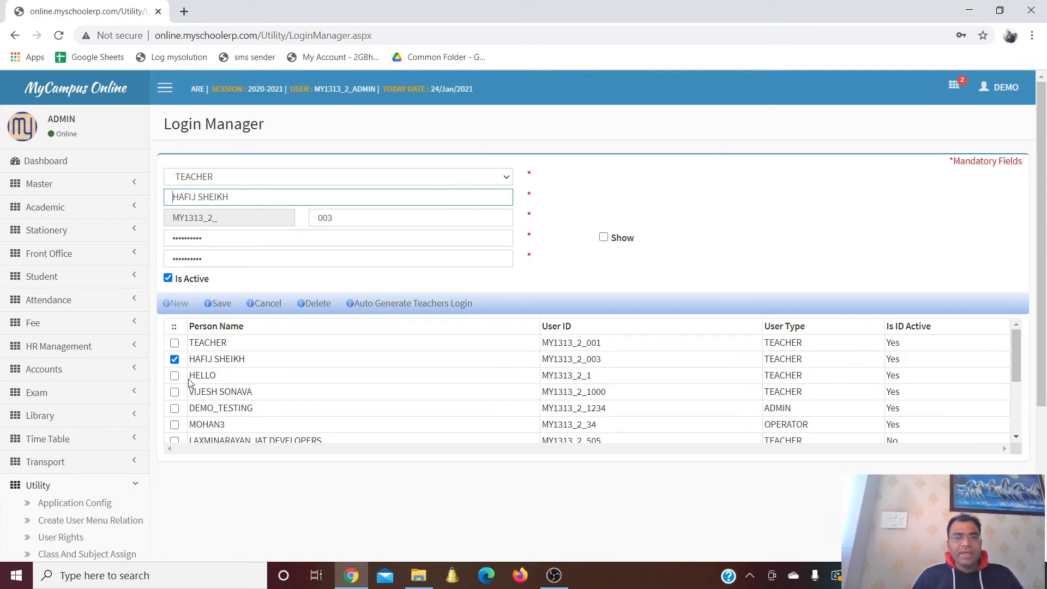
pyautogui.click(174, 393)
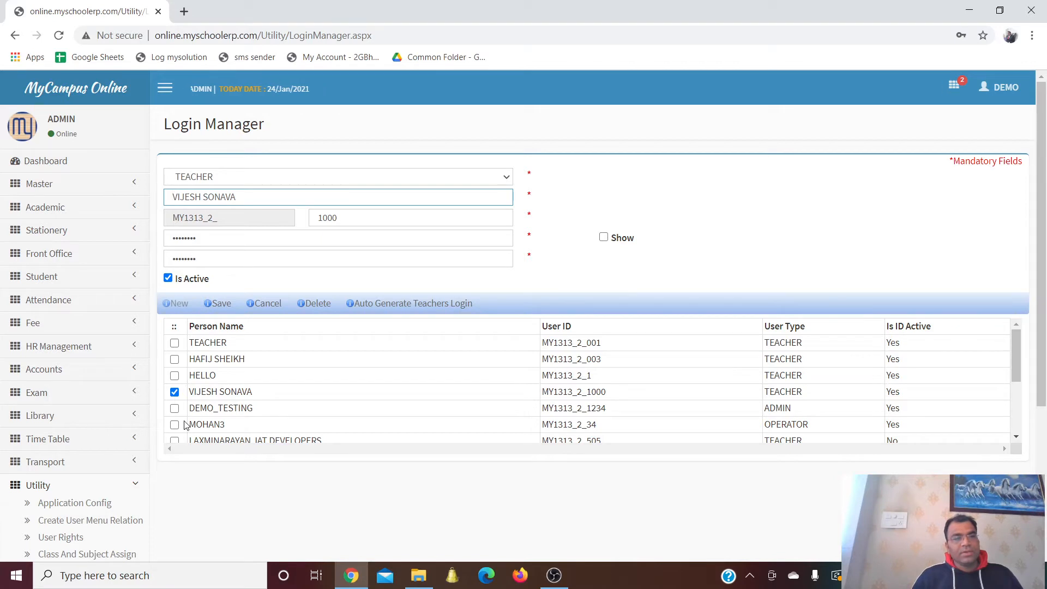
pyautogui.click(175, 359)
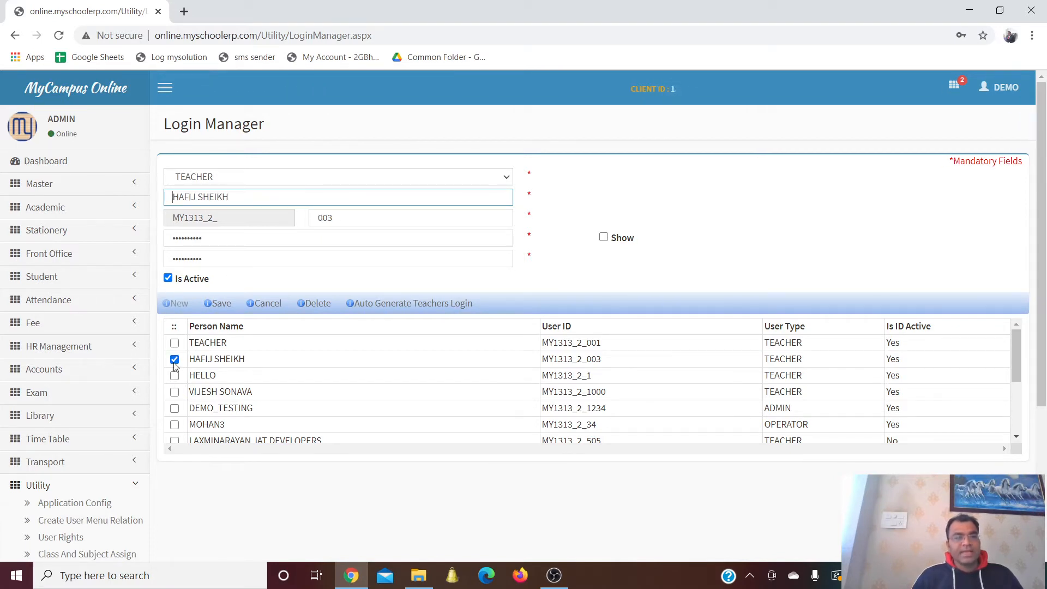
pyautogui.scroll(-2, 299, 352)
pyautogui.scroll(-4, 682, 214)
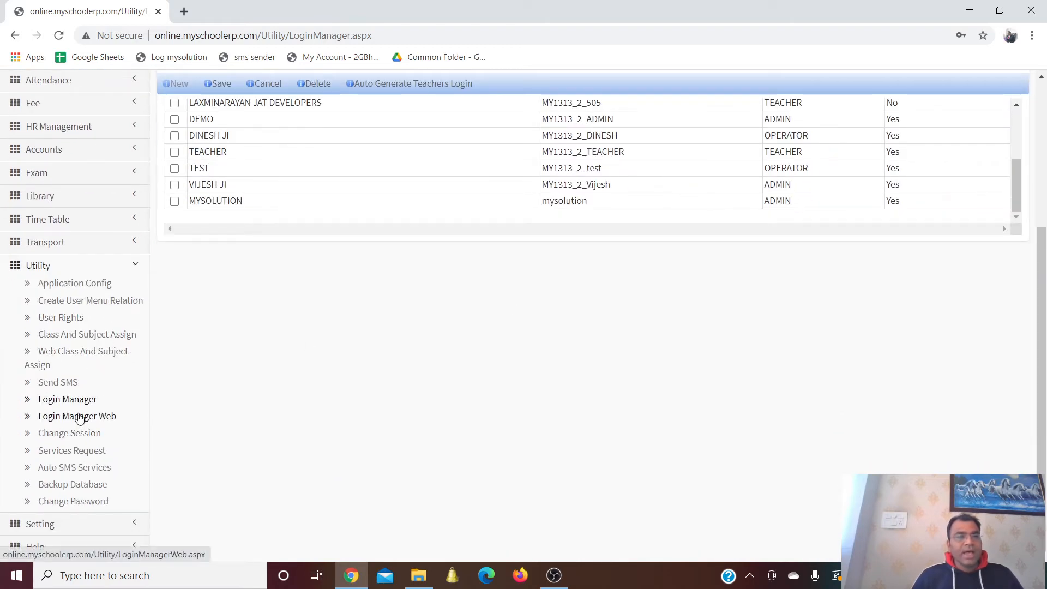
# In Create User Menu Relation, select the first remaining teacher and fill the menu tree
pyautogui.click(82, 317)
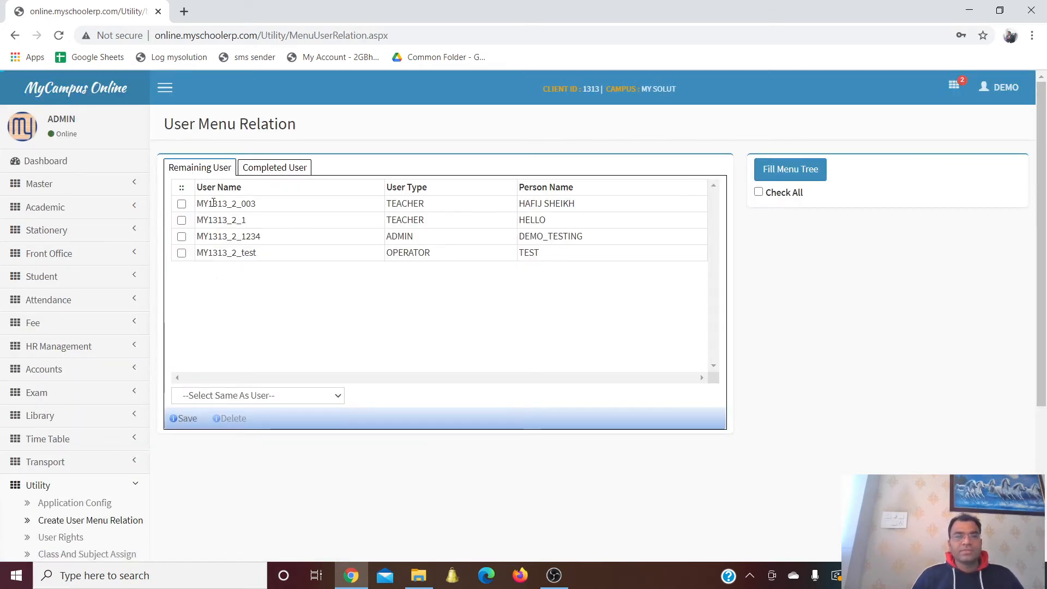
pyautogui.click(273, 168)
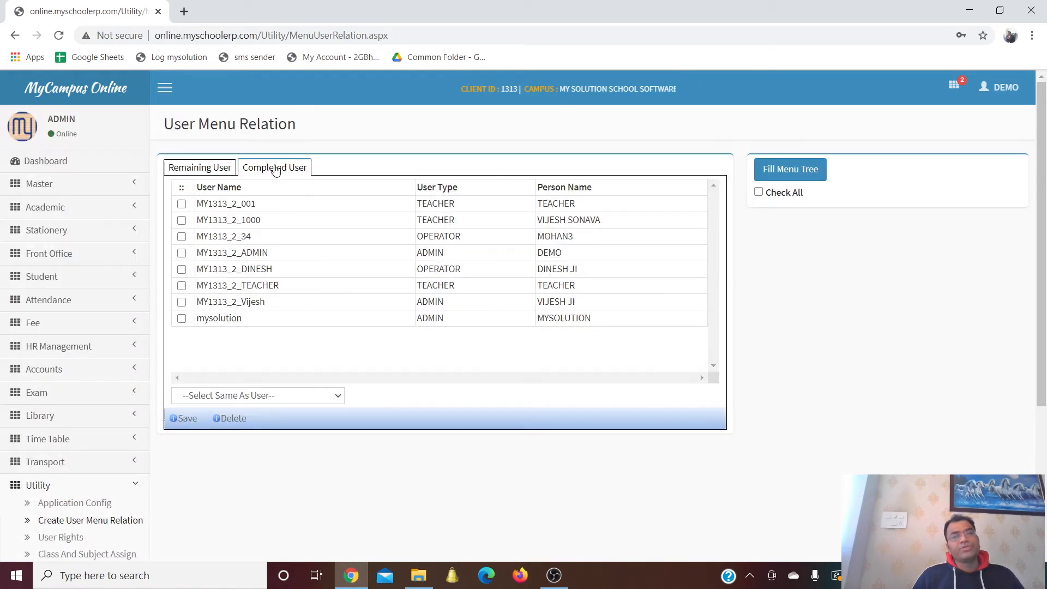
pyautogui.click(200, 168)
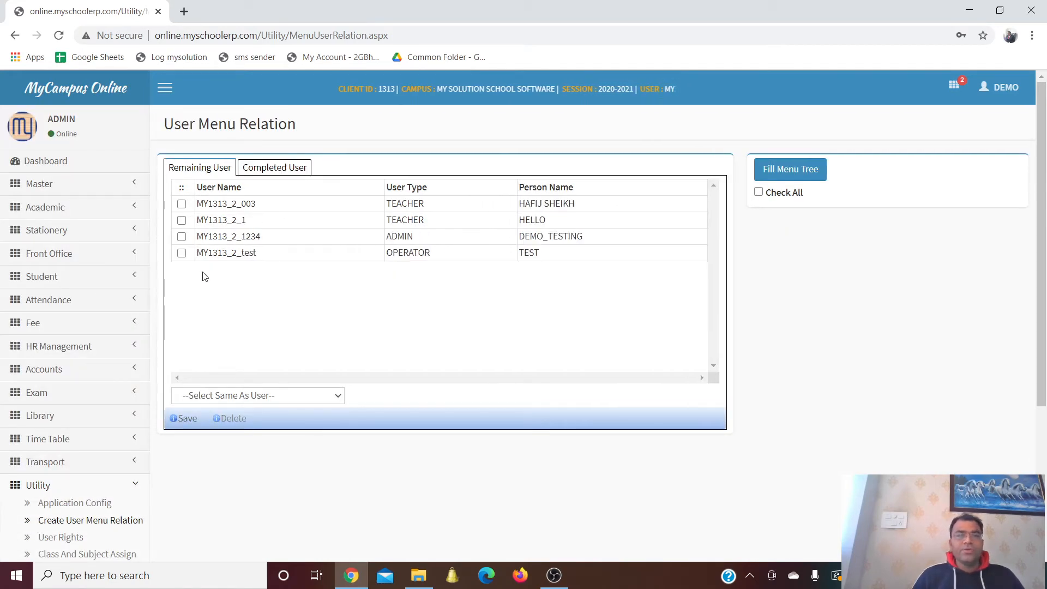
pyautogui.click(181, 203)
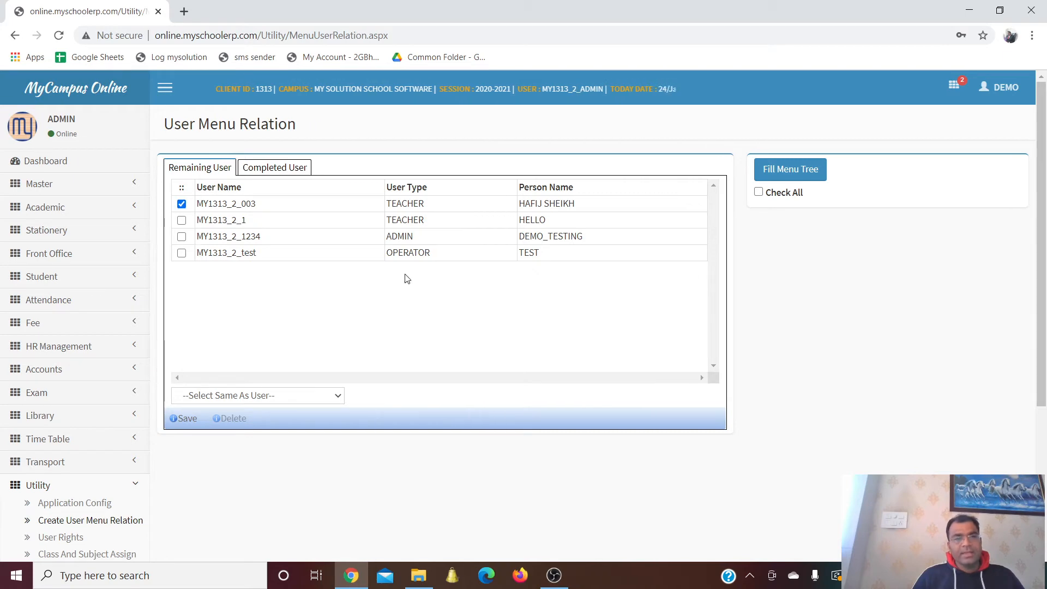
pyautogui.click(768, 171)
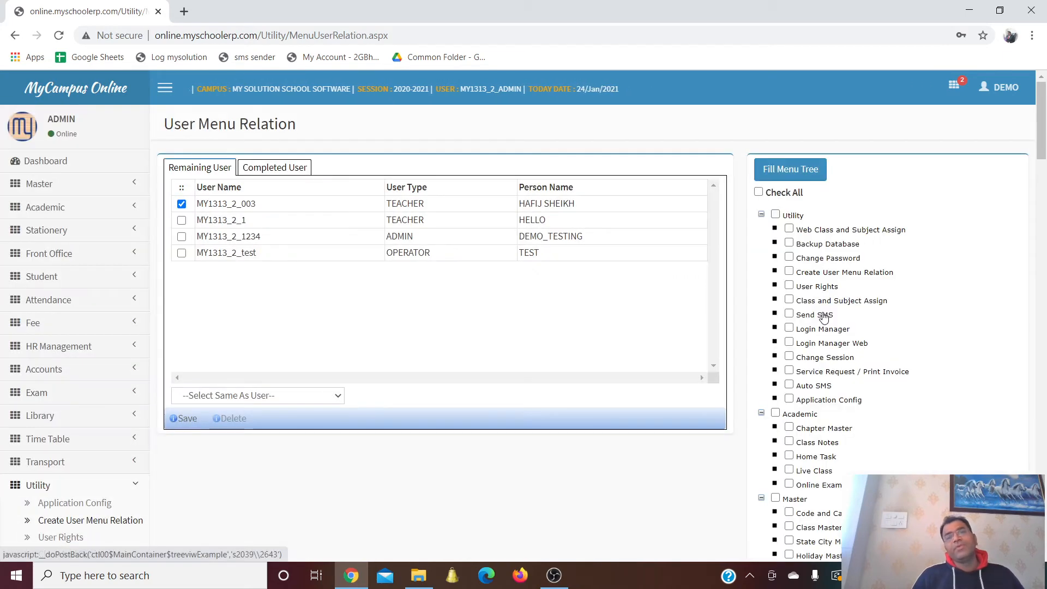
# Toggle Check All on and then off to clear the whole menu tree
pyautogui.scroll(-3, 911, 247)
pyautogui.scroll(3, 912, 249)
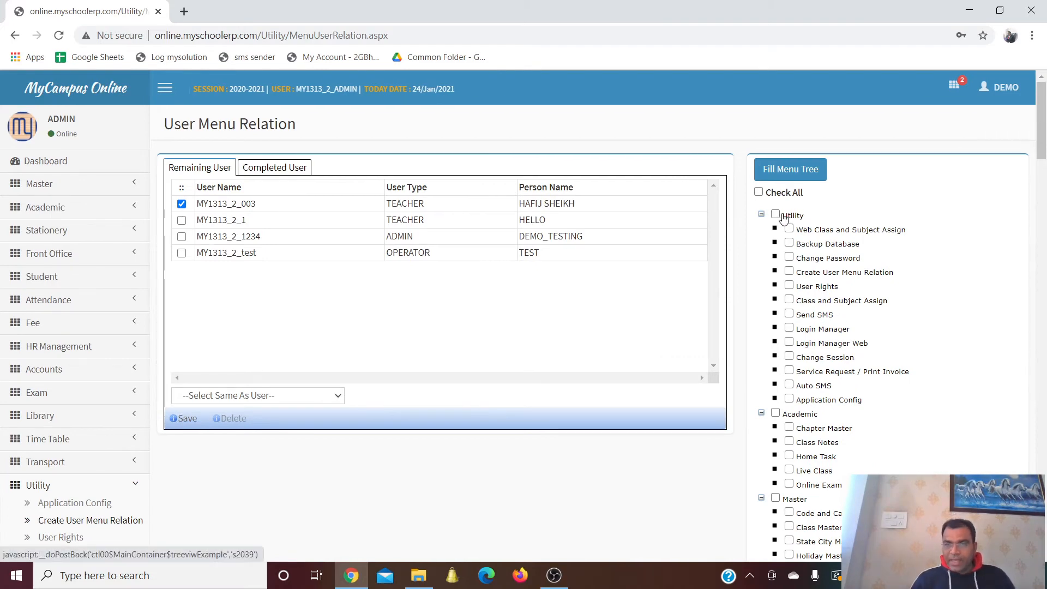
pyautogui.click(759, 193)
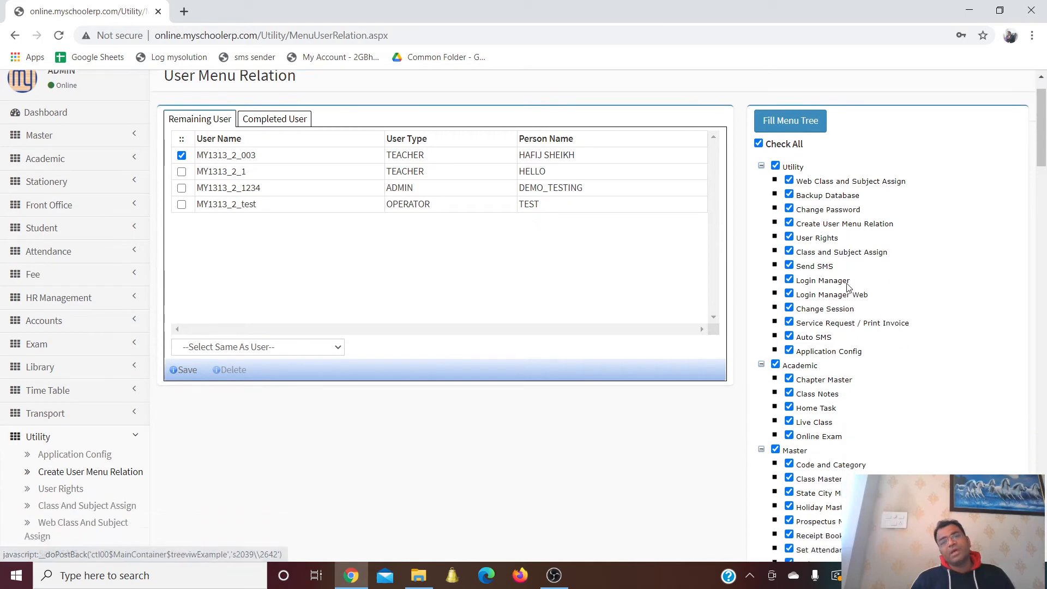
pyautogui.scroll(-4, 849, 293)
pyautogui.scroll(4, 849, 293)
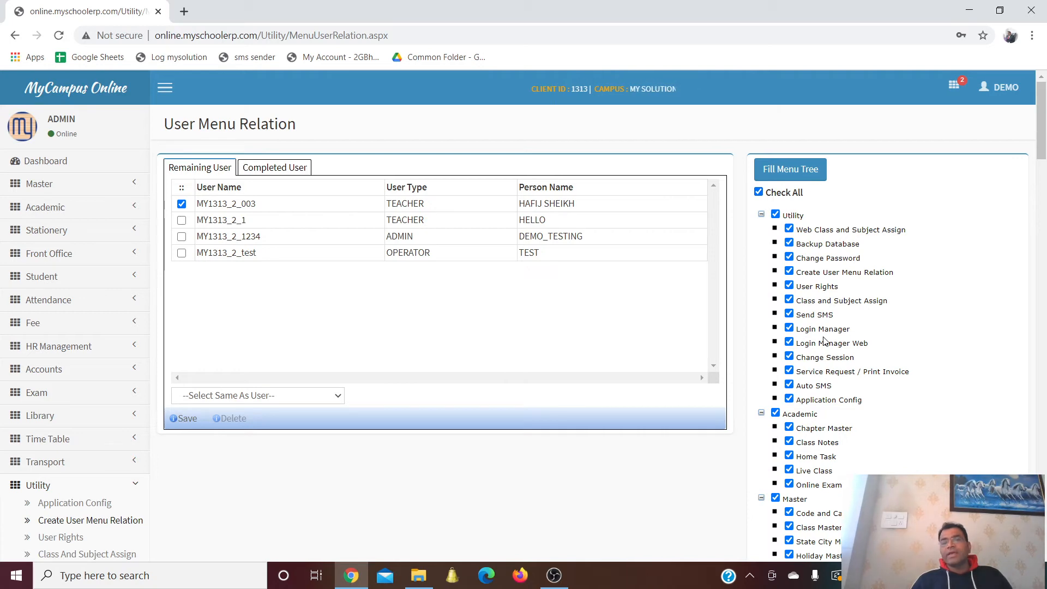
pyautogui.click(759, 193)
# Tick the Exam menus, including Set Remarks and Attendance, then open the User Rights page
pyautogui.scroll(-6, 824, 315)
pyautogui.scroll(-5, 826, 318)
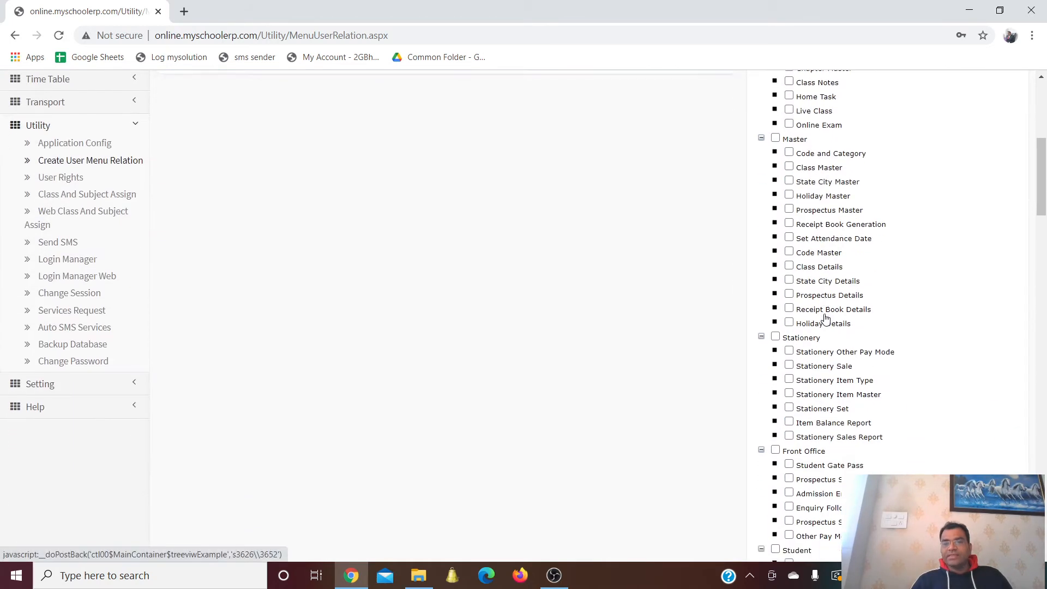
pyautogui.scroll(-6, 825, 322)
pyautogui.scroll(-5, 824, 323)
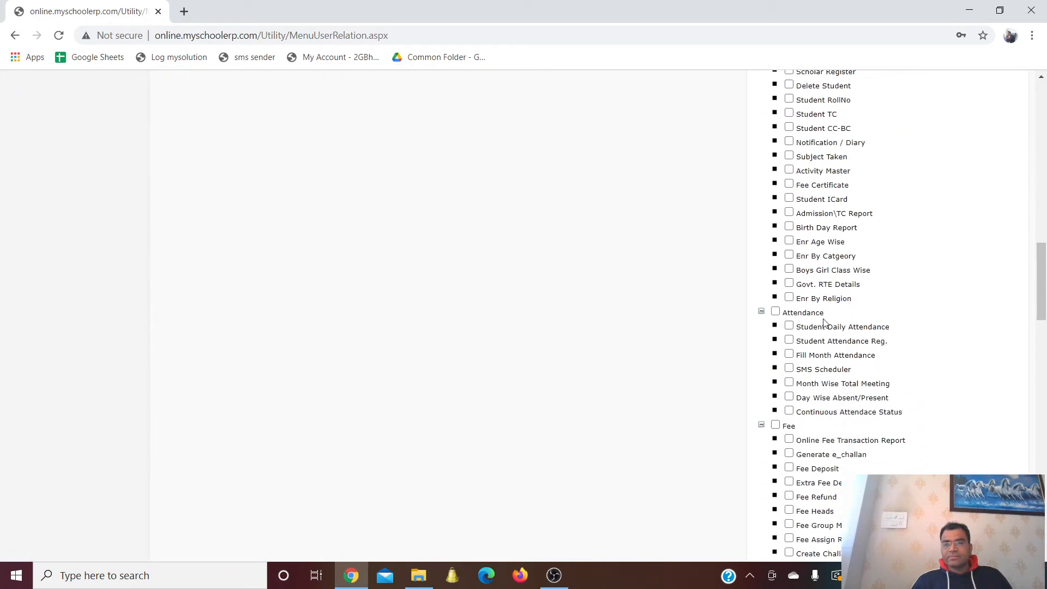
pyautogui.scroll(-6, 822, 324)
pyautogui.scroll(-7, 823, 324)
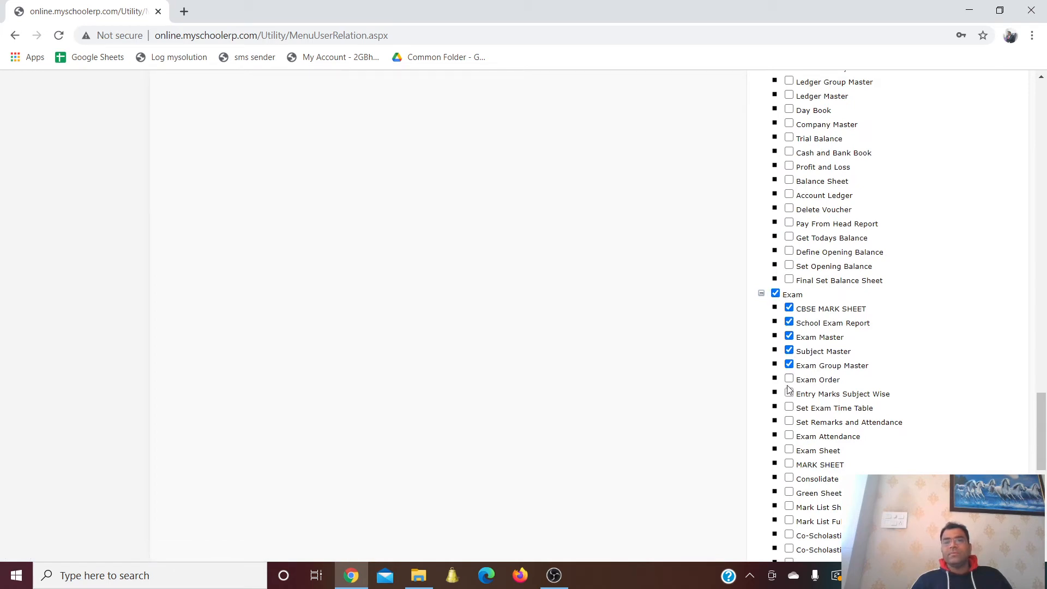
pyautogui.click(789, 422)
pyautogui.scroll(-4, 790, 422)
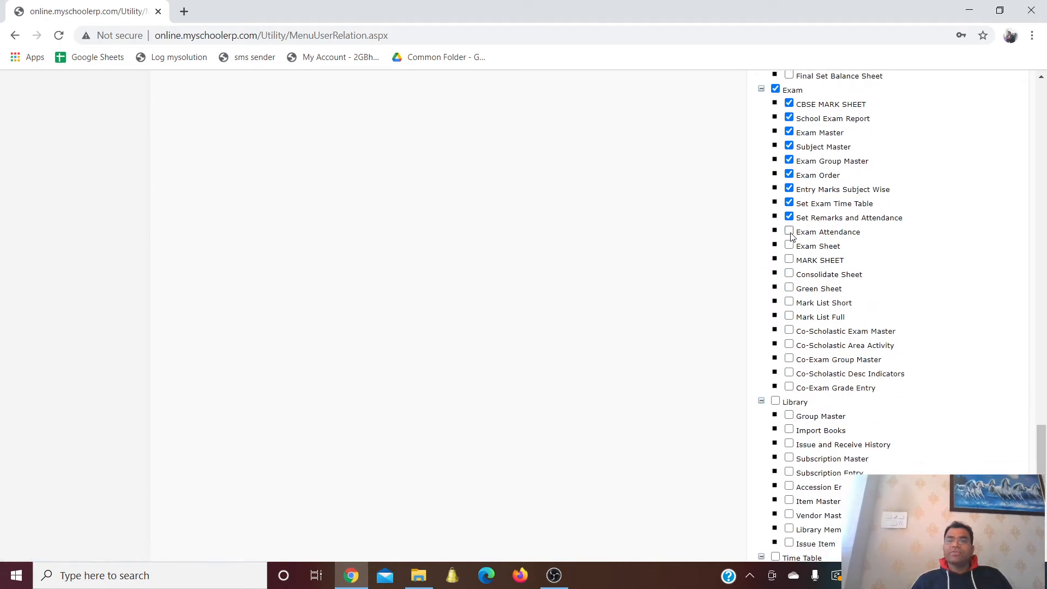
pyautogui.scroll(15, 547, 278)
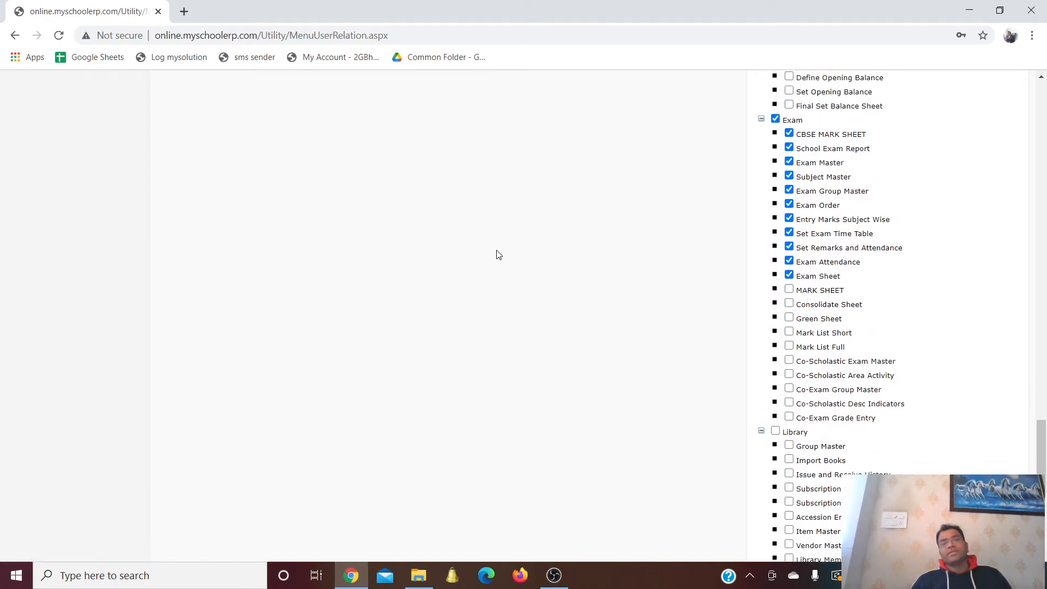
pyautogui.scroll(20, 547, 279)
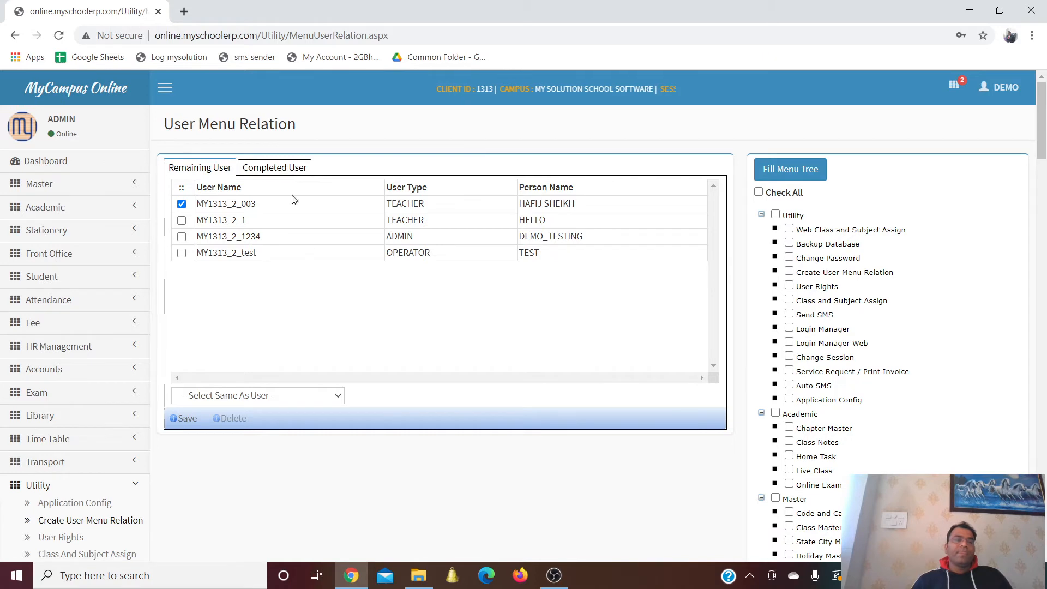
pyautogui.scroll(-4, 329, 402)
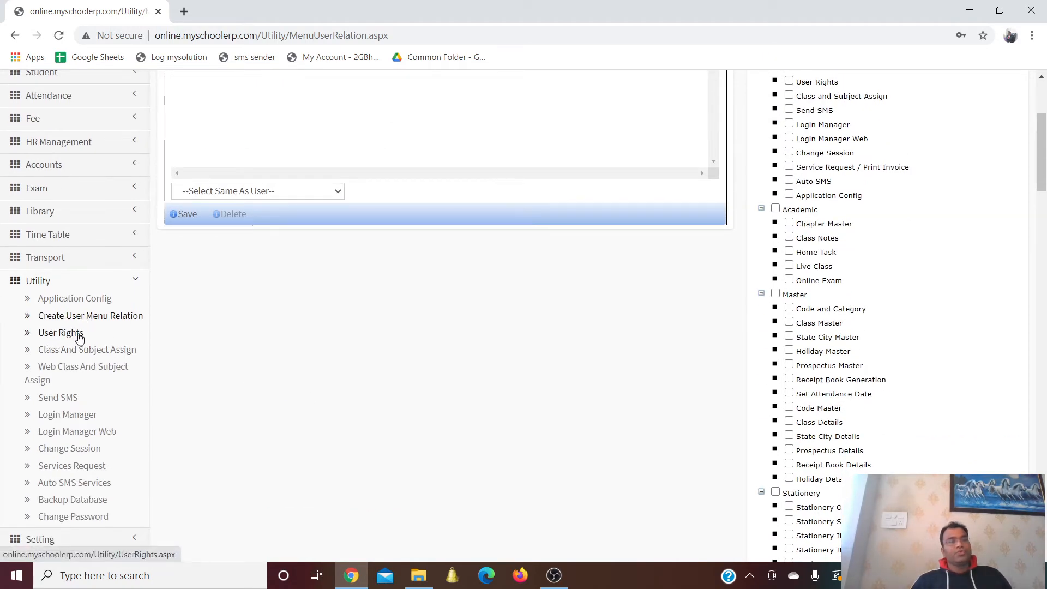
pyautogui.click(79, 338)
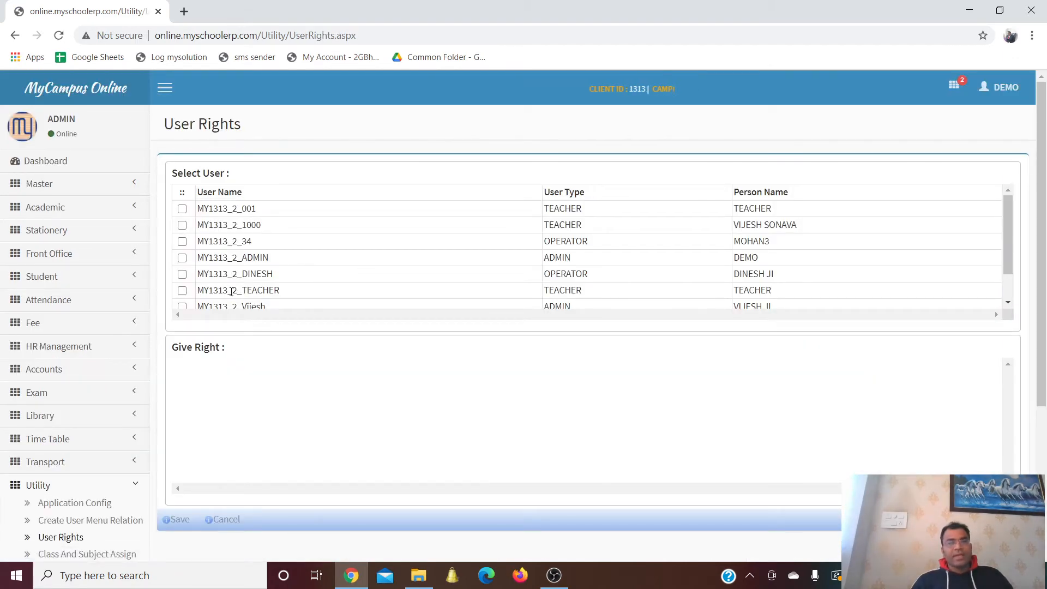
# View the admin user's menu rights, compare with the teacher account, then return to admin
pyautogui.click(182, 307)
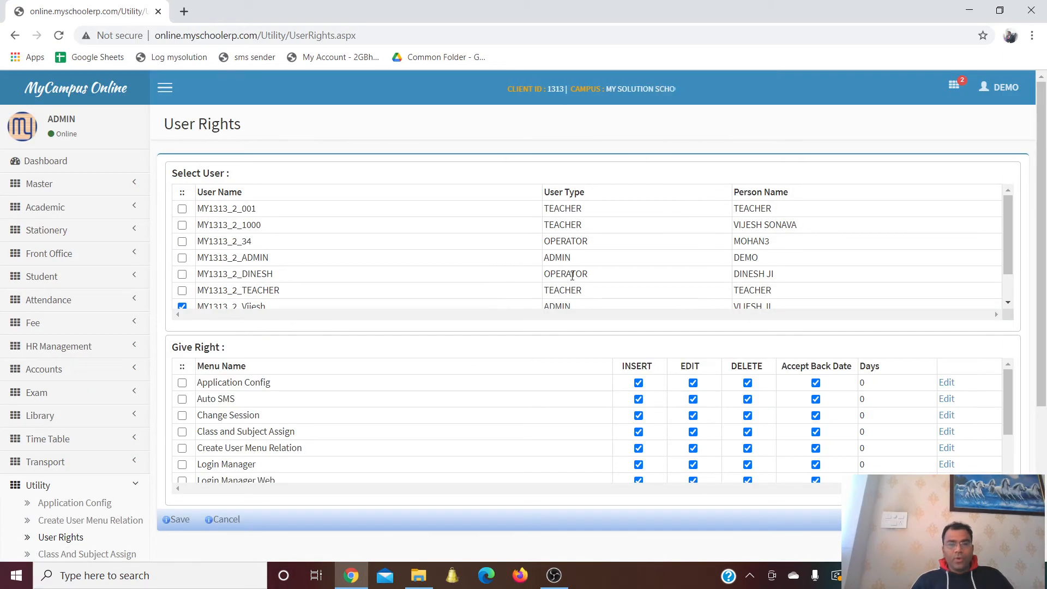
pyautogui.scroll(-2, 572, 275)
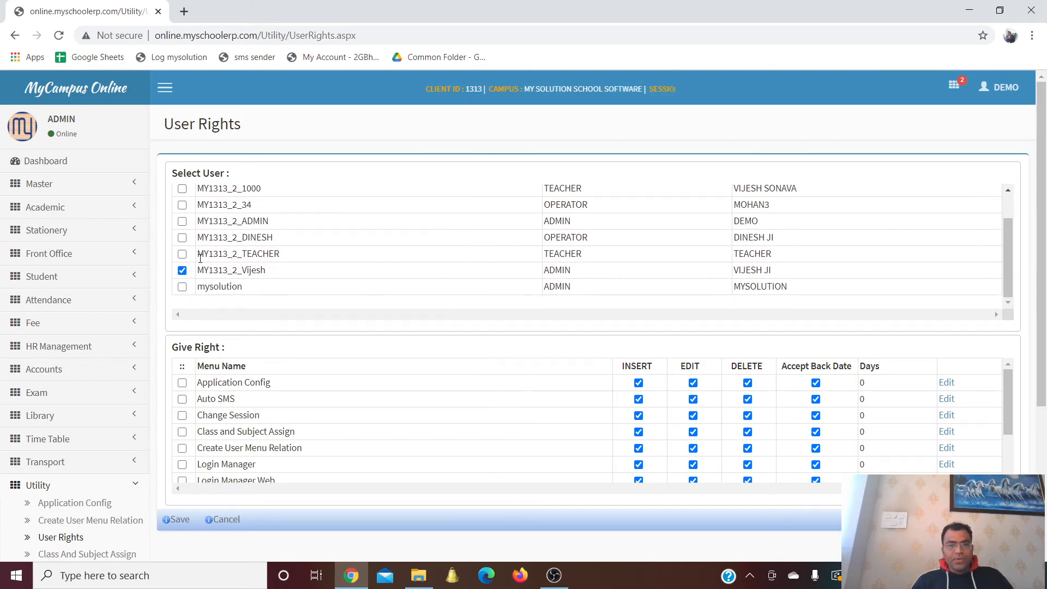
pyautogui.click(182, 254)
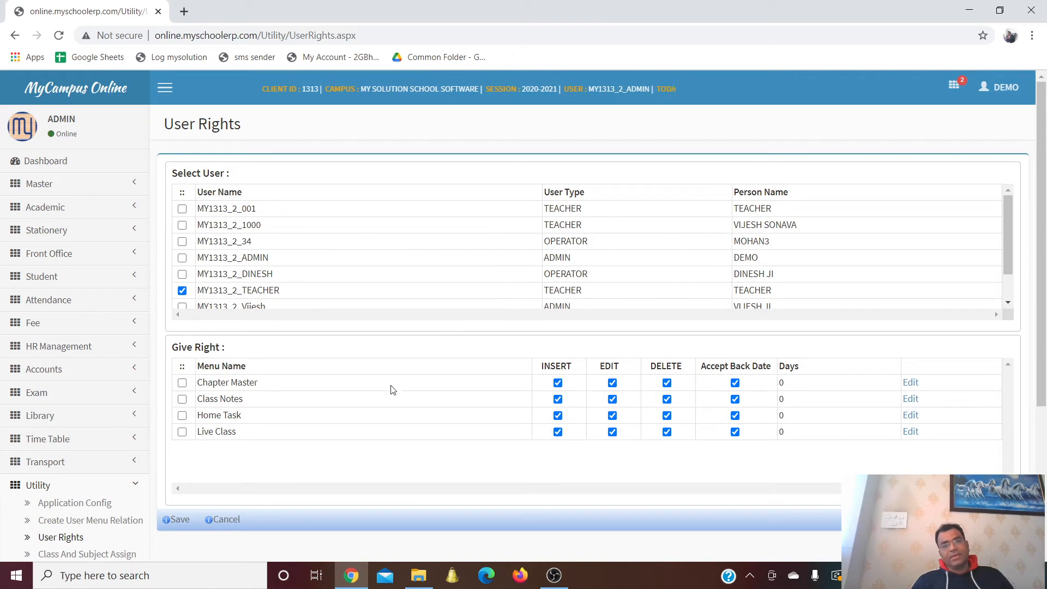
pyautogui.scroll(-2, 320, 273)
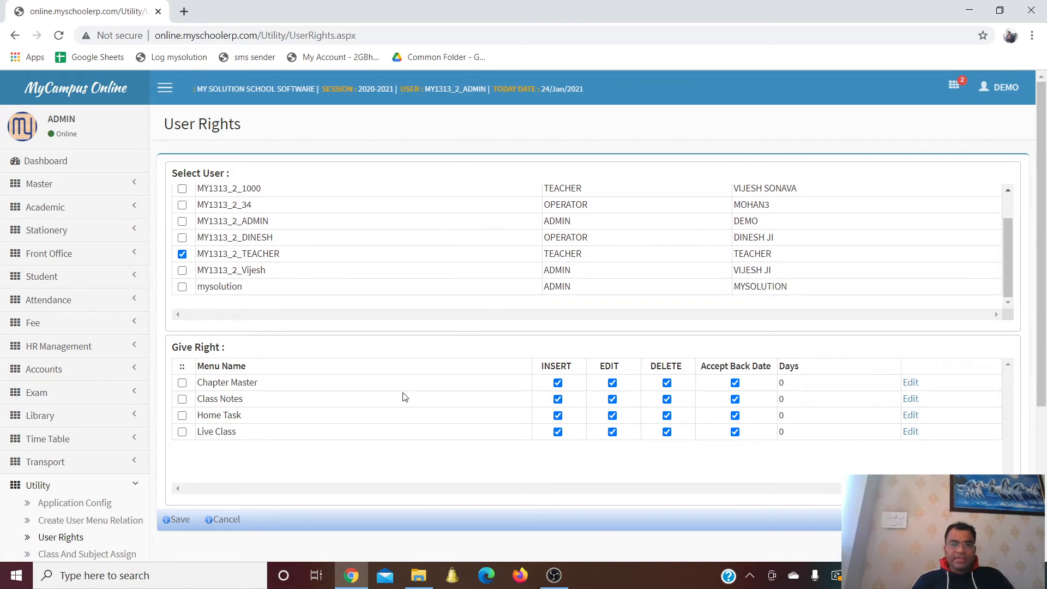
pyautogui.click(182, 270)
pyautogui.scroll(-2, 670, 378)
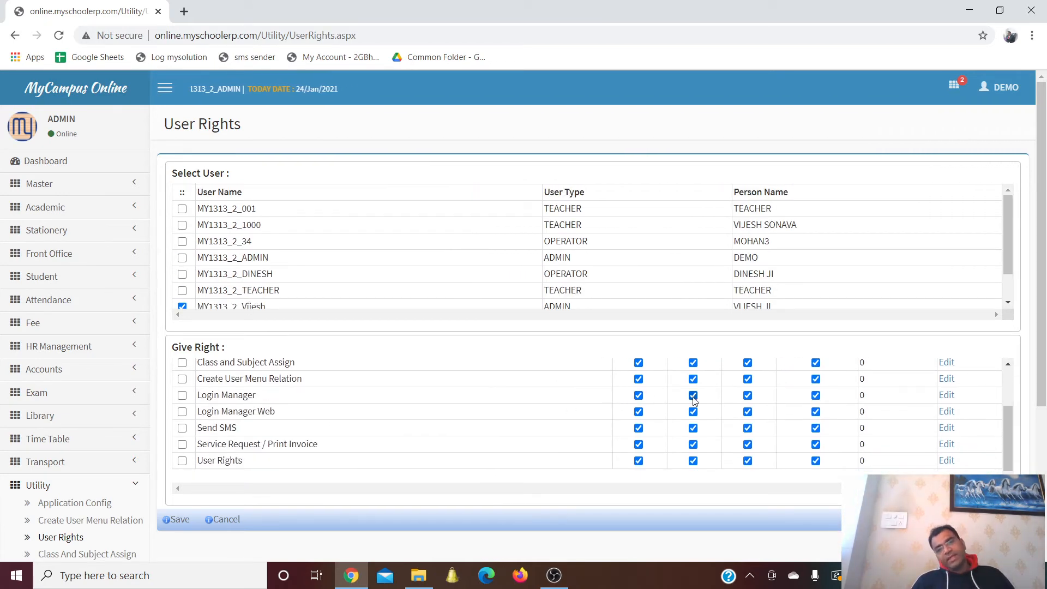
pyautogui.scroll(3, 691, 399)
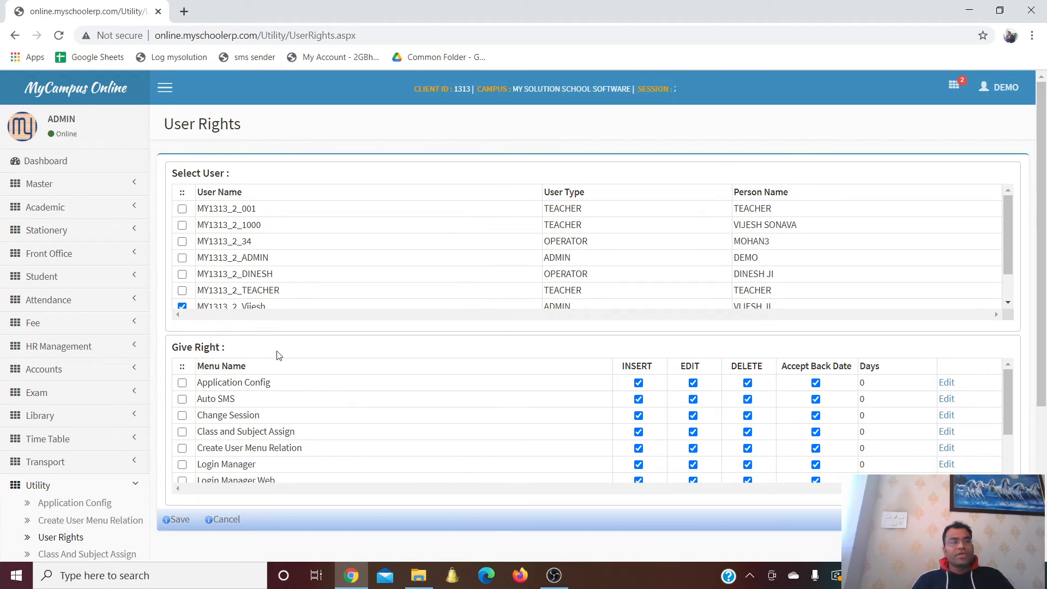
pyautogui.scroll(-3, 158, 252)
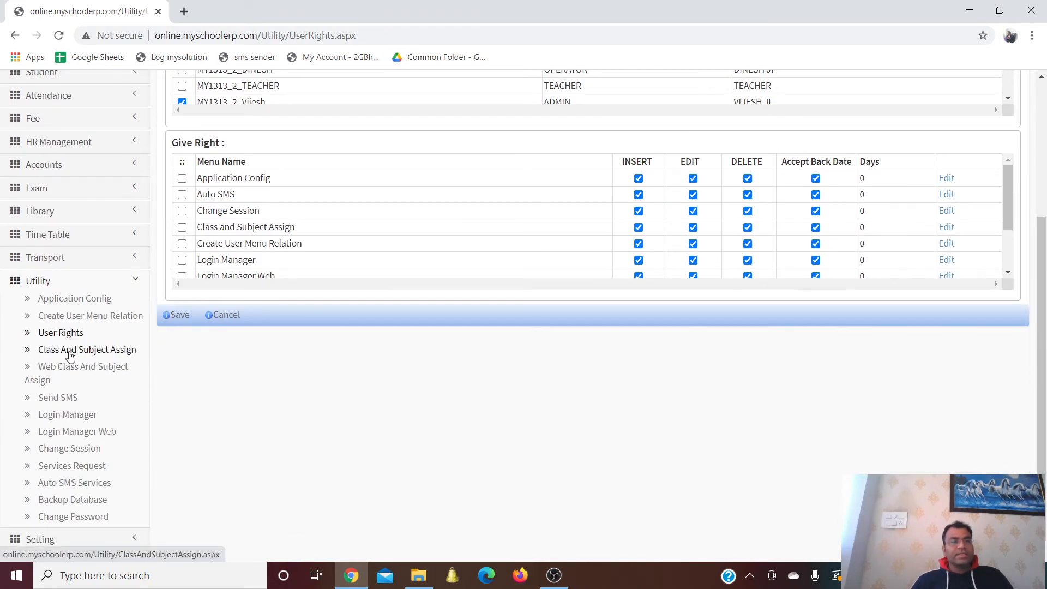
# For the second teacher, set class teacher class I - A and add I - A with ENGLISH
pyautogui.click(102, 354)
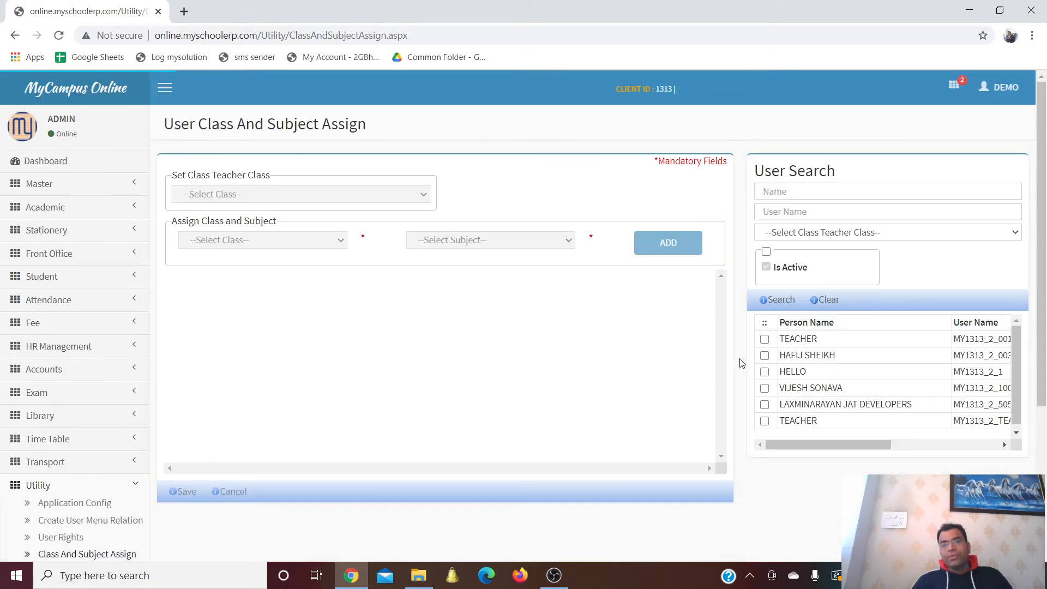
pyautogui.click(764, 356)
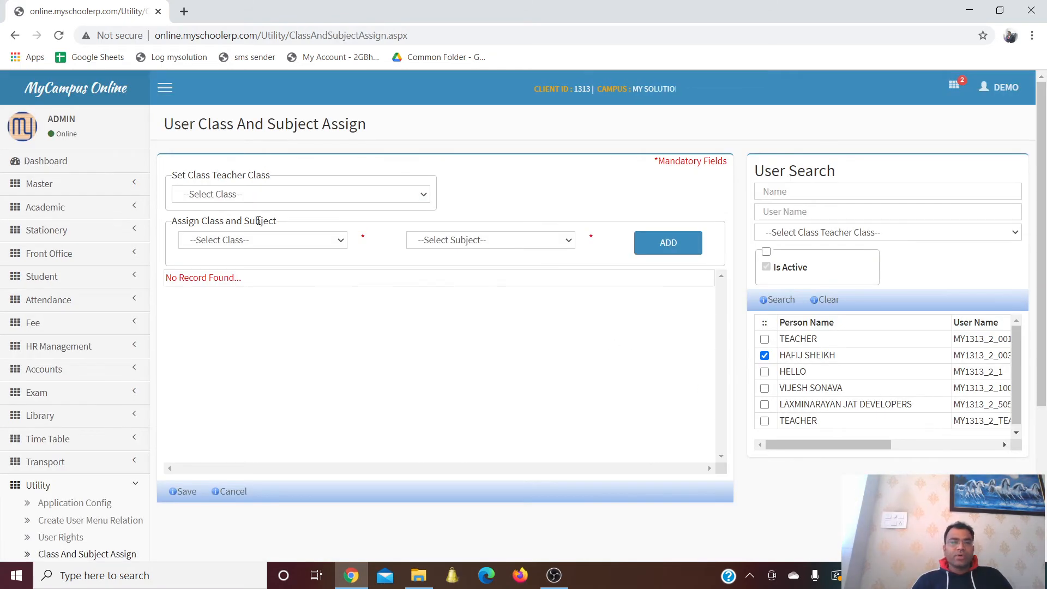
pyautogui.click(257, 197)
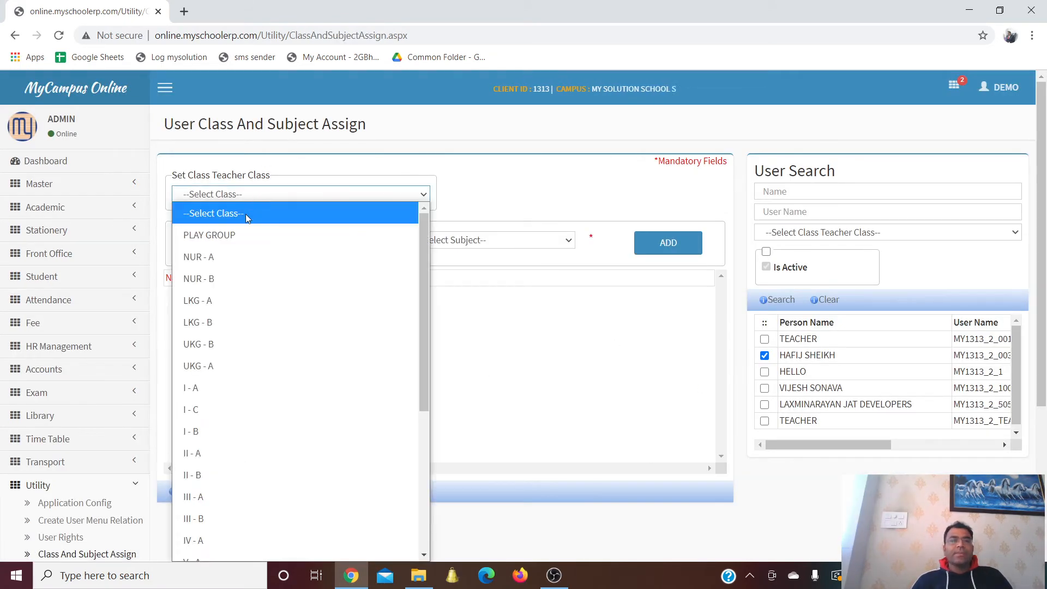
pyautogui.click(218, 388)
pyautogui.click(233, 245)
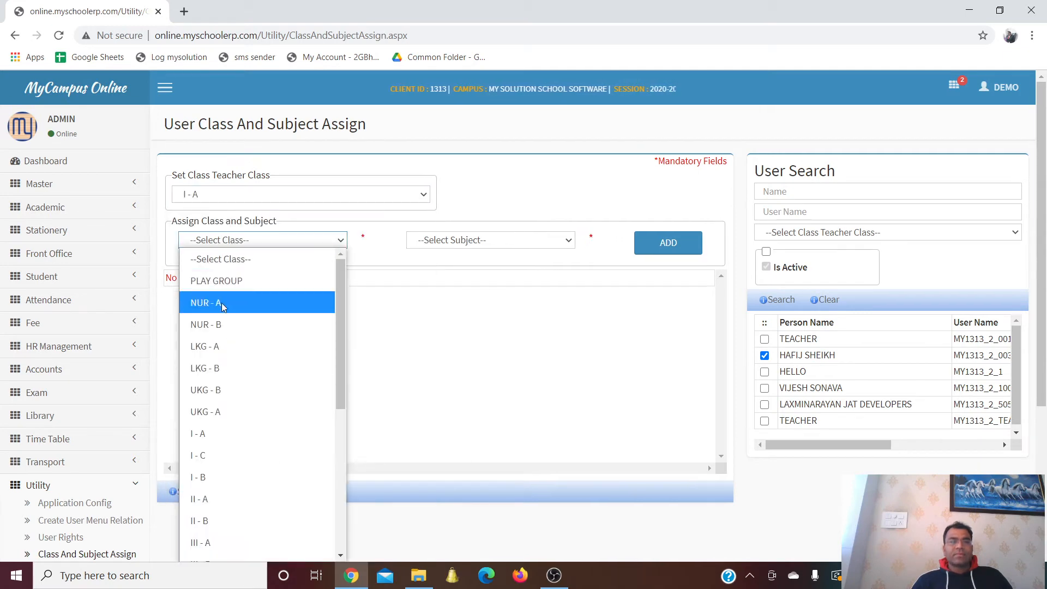
pyautogui.click(223, 431)
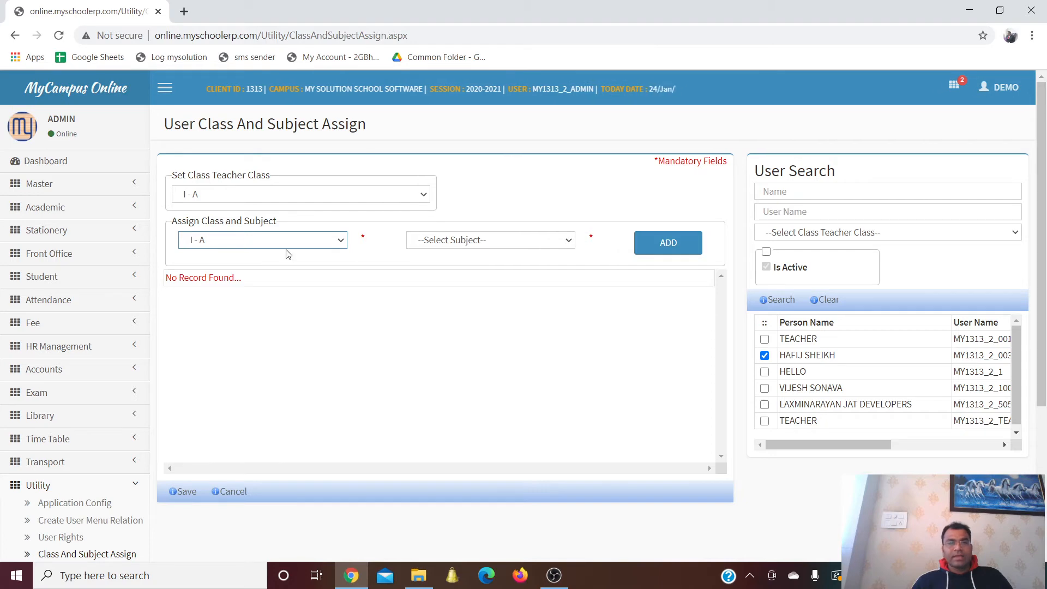
pyautogui.click(518, 246)
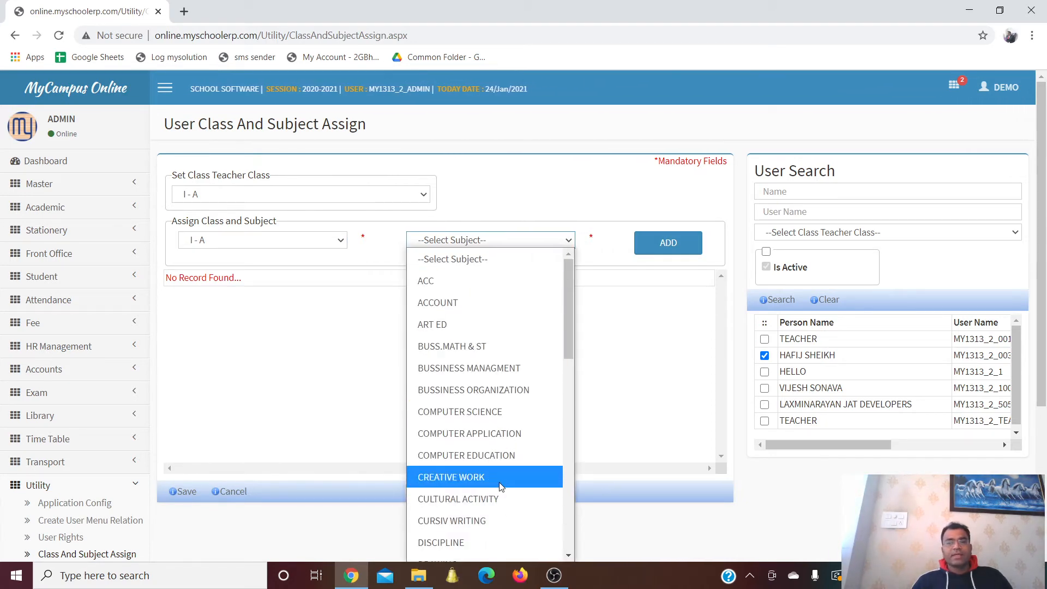
pyautogui.scroll(-5, 496, 463)
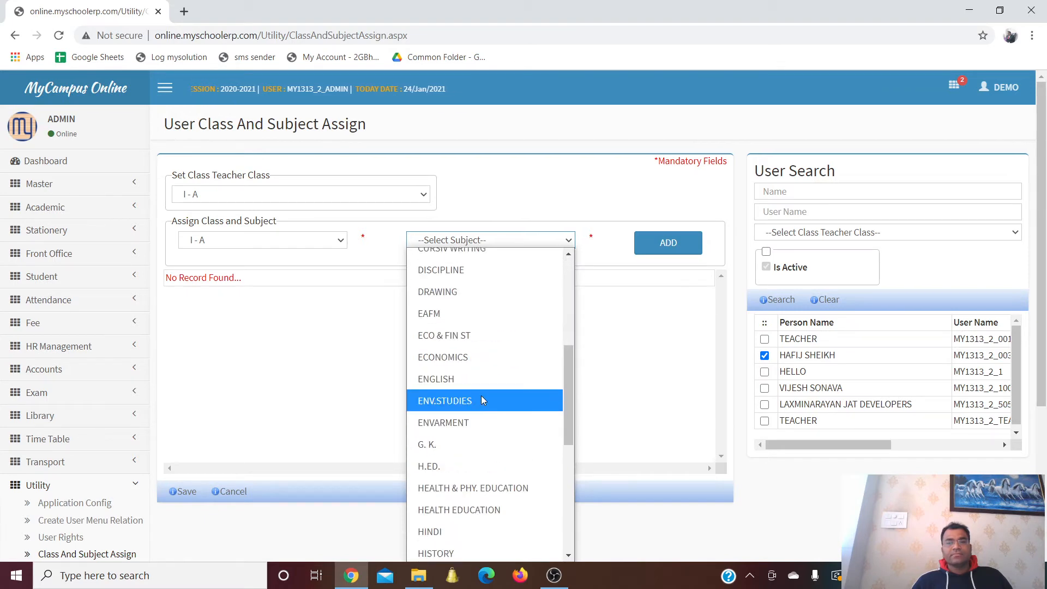
pyautogui.click(494, 378)
pyautogui.click(655, 248)
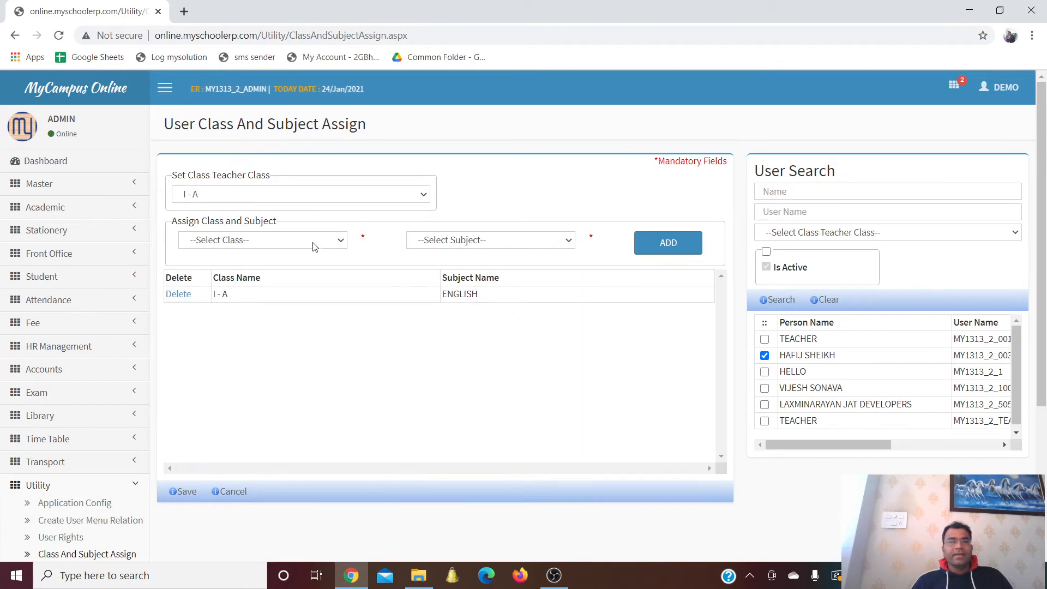
# Add the II - A / ENVARMENT class-subject assignment
pyautogui.click(284, 239)
pyautogui.click(237, 495)
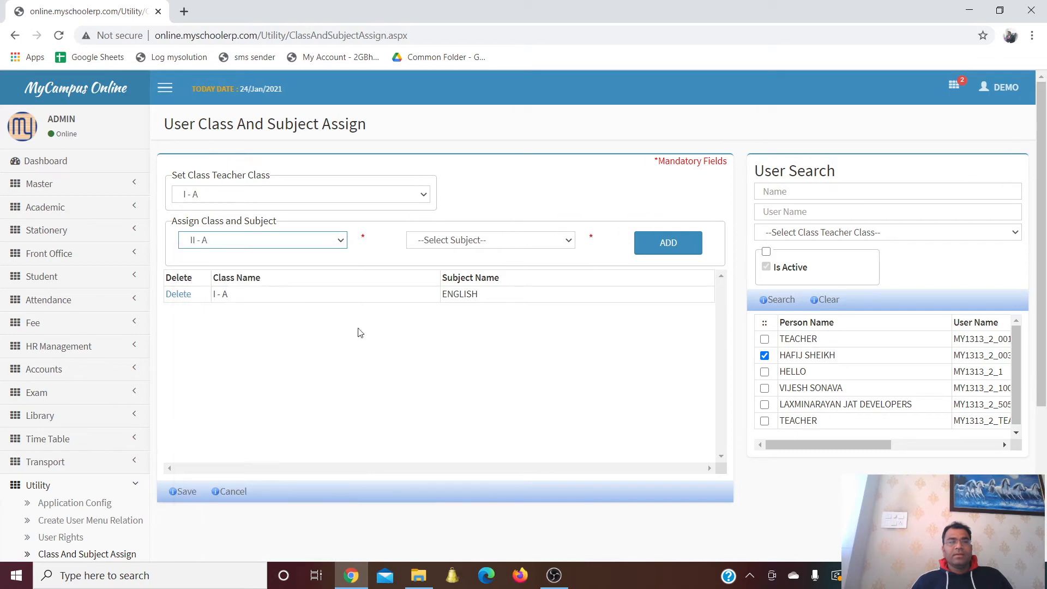
pyautogui.click(457, 244)
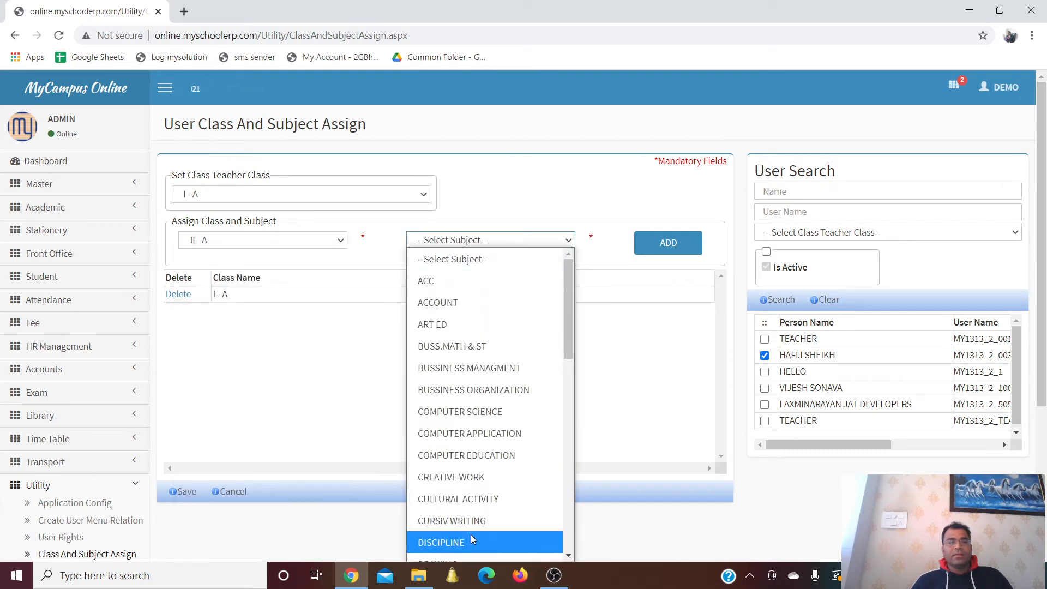
pyautogui.scroll(-5, 470, 532)
pyautogui.click(473, 422)
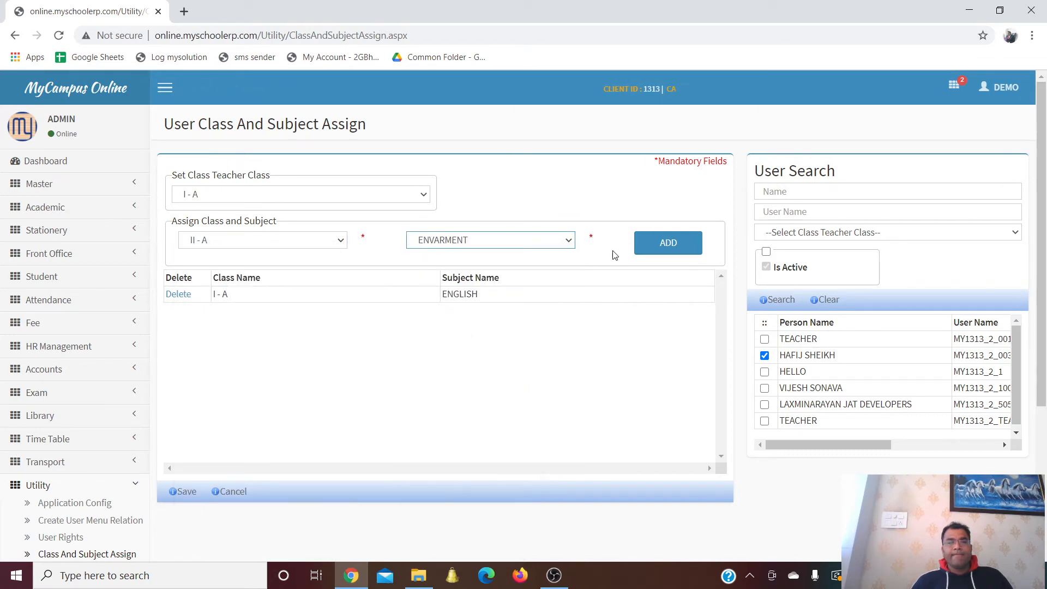
pyautogui.click(662, 244)
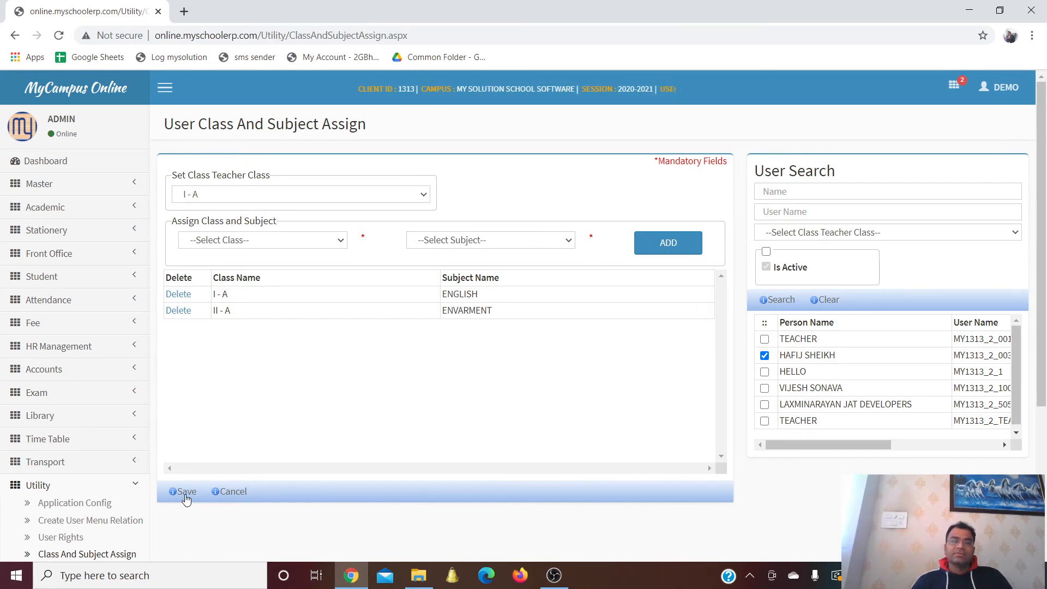
pyautogui.scroll(-2, 266, 388)
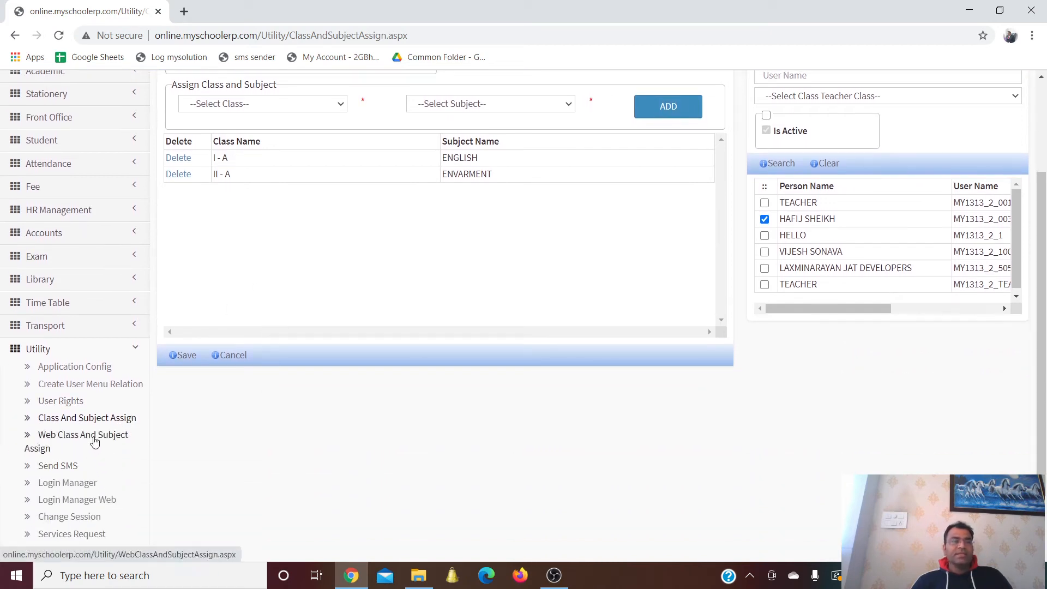
# On Web Class And Subject Assign, make the first employee class teacher of I - A
pyautogui.click(94, 441)
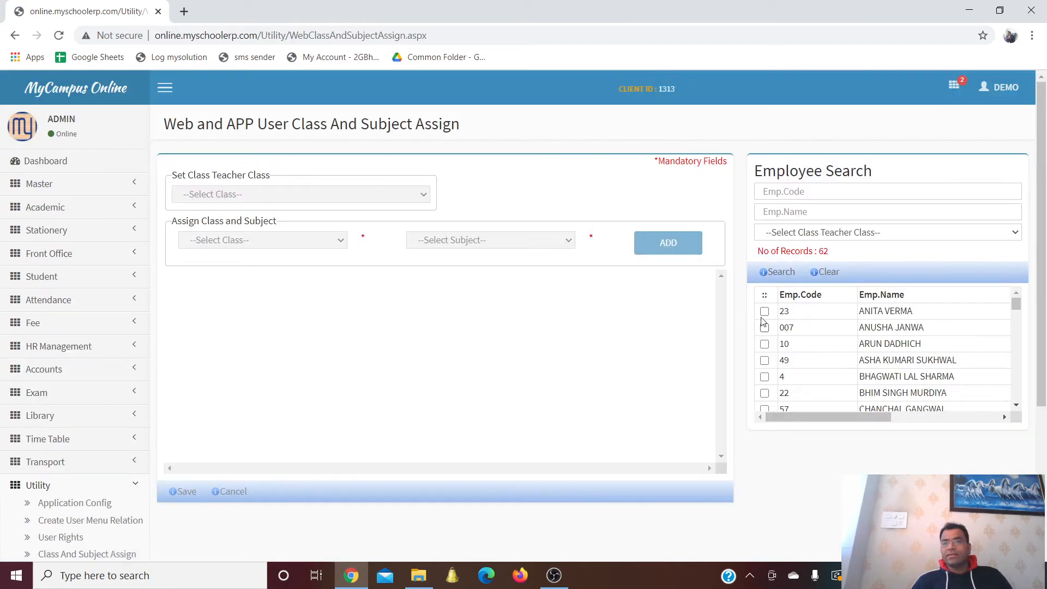
pyautogui.click(764, 312)
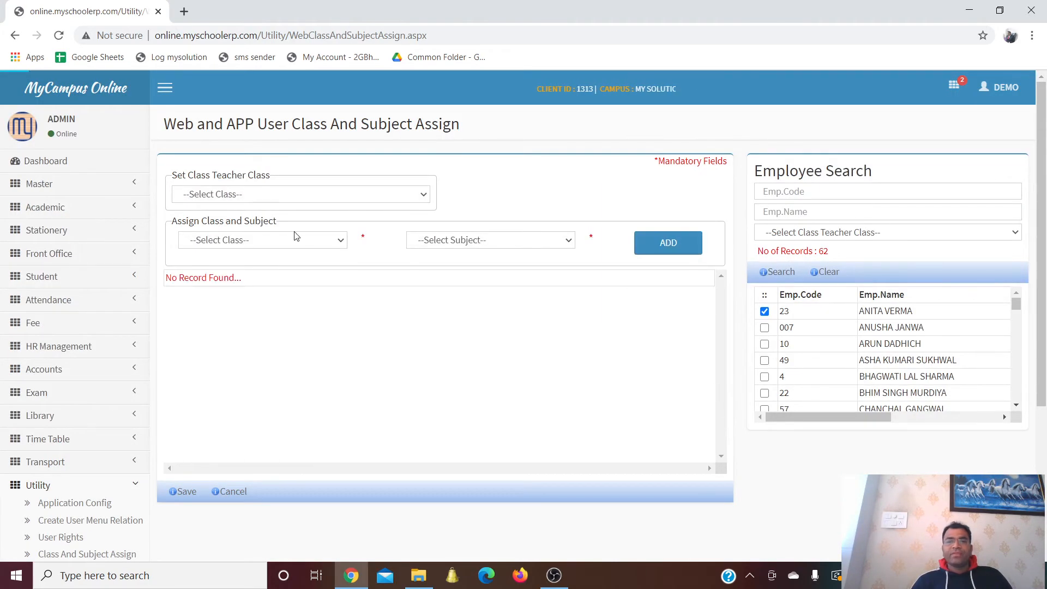
pyautogui.click(267, 194)
pyautogui.click(249, 431)
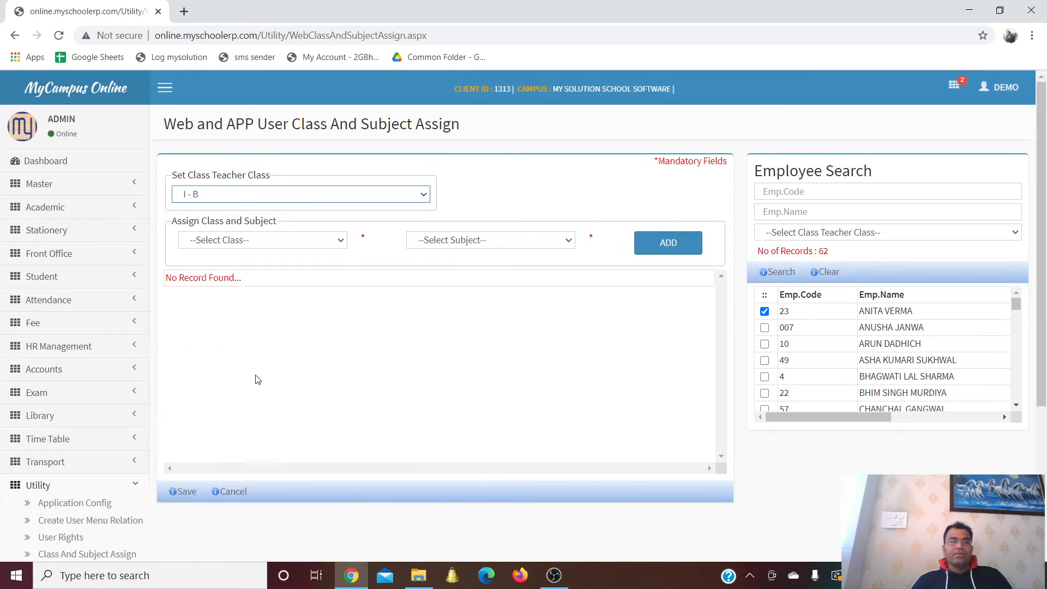
pyautogui.click(251, 241)
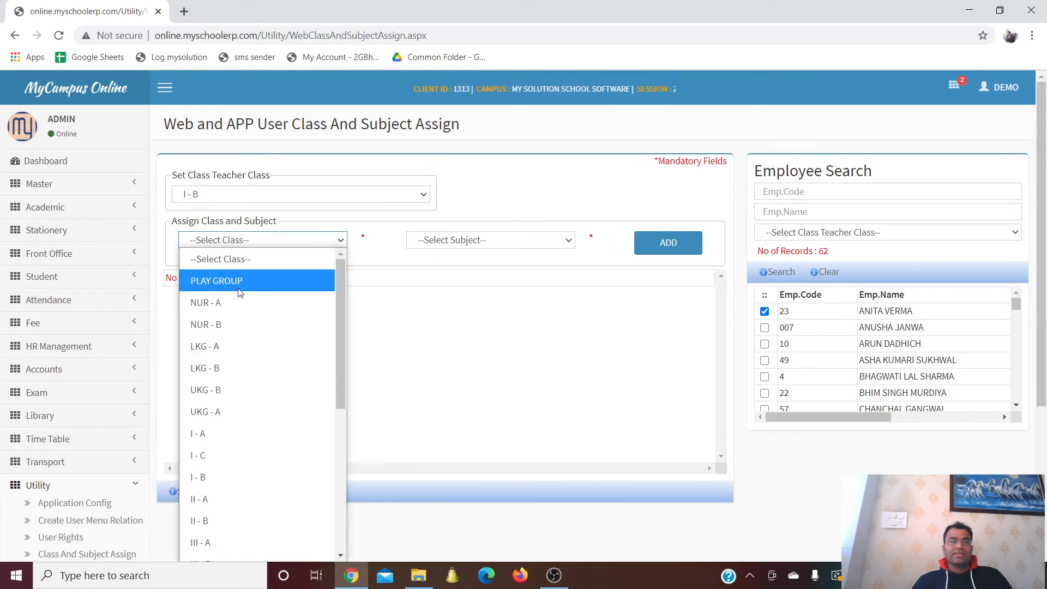
pyautogui.click(234, 439)
pyautogui.click(426, 244)
pyautogui.click(276, 198)
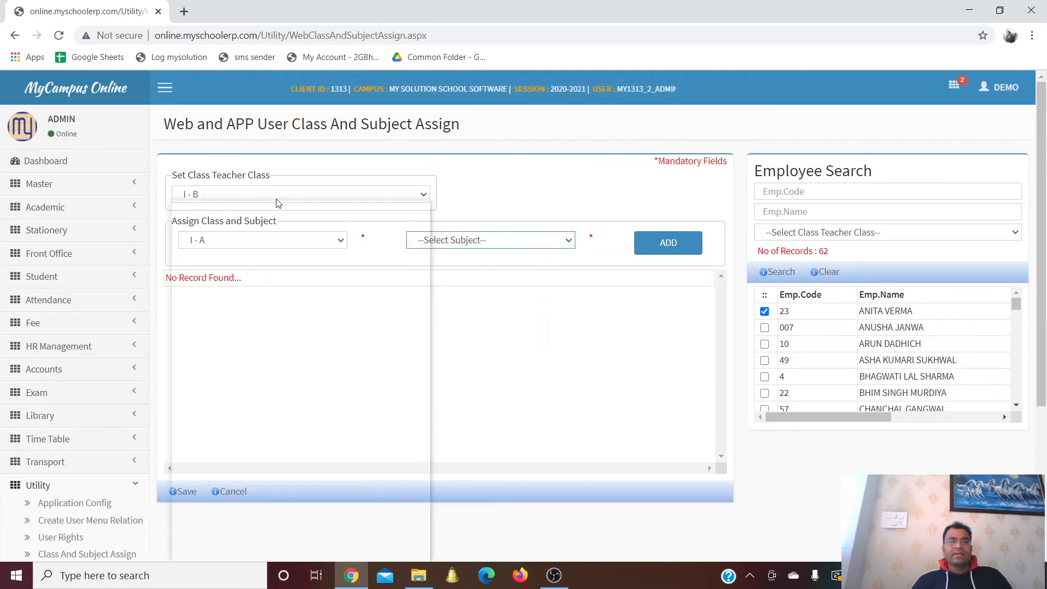
pyautogui.click(275, 202)
pyautogui.click(275, 205)
pyautogui.click(236, 387)
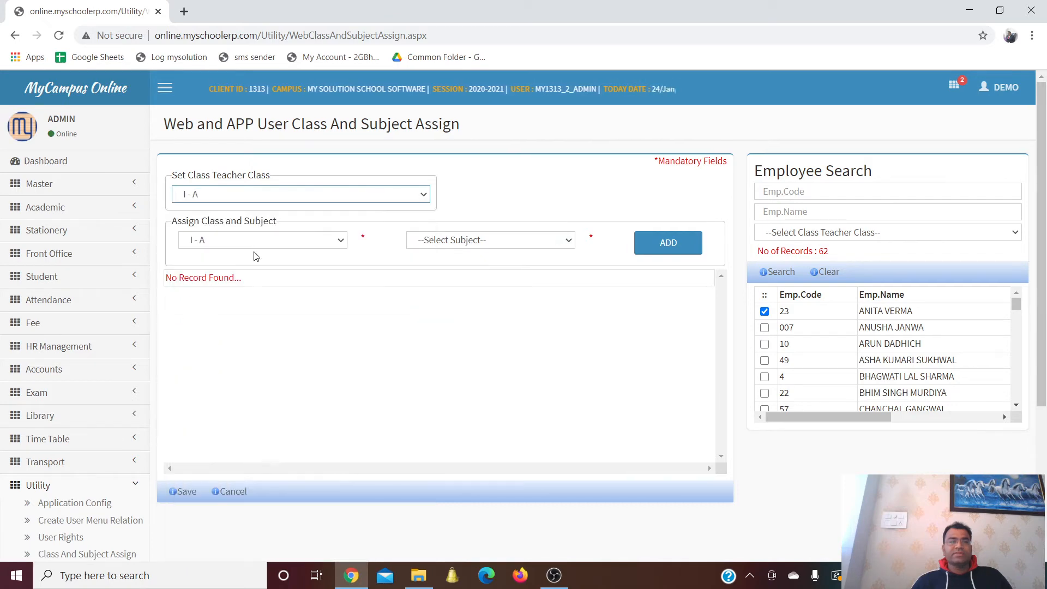
# Assign class I - A with subject CREATIVE WORK to the teacher
pyautogui.click(252, 242)
pyautogui.click(308, 431)
pyautogui.click(456, 240)
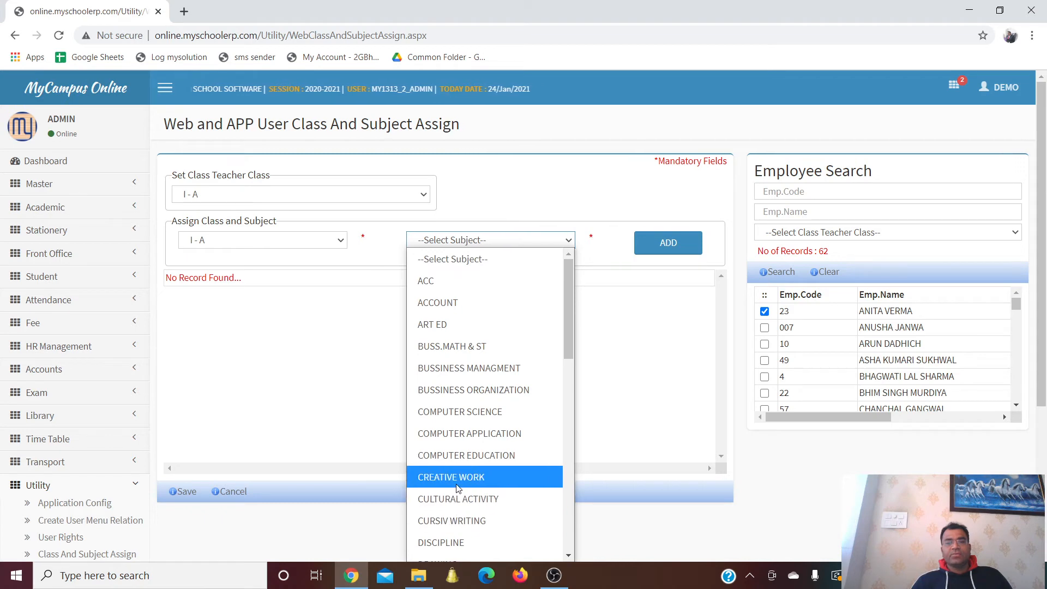
pyautogui.click(456, 477)
pyautogui.click(666, 242)
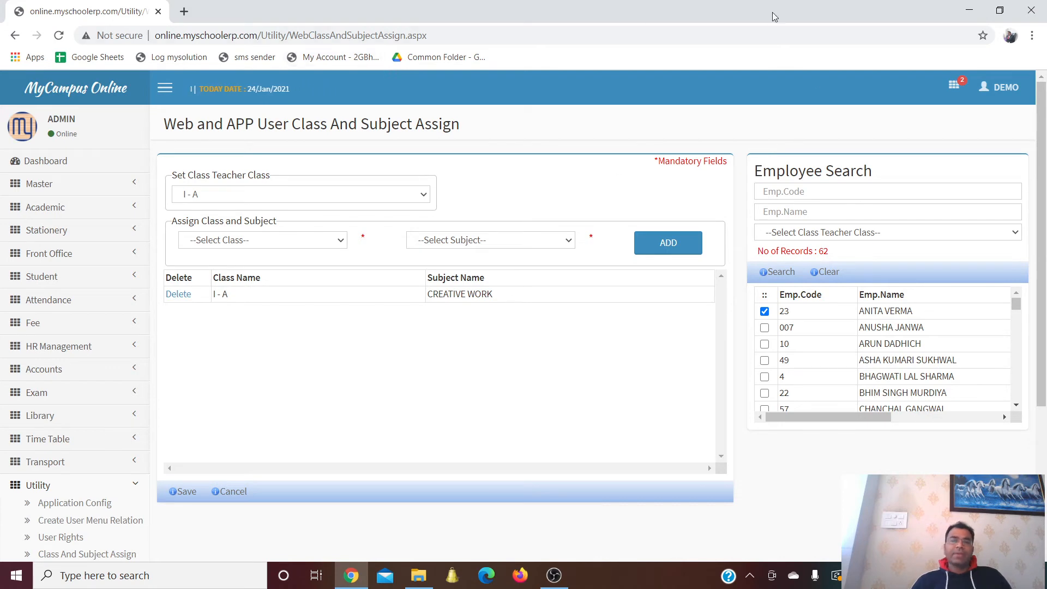
pyautogui.scroll(-4, 603, 172)
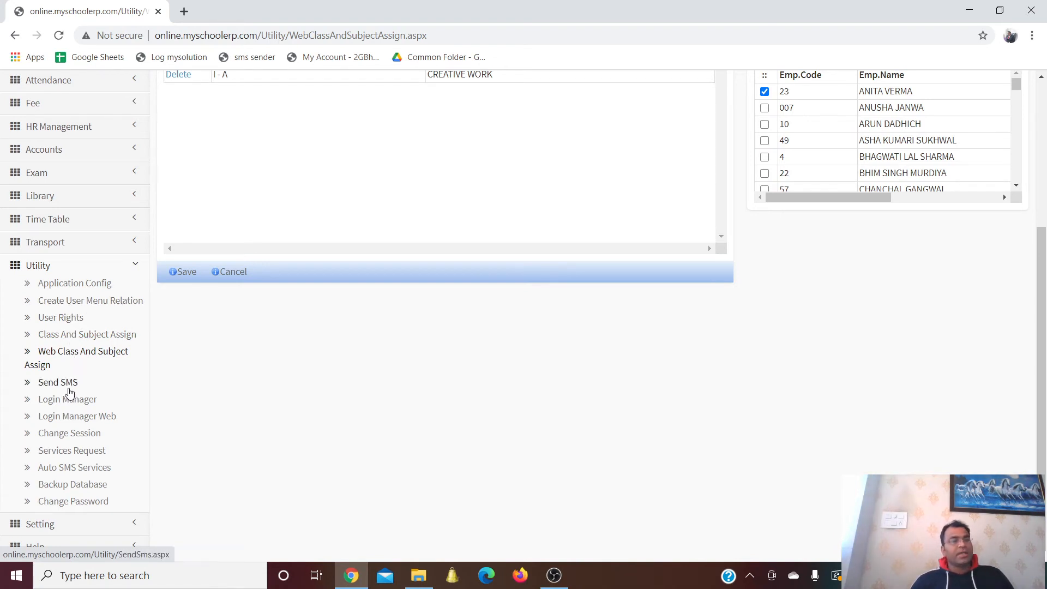
# On Send SMS, try selecting all classes and students, then clear the all-classes tick
pyautogui.click(68, 384)
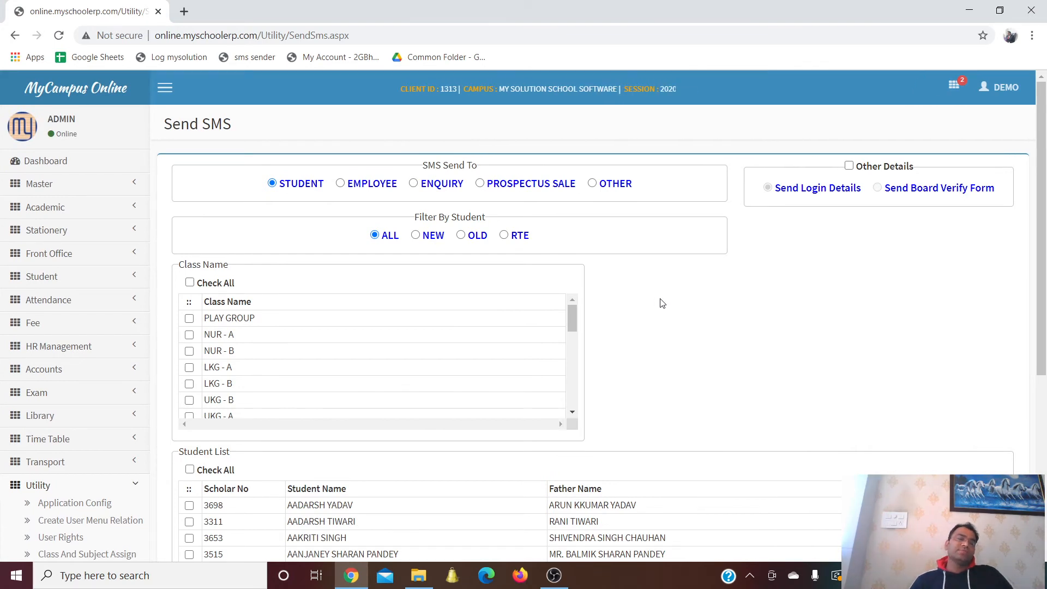
pyautogui.scroll(-1, 662, 303)
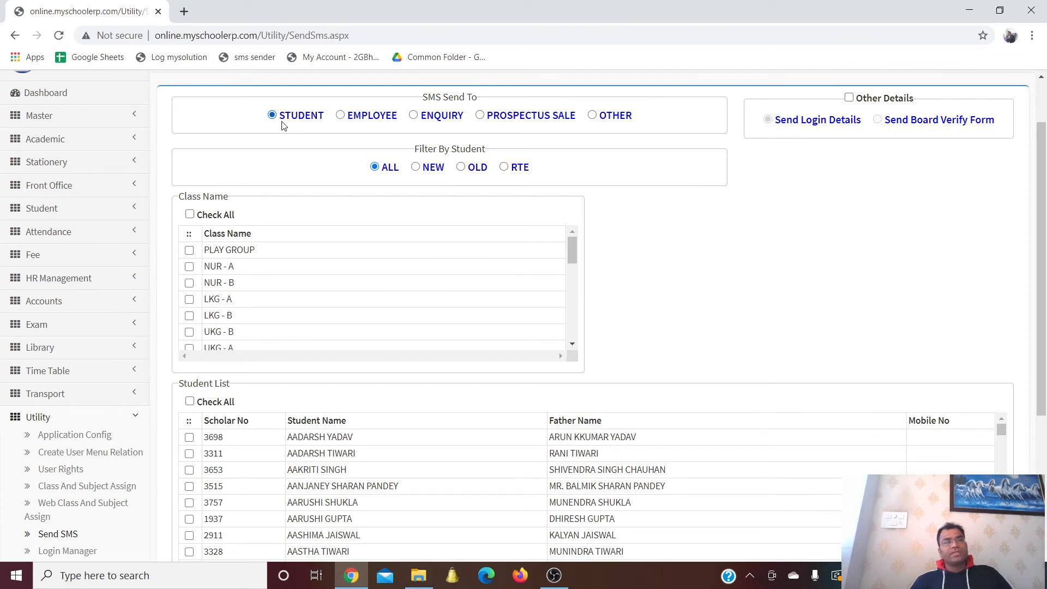
pyautogui.click(190, 215)
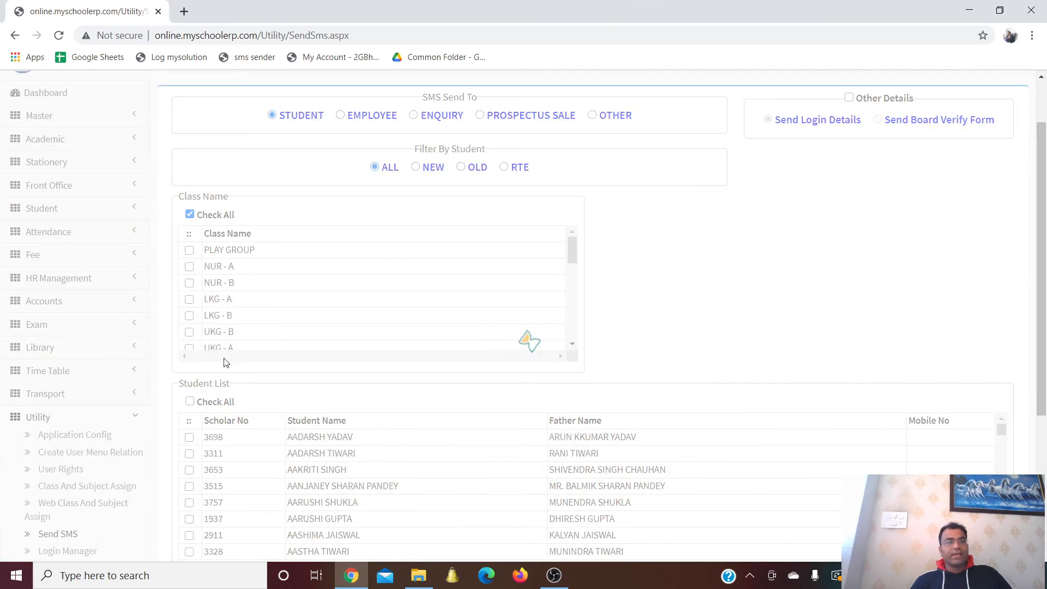
pyautogui.click(190, 402)
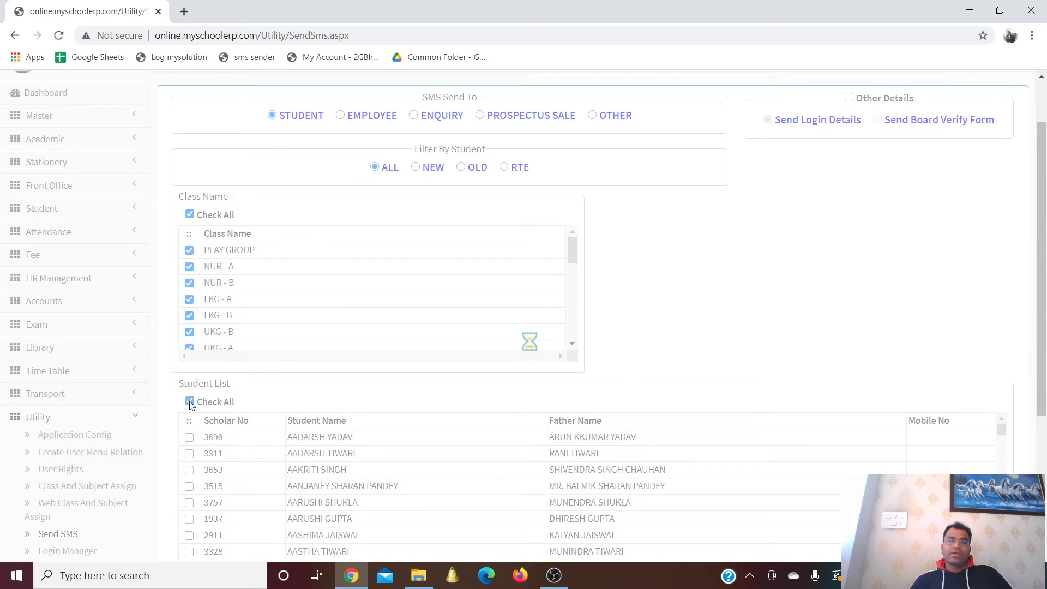
pyautogui.scroll(-2, 780, 233)
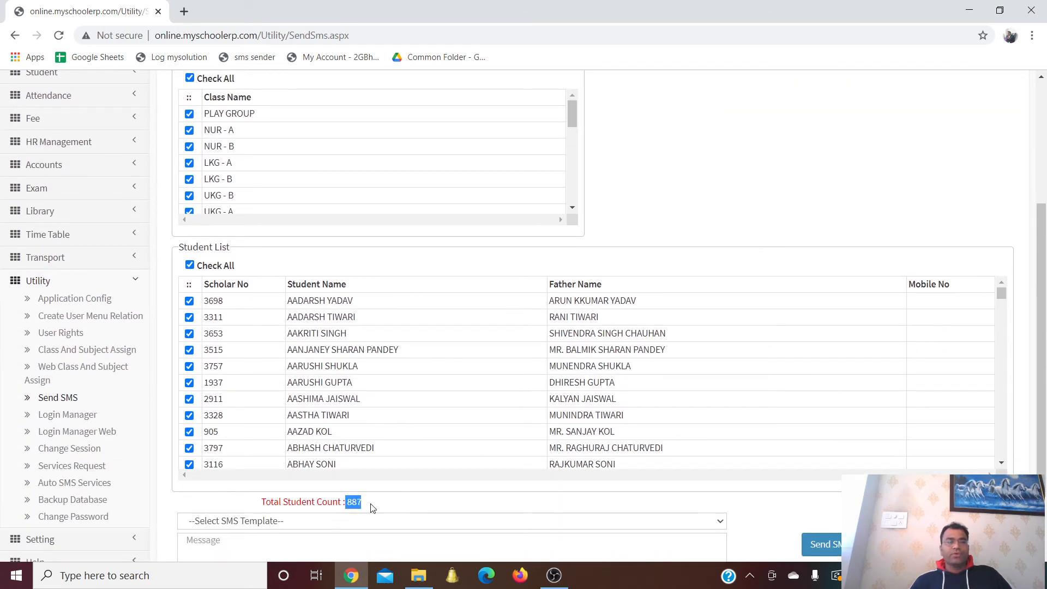
pyautogui.scroll(3, 372, 507)
pyautogui.click(189, 283)
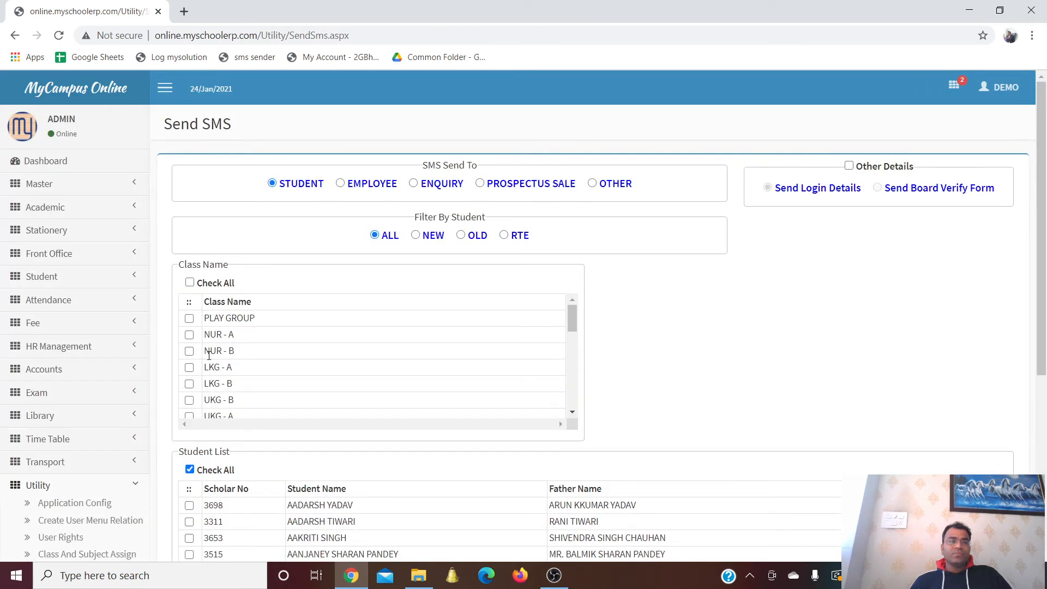
pyautogui.scroll(-3, 209, 355)
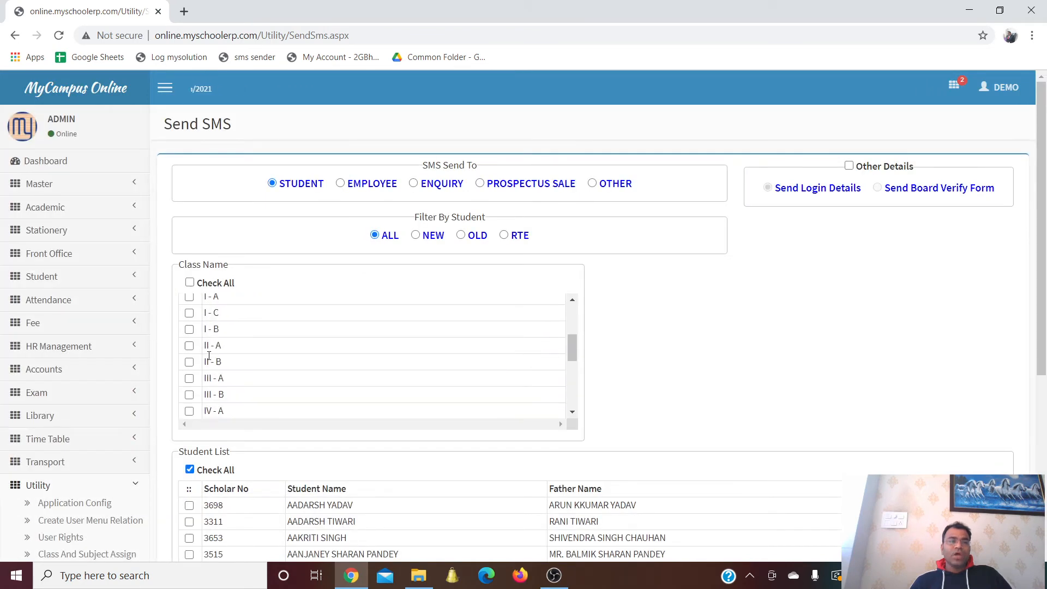
# Tick classes I - A and II - A so 121 students are listed
pyautogui.click(189, 297)
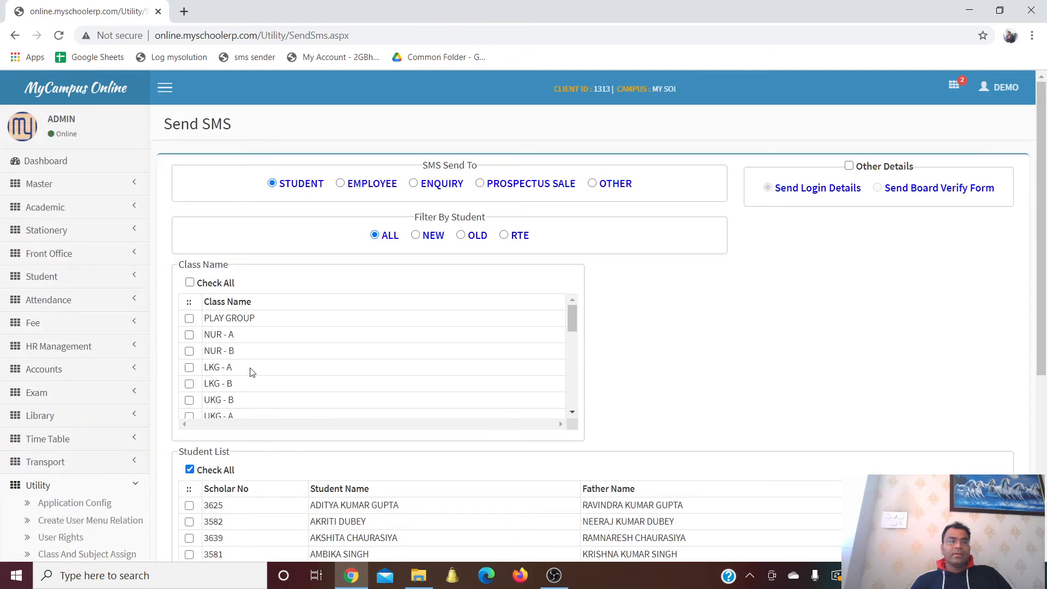
pyautogui.scroll(-4, 250, 369)
pyautogui.scroll(-5, 710, 340)
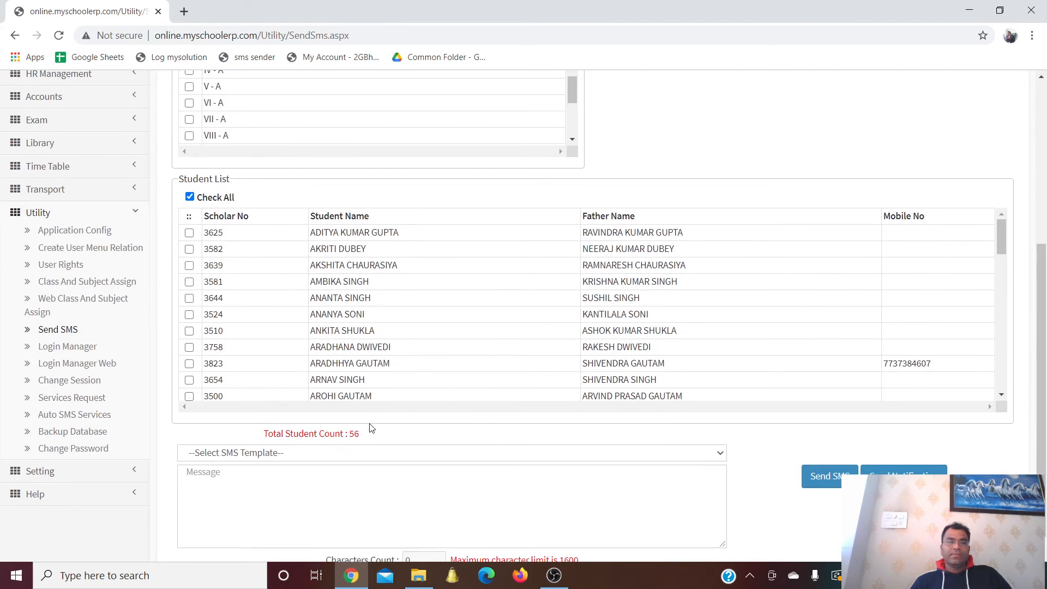
pyautogui.scroll(3, 351, 447)
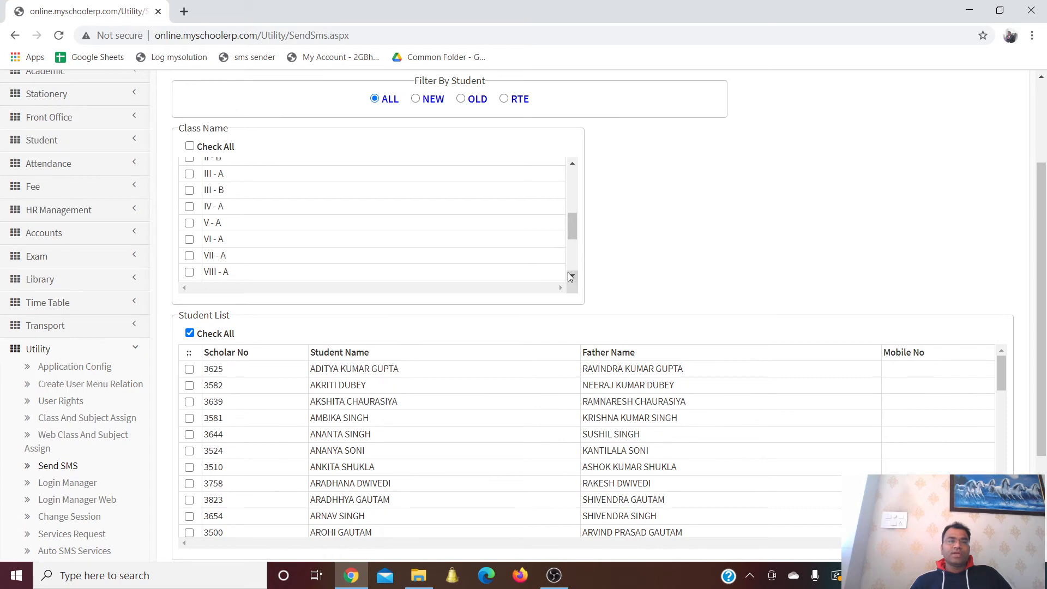
pyautogui.scroll(-1, 571, 277)
pyautogui.moveTo(573, 231); pyautogui.dragTo(571, 214)
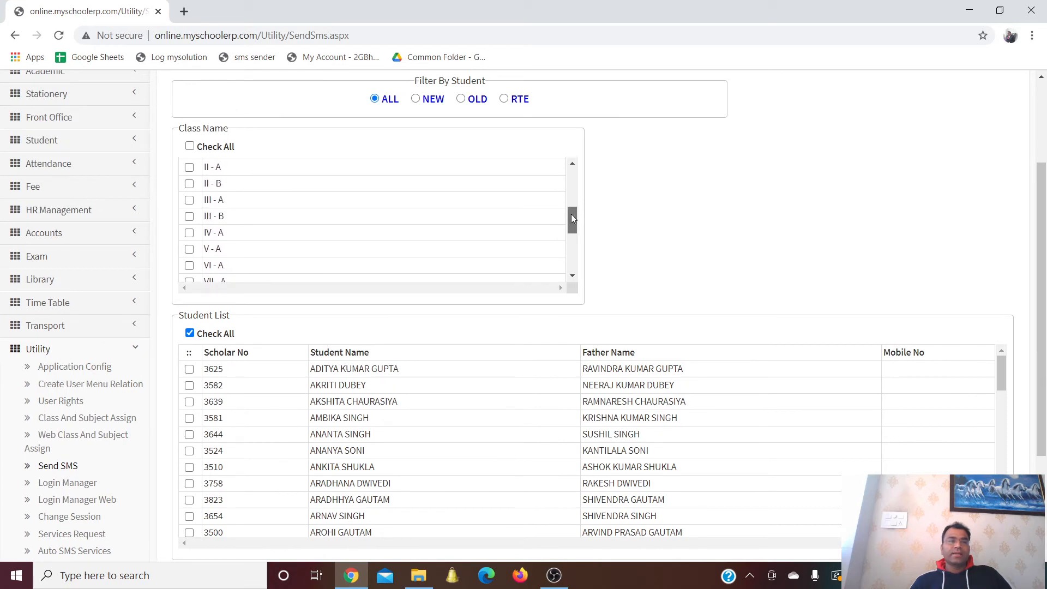
pyautogui.click(190, 167)
pyautogui.scroll(-3, 472, 311)
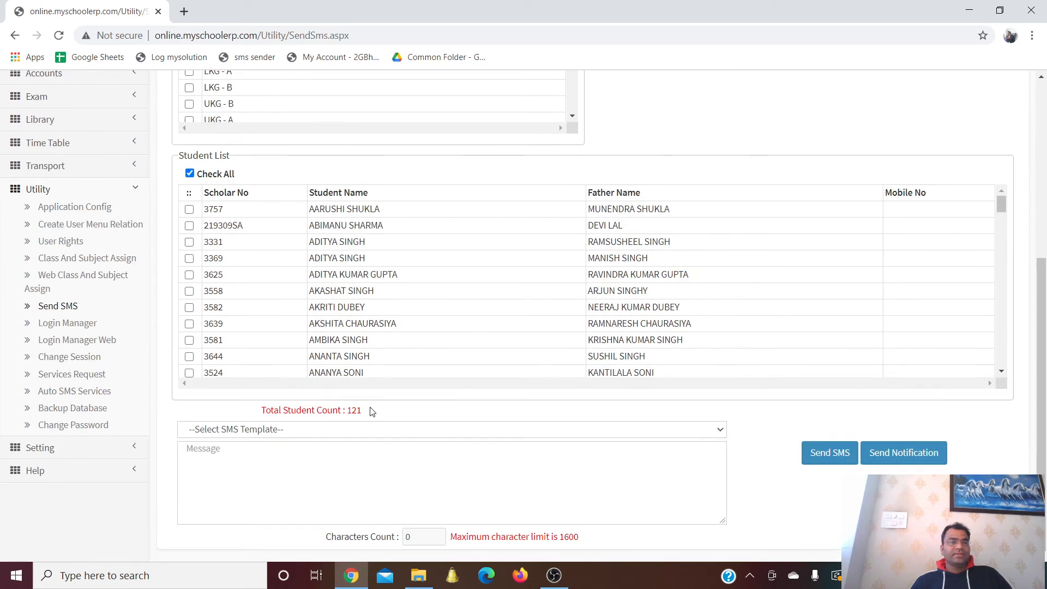
pyautogui.scroll(5, 422, 378)
pyautogui.scroll(-5, 472, 380)
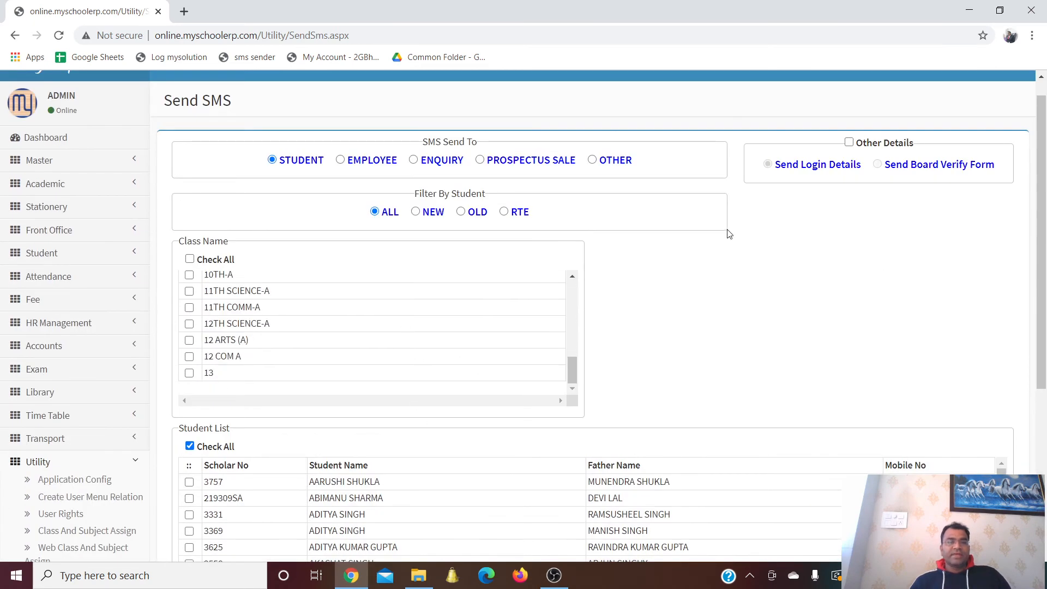
pyautogui.scroll(-5, 729, 233)
pyautogui.click(408, 464)
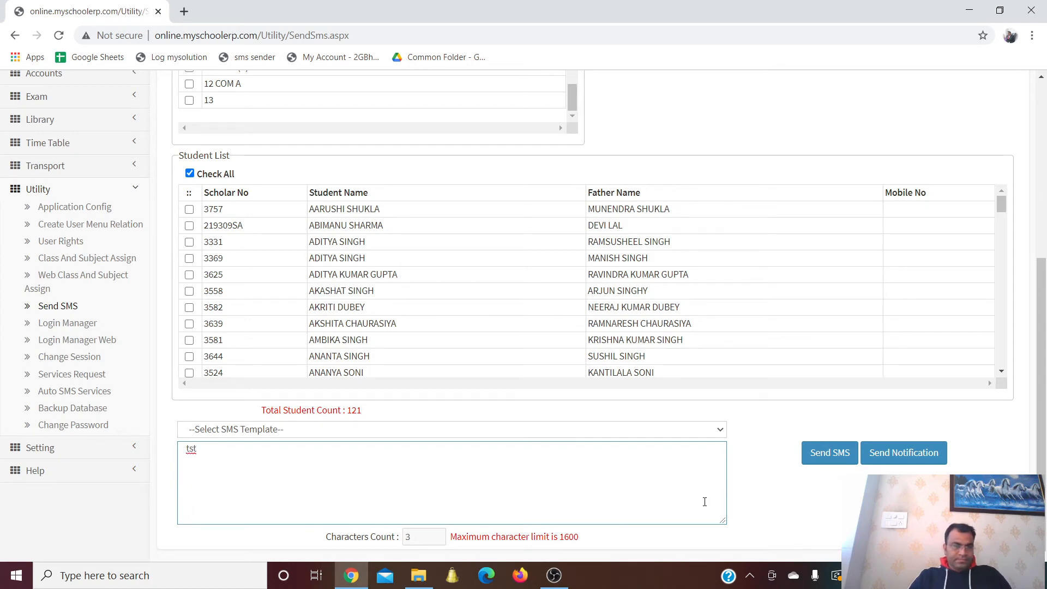
# Enter the SMS message 'test' for the 121 listed students
pyautogui.write('test')
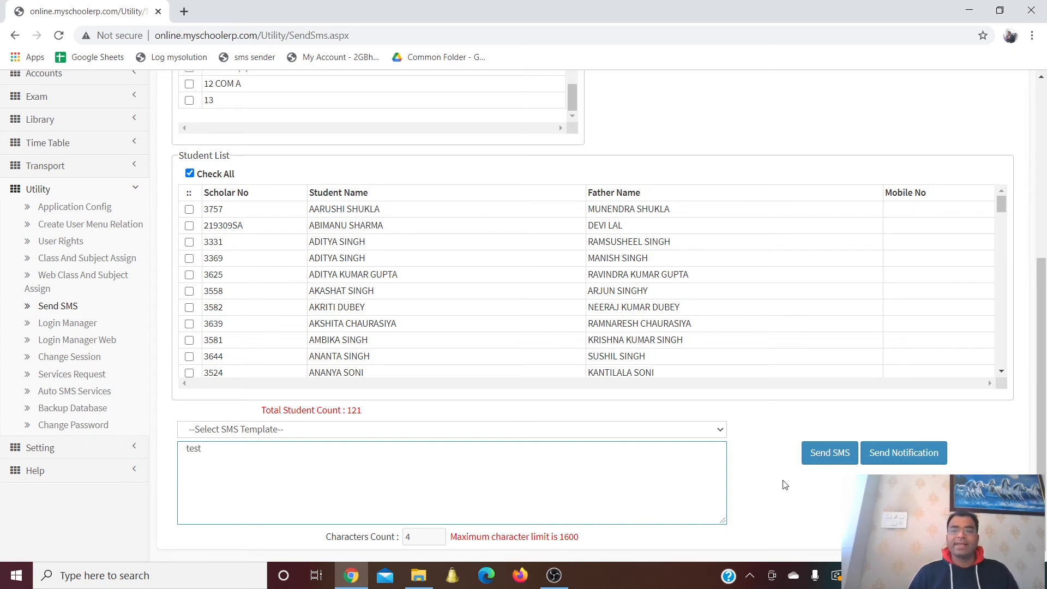
pyautogui.scroll(3, 666, 436)
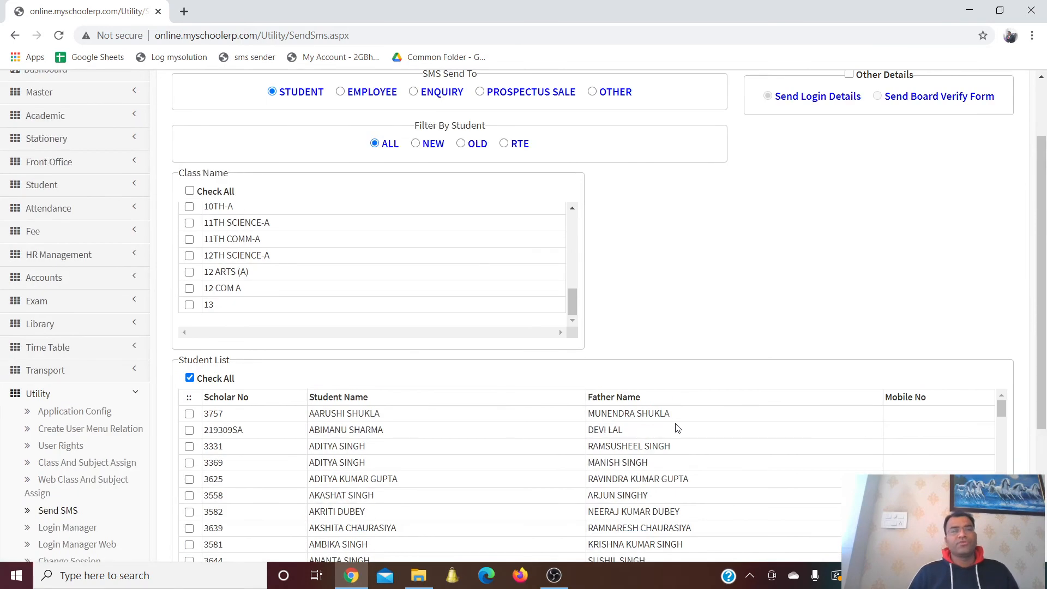
# Address the SMS to employees, ticking all of them except Emp. Code 4
pyautogui.click(342, 92)
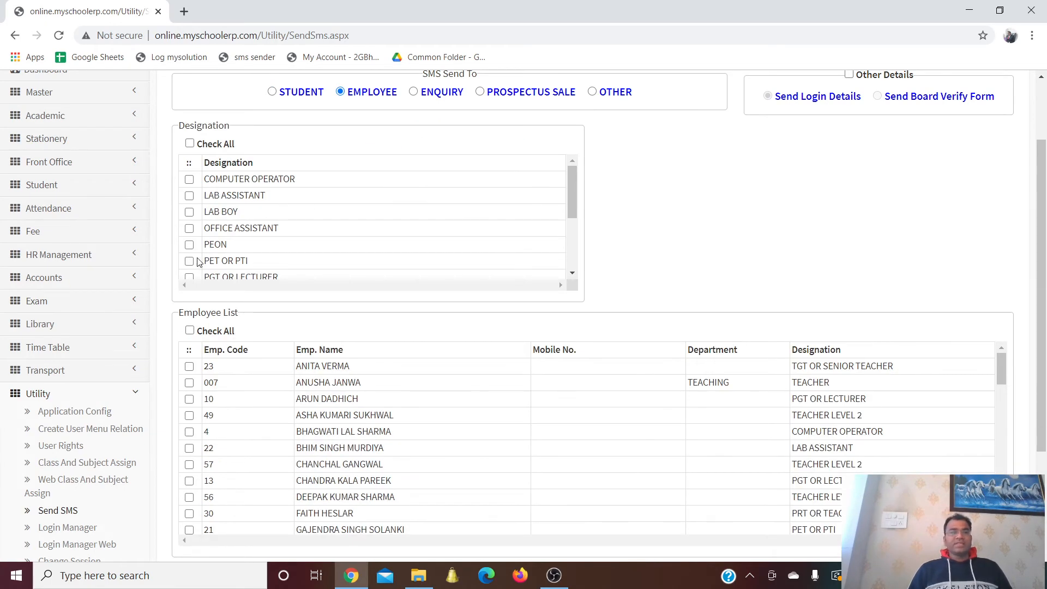
pyautogui.click(189, 144)
pyautogui.click(189, 144)
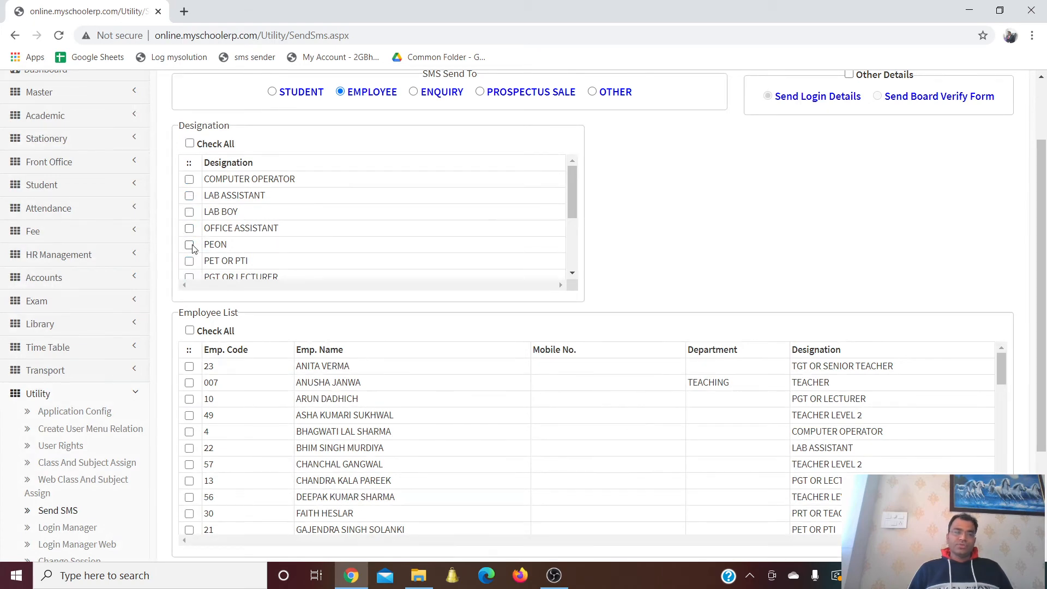
pyautogui.click(189, 331)
pyautogui.scroll(-3, 322, 323)
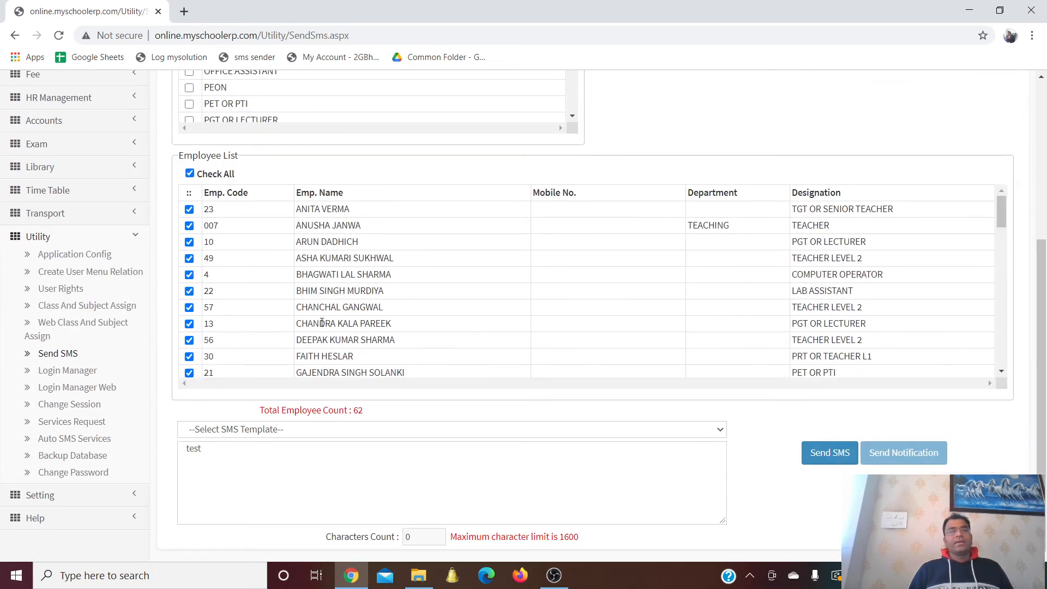
pyautogui.click(189, 274)
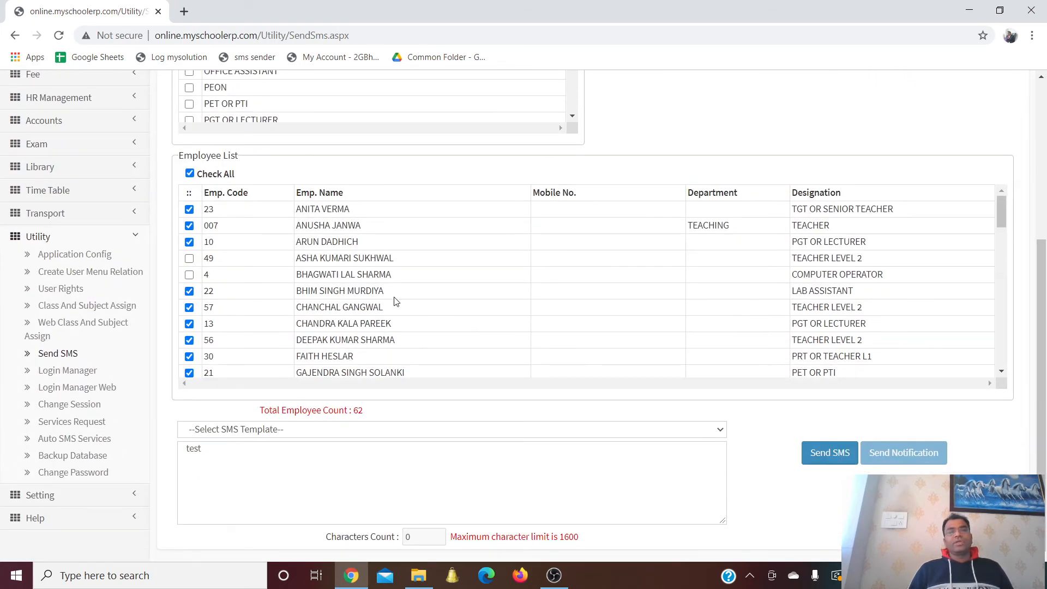
pyautogui.click(353, 465)
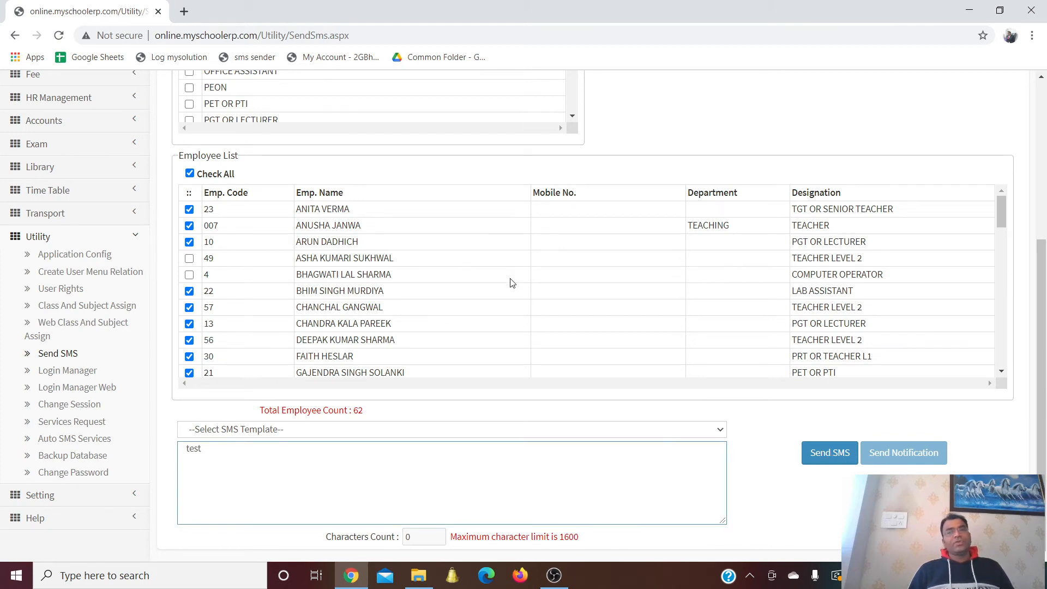
pyautogui.scroll(5, 511, 278)
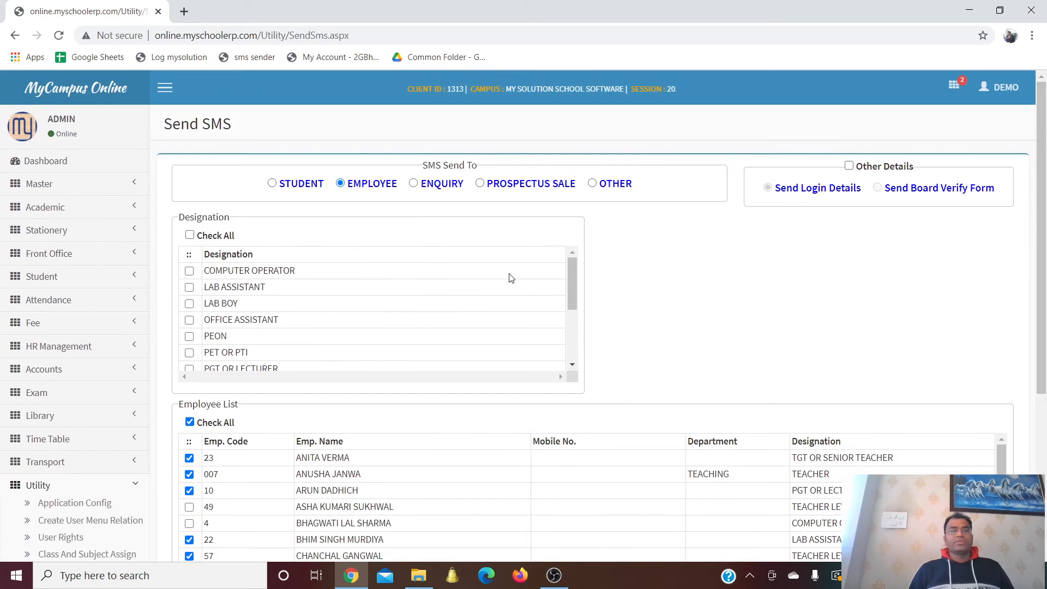
# Address the SMS to enquiries, tick enquiries 7 and 8, and send it
pyautogui.click(413, 183)
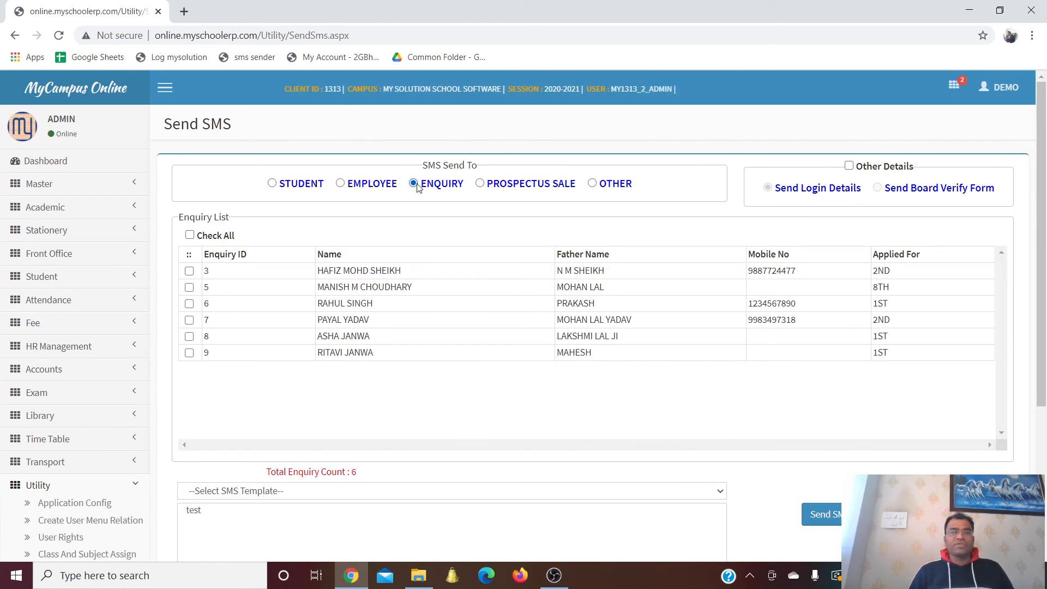
pyautogui.scroll(-1, 420, 196)
pyautogui.scroll(2, 423, 200)
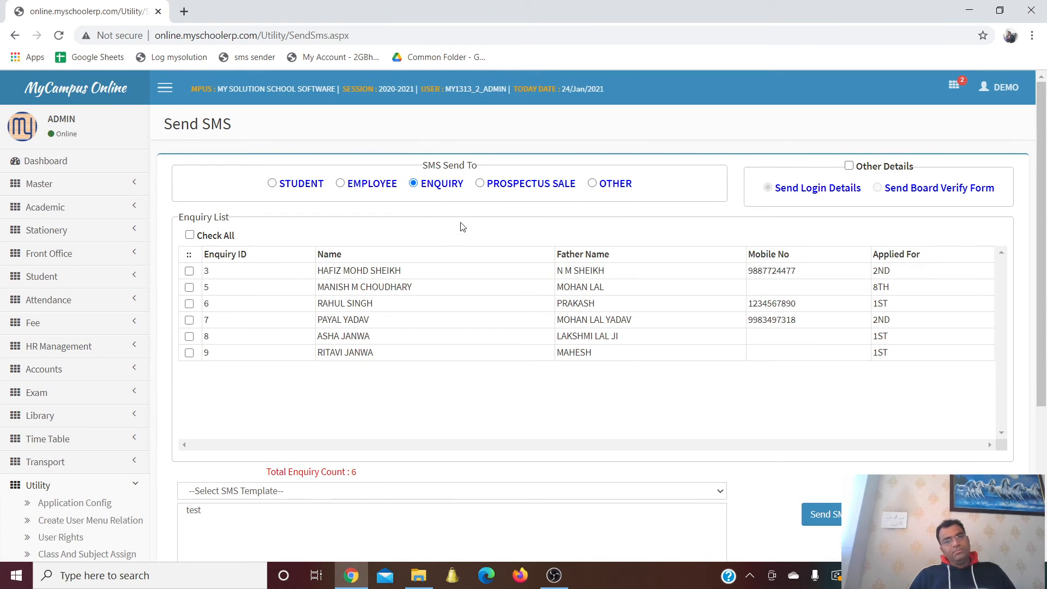
pyautogui.click(189, 319)
pyautogui.click(189, 336)
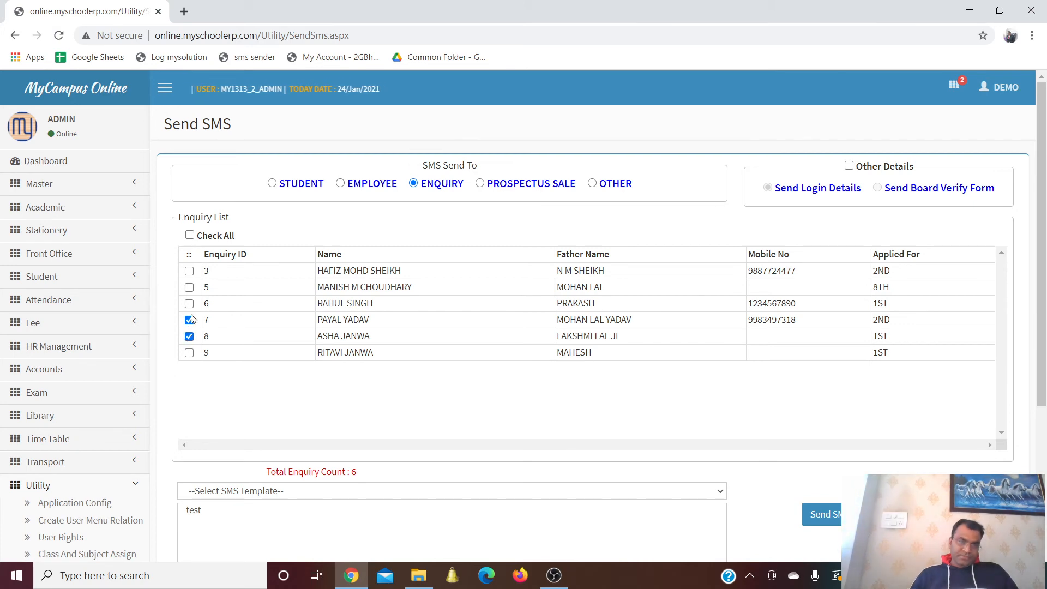
pyautogui.click(189, 236)
pyautogui.click(189, 236)
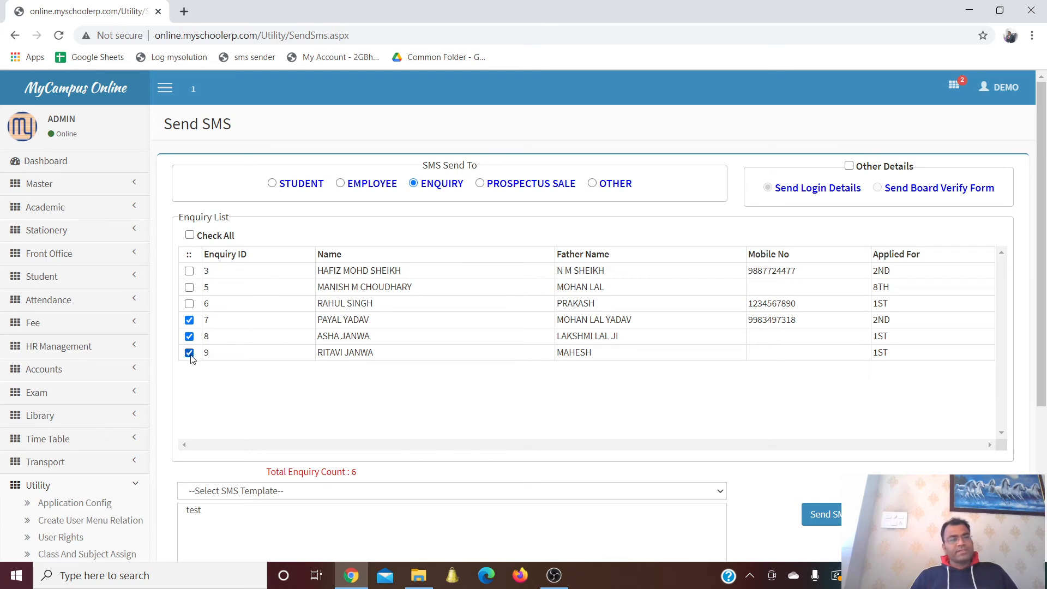
pyautogui.scroll(-4, 320, 418)
pyautogui.click(834, 319)
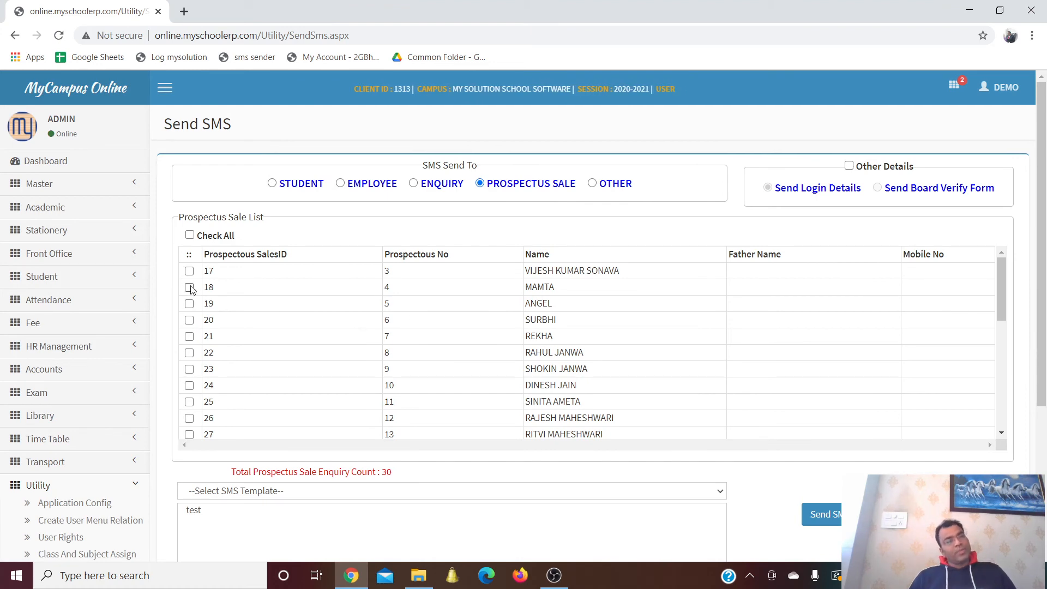
# Tick prospectus sale entries 18, 19 and 21 as SMS recipients
pyautogui.click(190, 235)
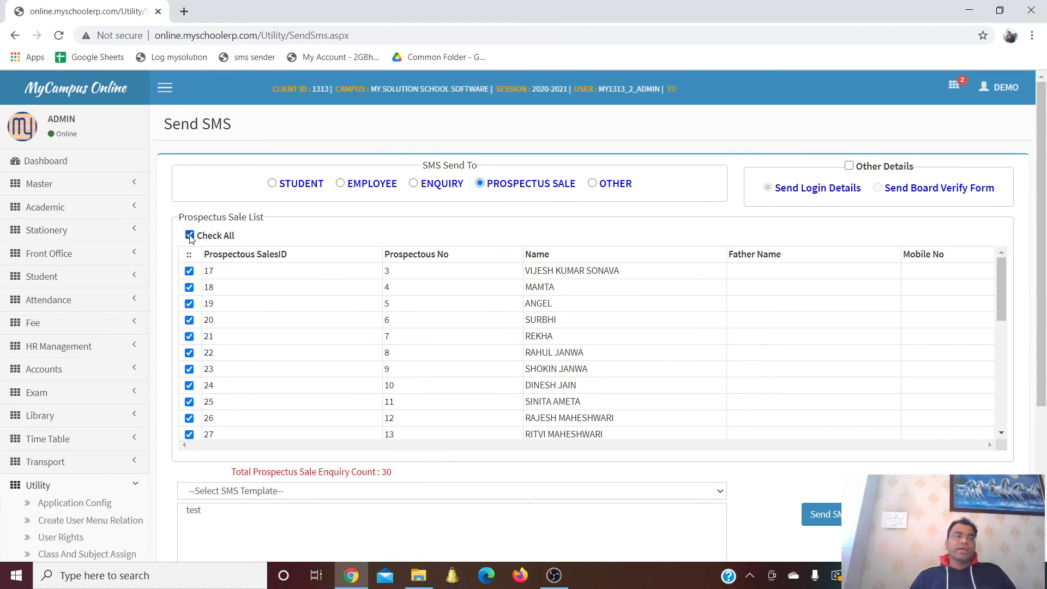
pyautogui.click(190, 235)
pyautogui.click(189, 287)
pyautogui.click(189, 304)
pyautogui.click(190, 336)
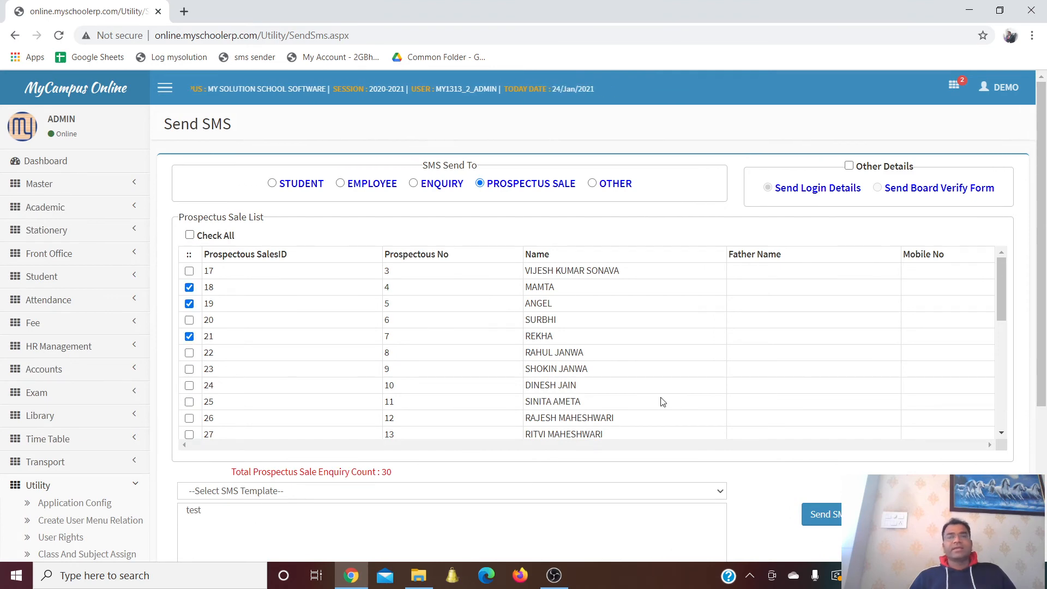
# Address the SMS to Other and enter a recipient mobile number manually
pyautogui.click(618, 184)
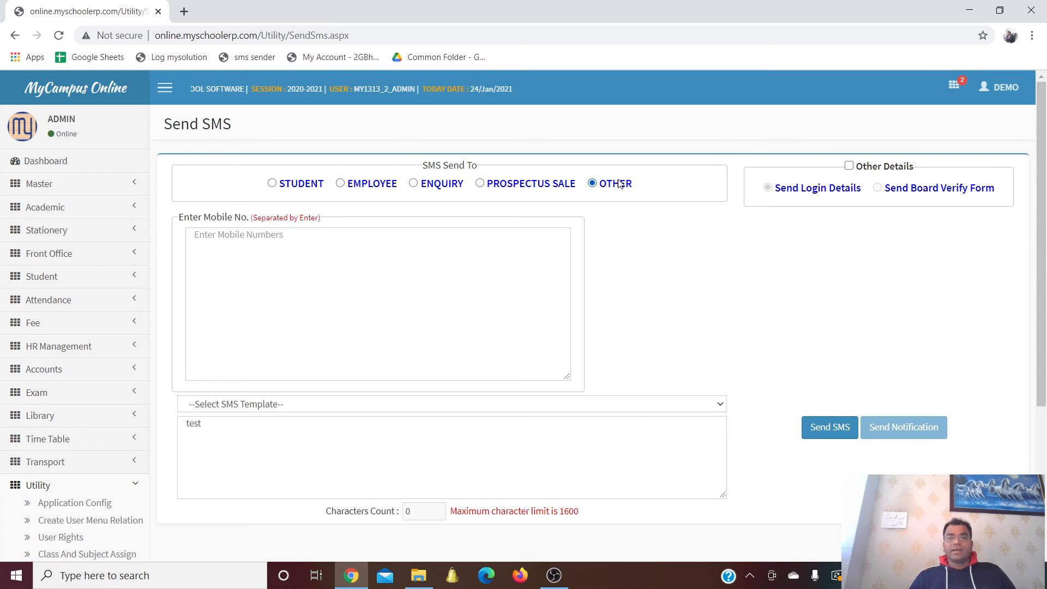
pyautogui.click(249, 301)
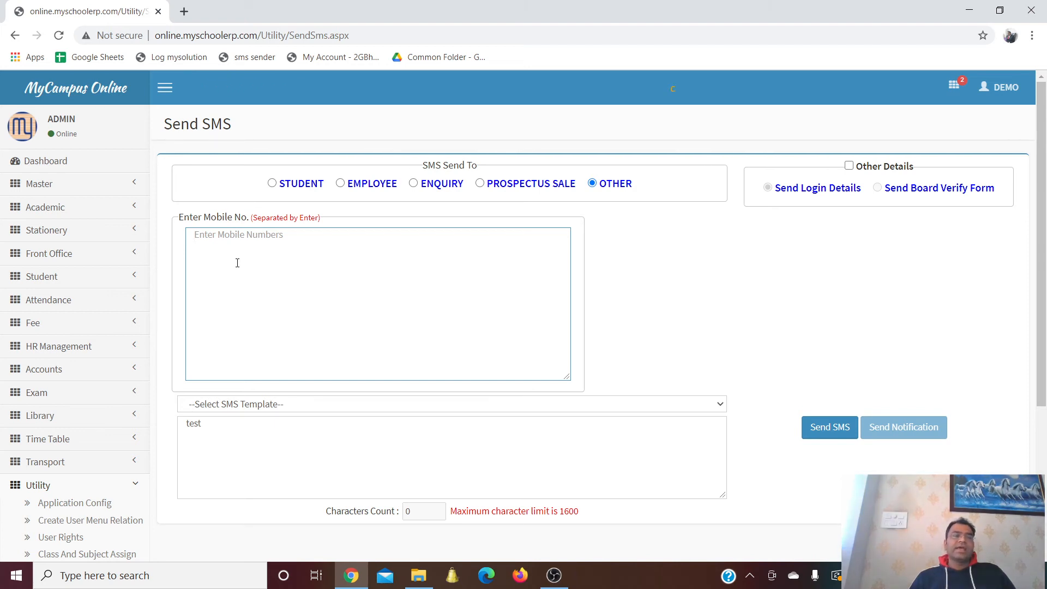
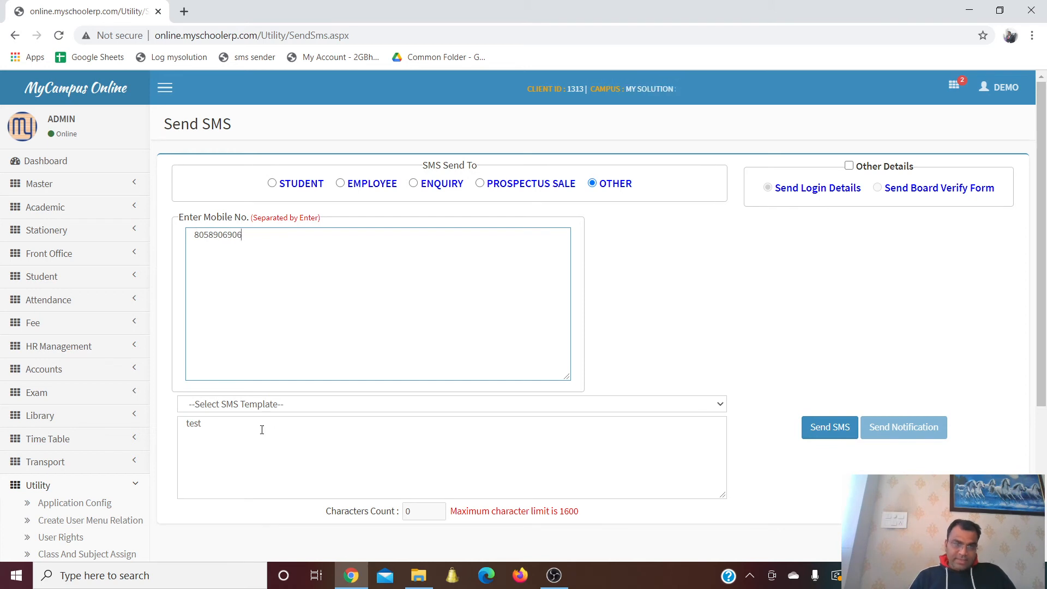
pyautogui.click(582, 433)
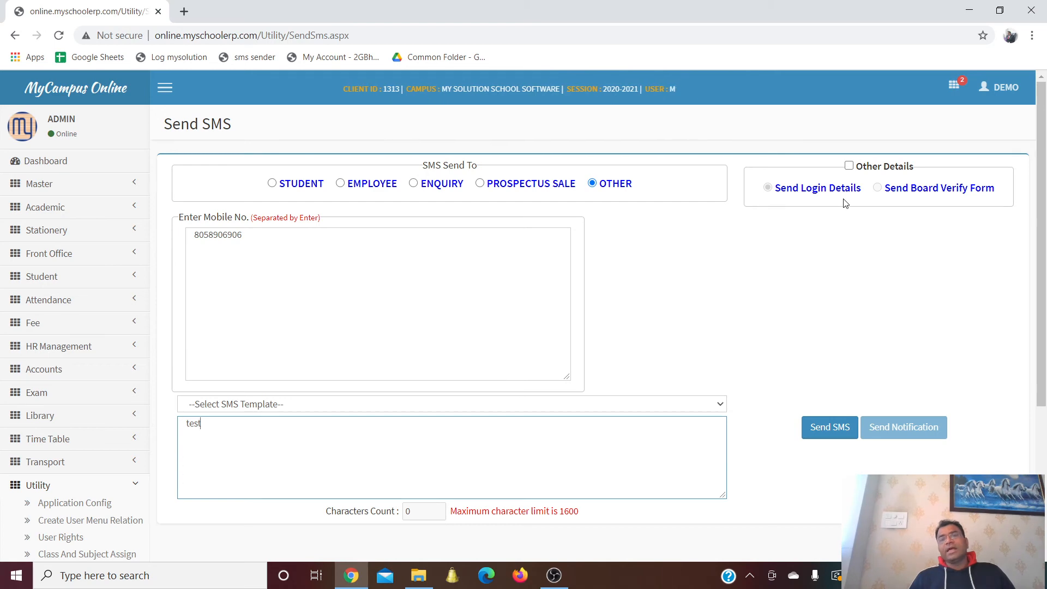
# Send login details to every student across all classes
pyautogui.click(849, 165)
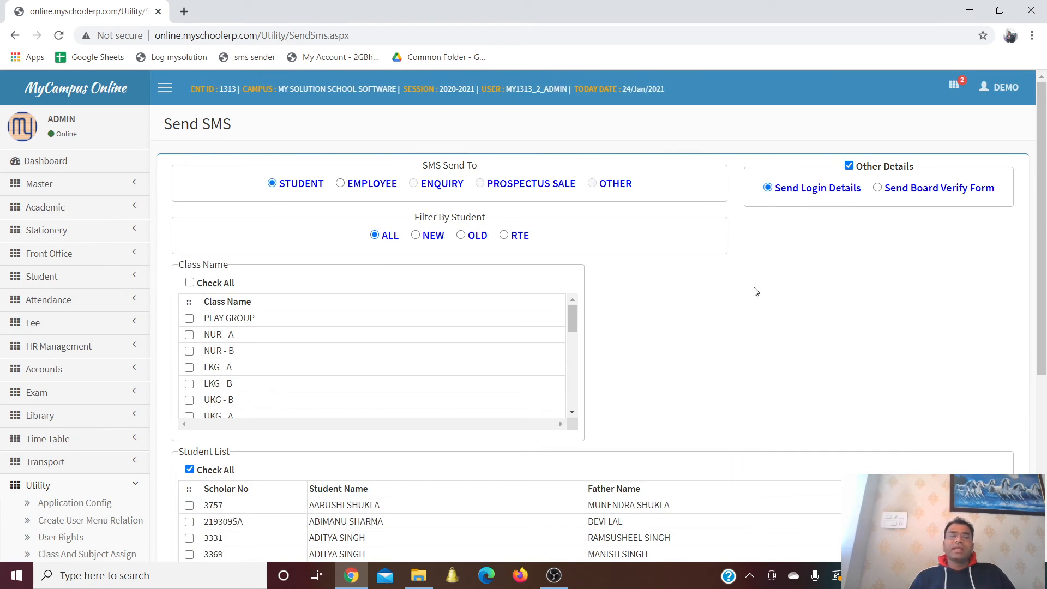
pyautogui.scroll(-1, 697, 293)
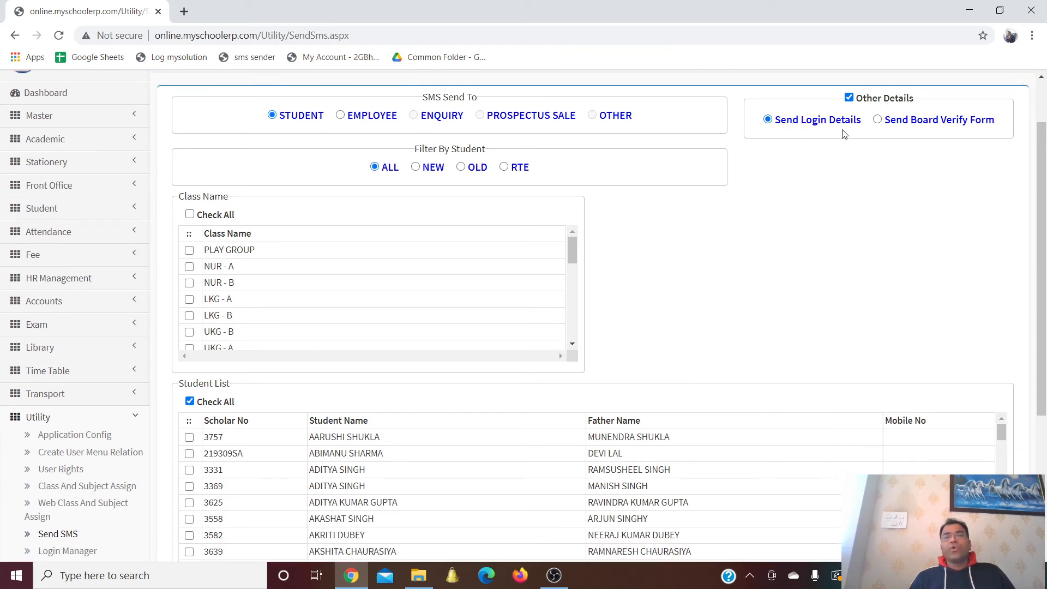
pyautogui.click(189, 215)
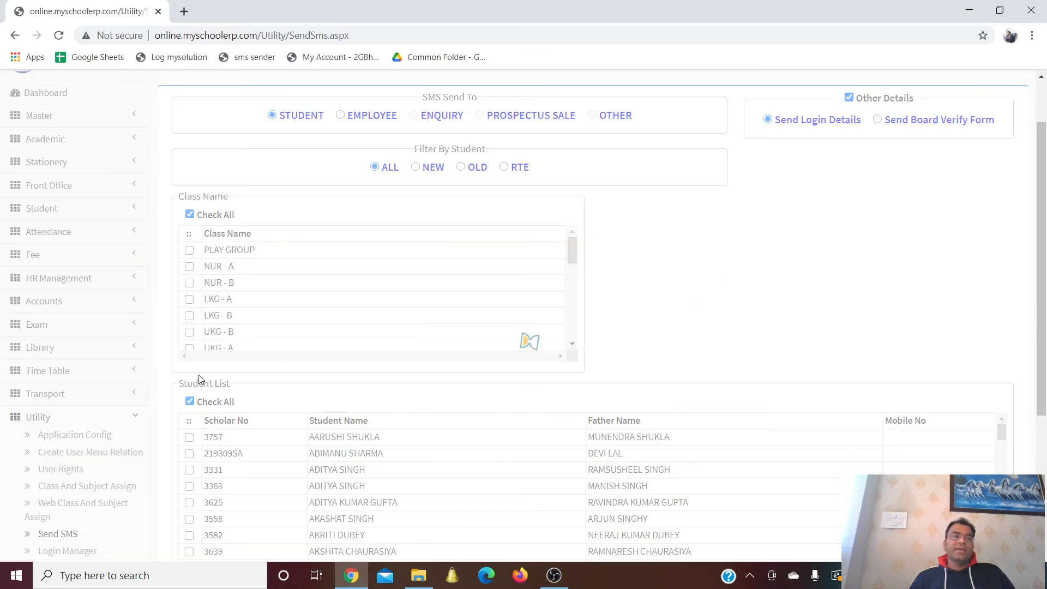
pyautogui.scroll(-3, 677, 269)
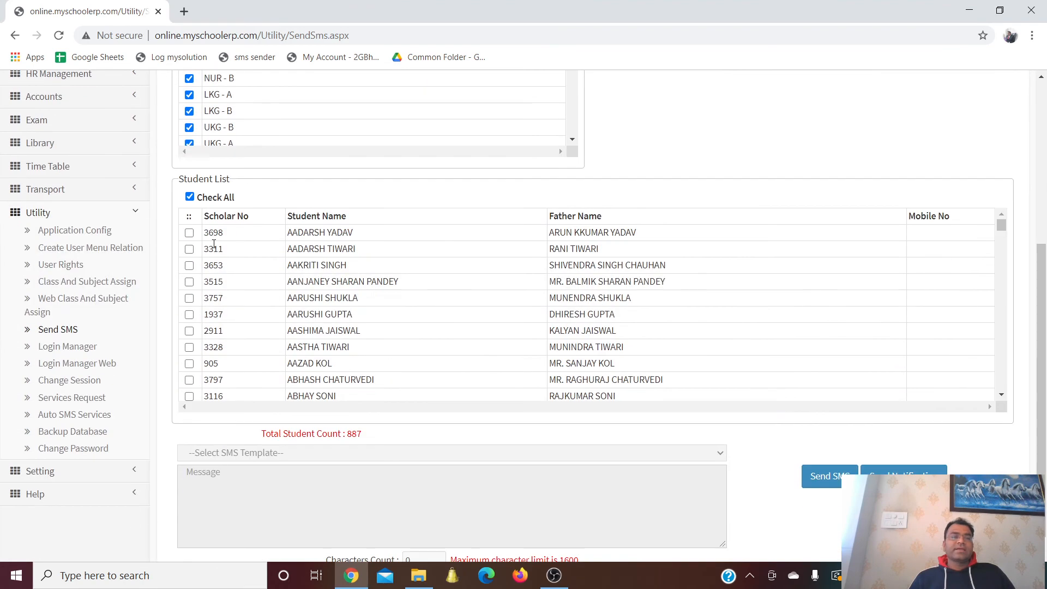
pyautogui.click(190, 198)
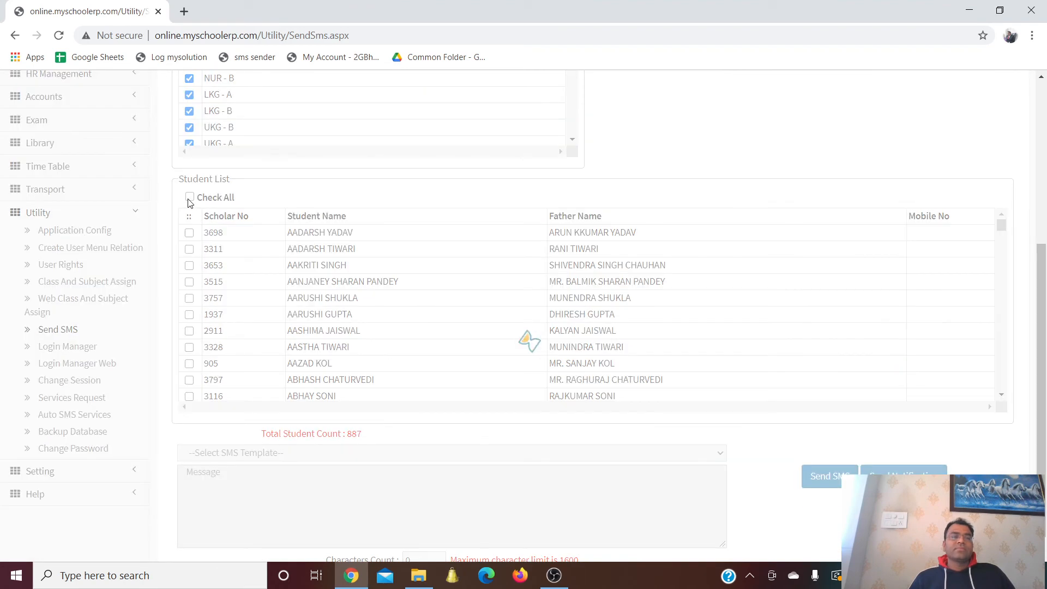
pyautogui.click(189, 198)
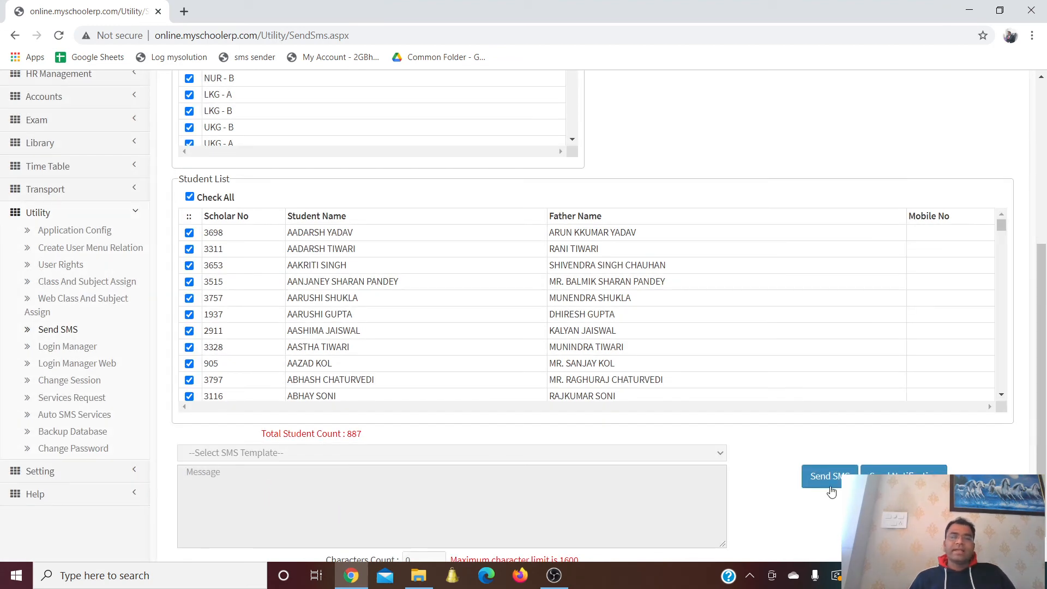
pyautogui.click(829, 488)
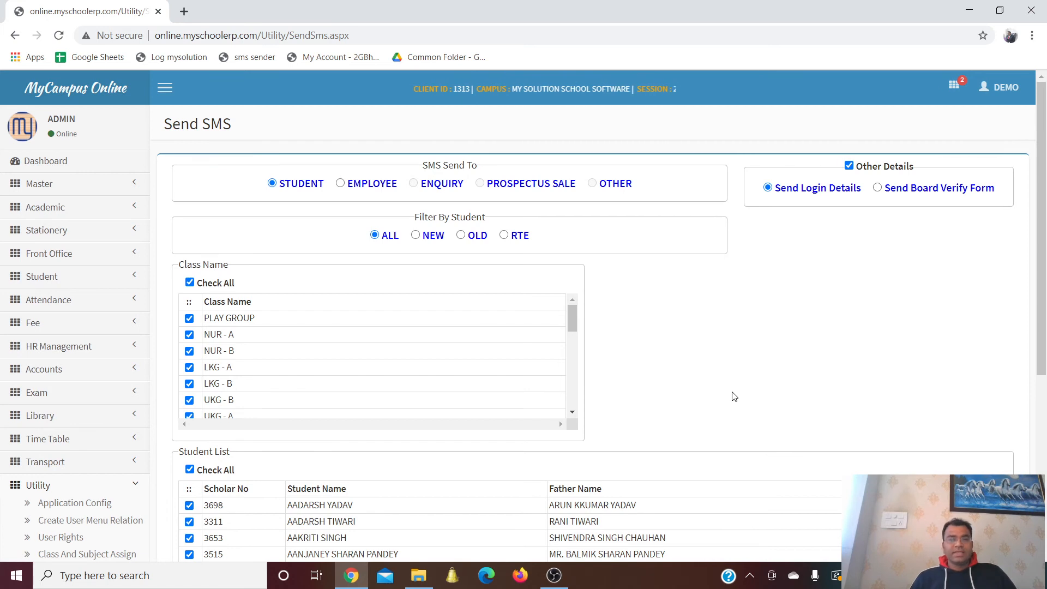
# Filter the student list by NEW, OLD, then RTE, leaving 9 RTE students
pyautogui.click(420, 240)
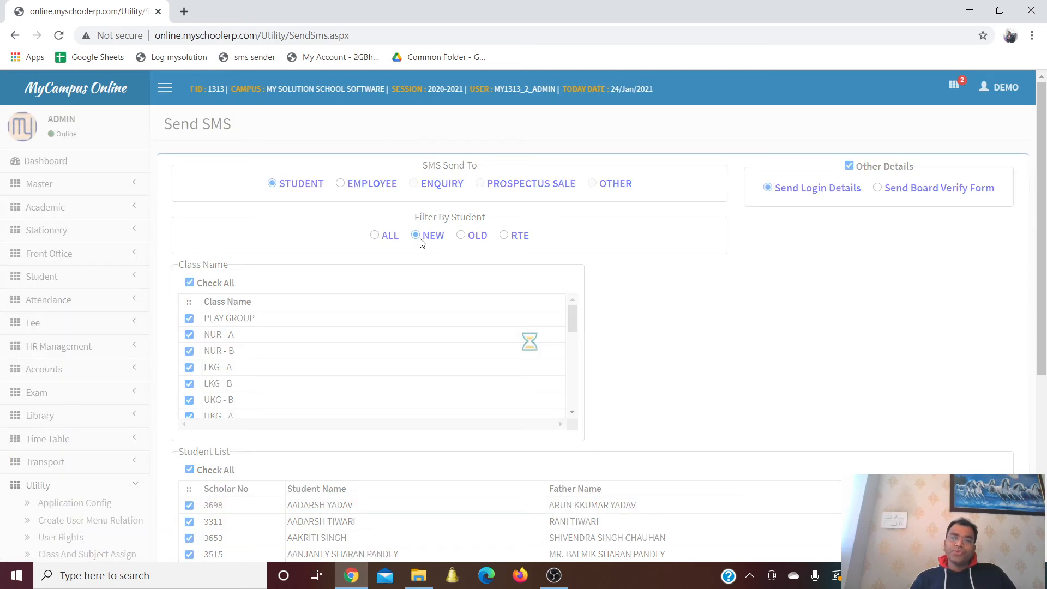
pyautogui.click(469, 236)
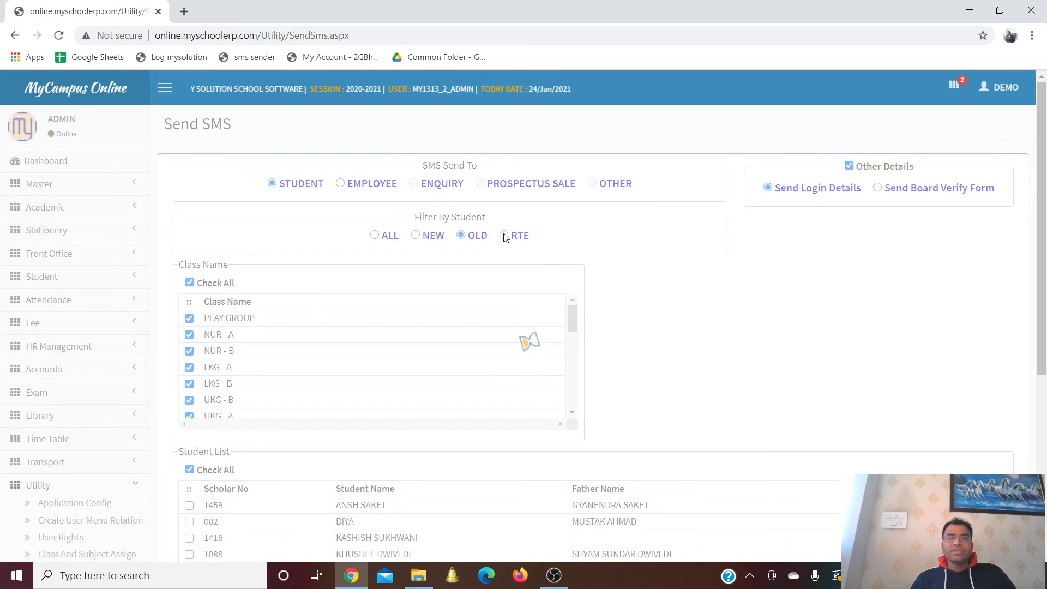
pyautogui.click(504, 235)
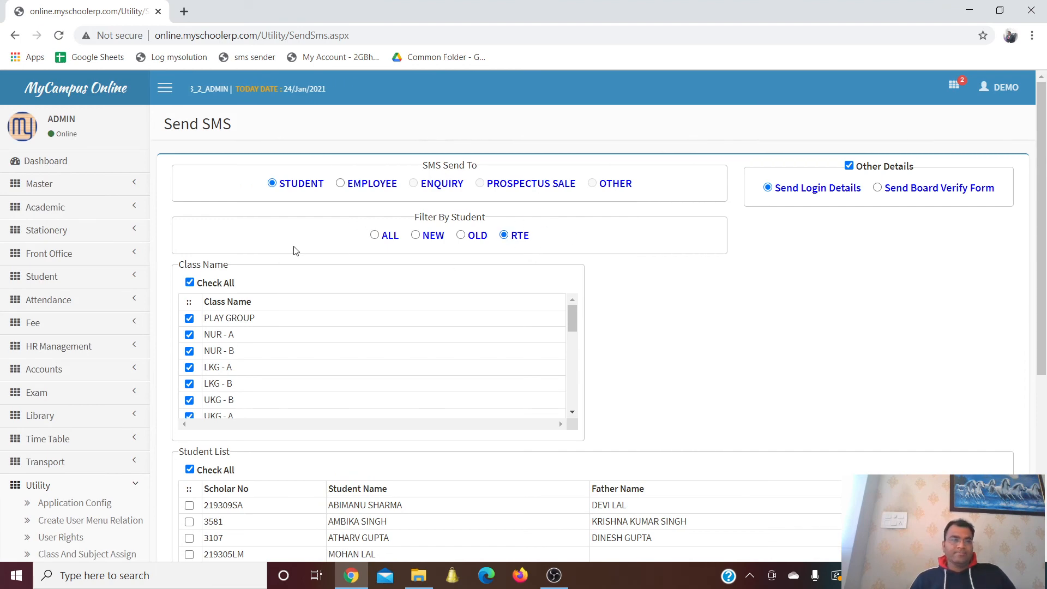
pyautogui.scroll(-4, 295, 250)
pyautogui.scroll(-2, 432, 332)
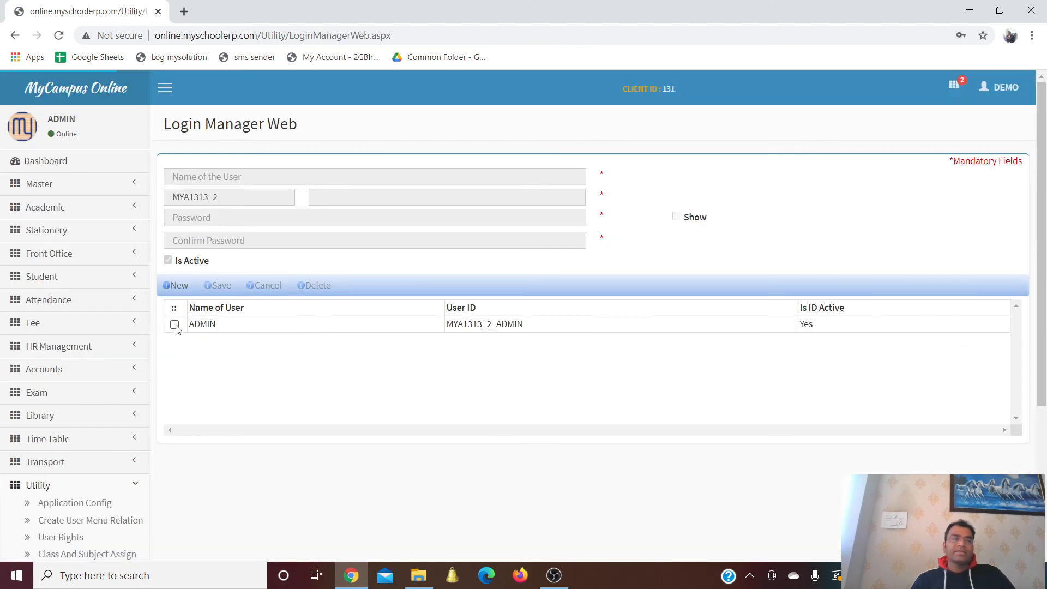
# Load the ADMIN web login's details for editing
pyautogui.click(174, 325)
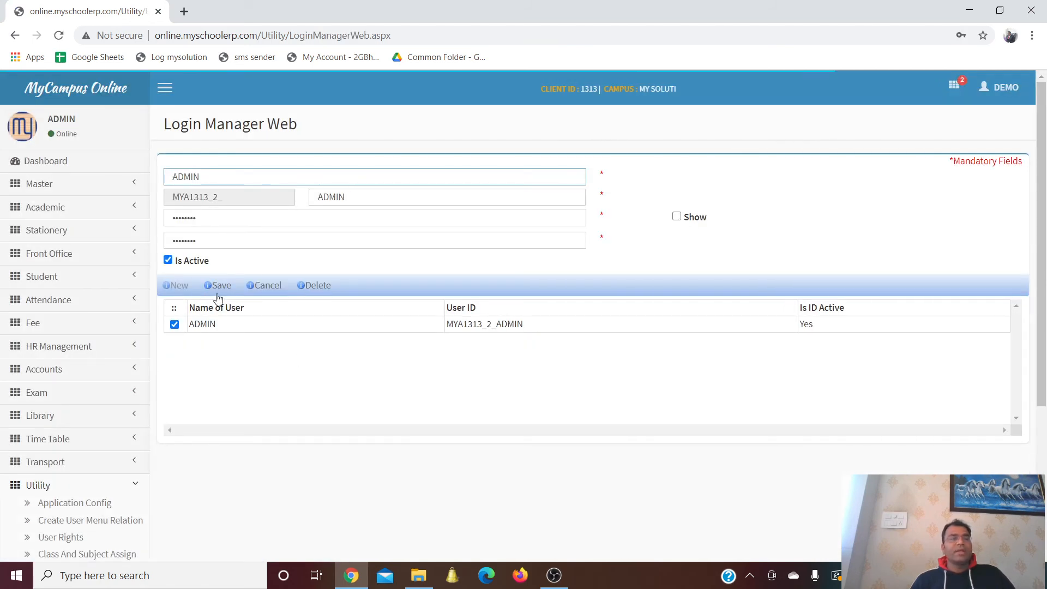
pyautogui.scroll(-3, 303, 351)
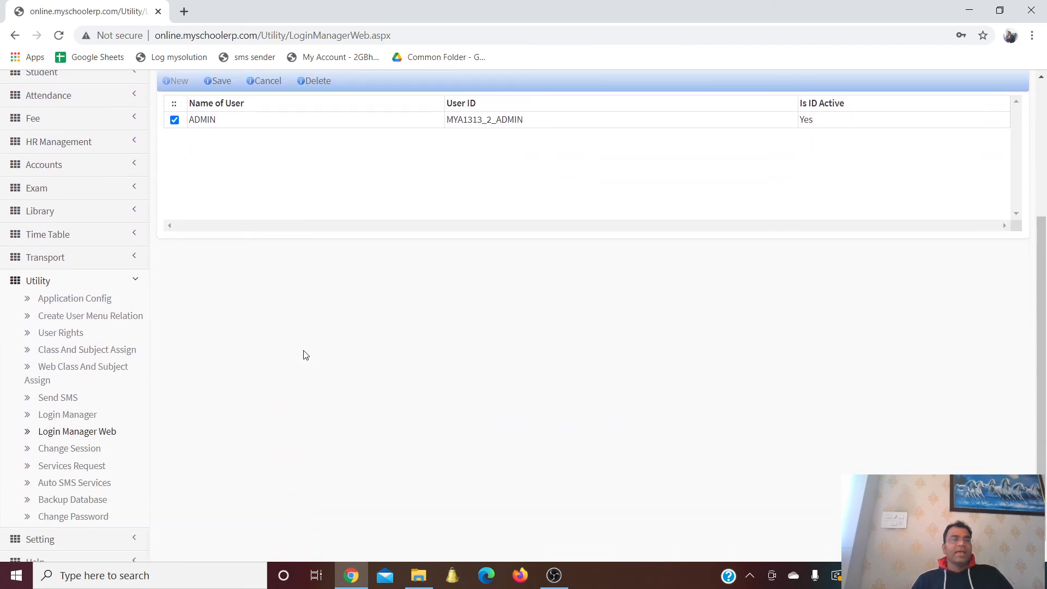
pyautogui.scroll(1, 304, 353)
pyautogui.scroll(-2, 302, 356)
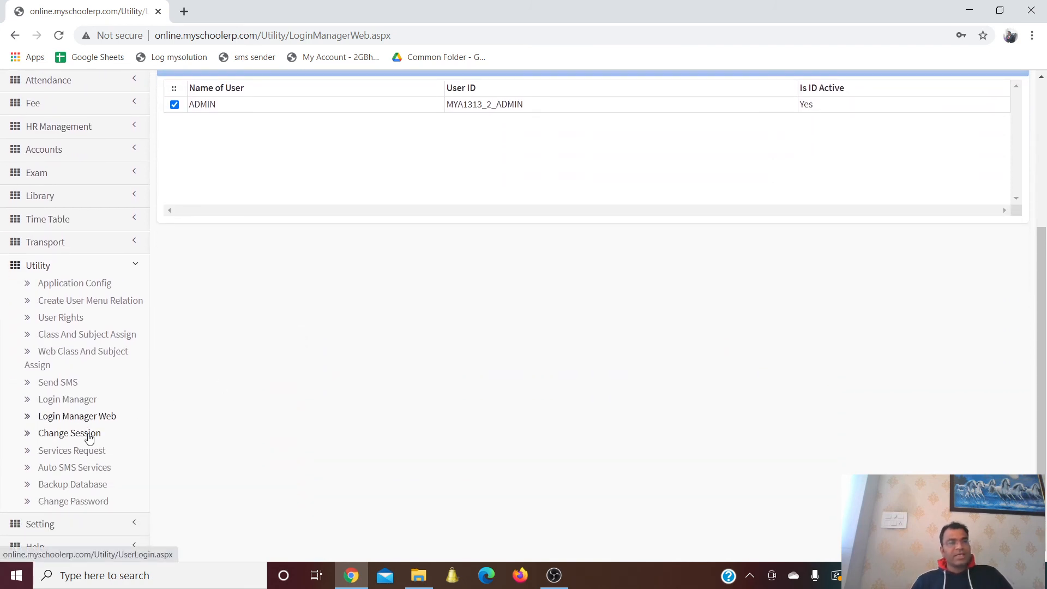
# On Change Session, keep the academic session at 2020-2021
pyautogui.click(89, 438)
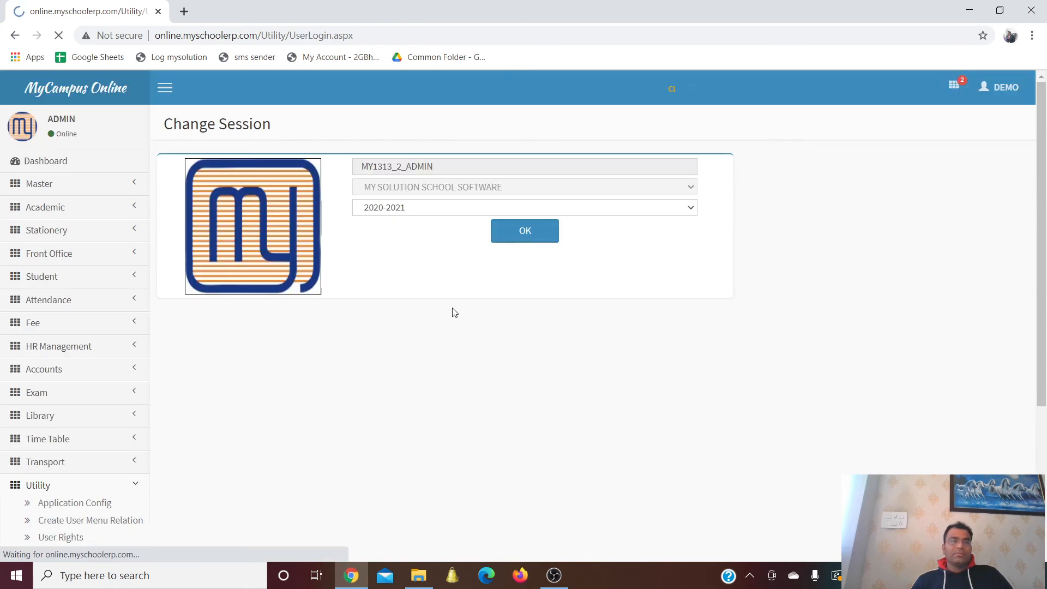
pyautogui.click(429, 209)
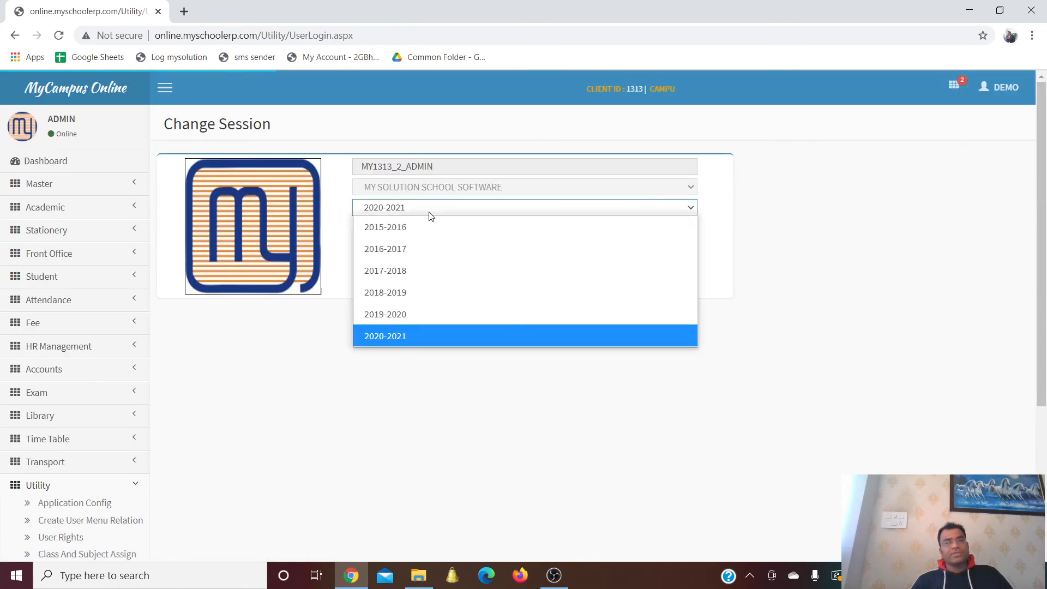
pyautogui.click(431, 216)
pyautogui.scroll(-4, 283, 393)
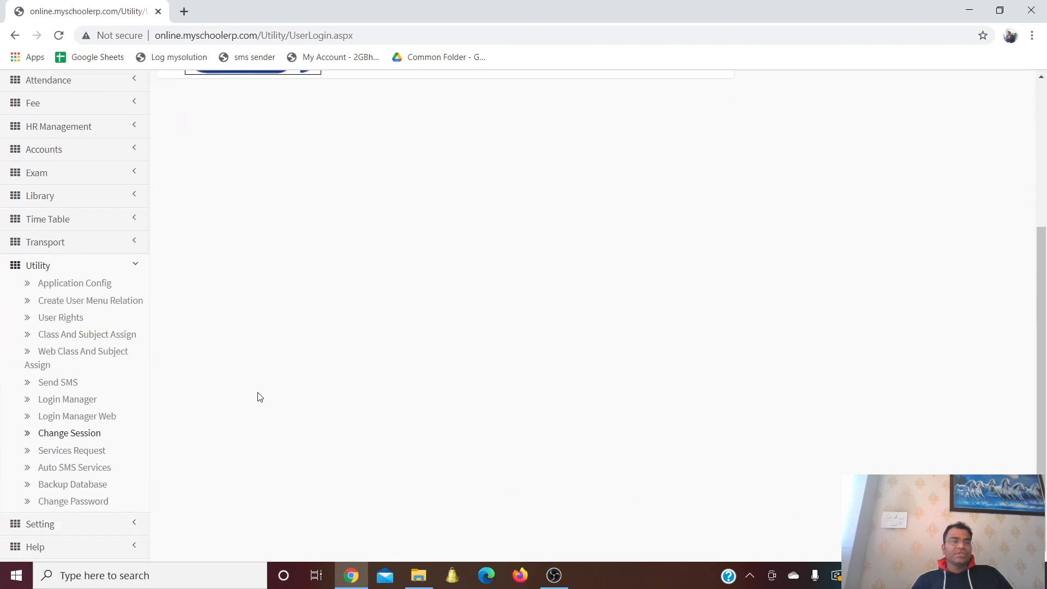
# Start a service request for 10000 SMS and calculate its amount at 0.21 each
pyautogui.click(76, 452)
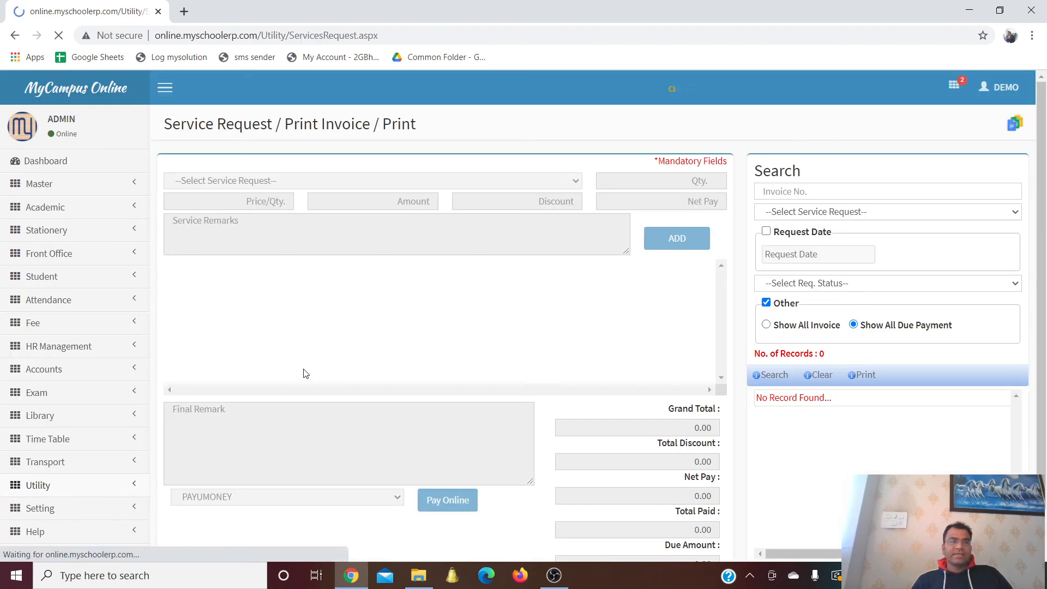
pyautogui.scroll(-2, 507, 304)
pyautogui.scroll(1, 507, 304)
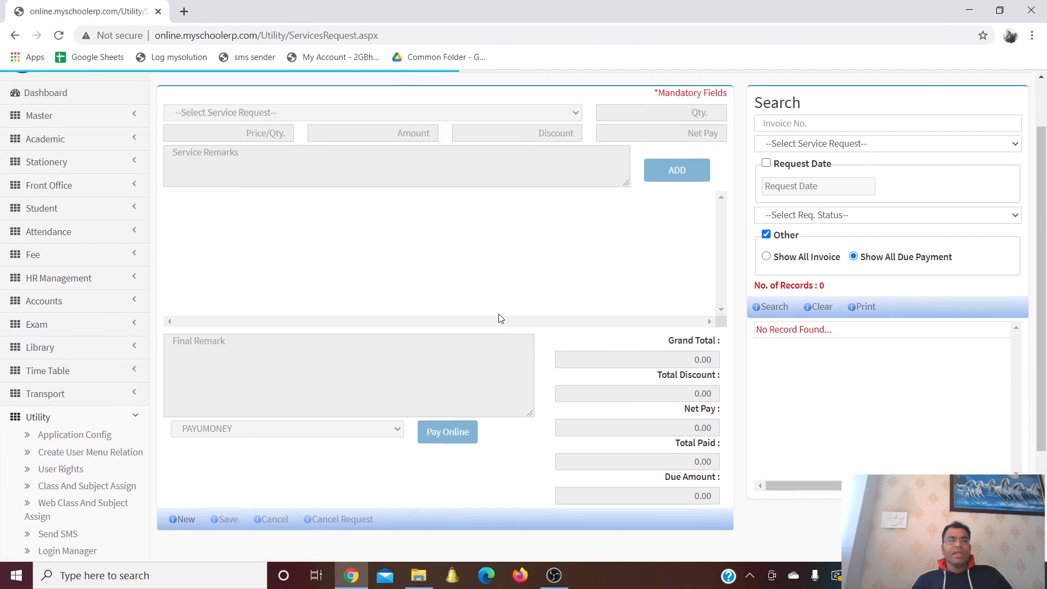
pyautogui.scroll(1, 184, 528)
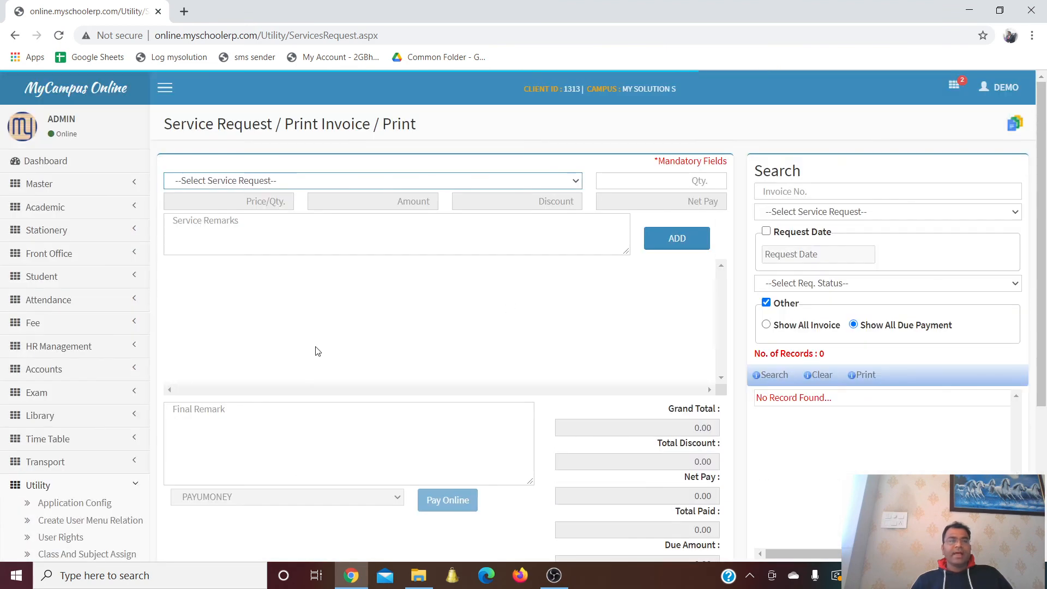
pyautogui.click(267, 179)
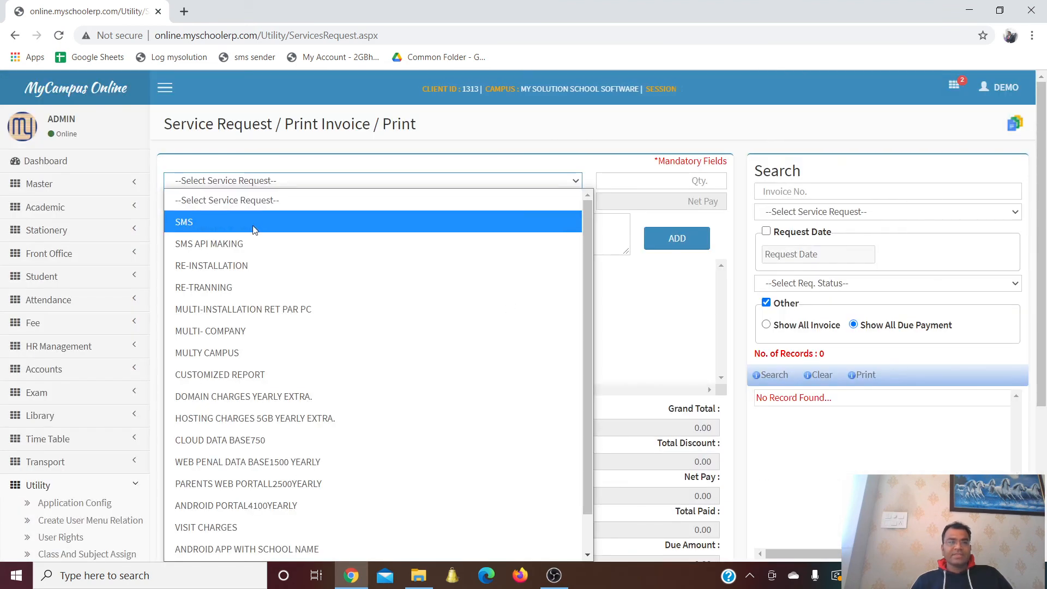
pyautogui.click(262, 222)
pyautogui.write('10')
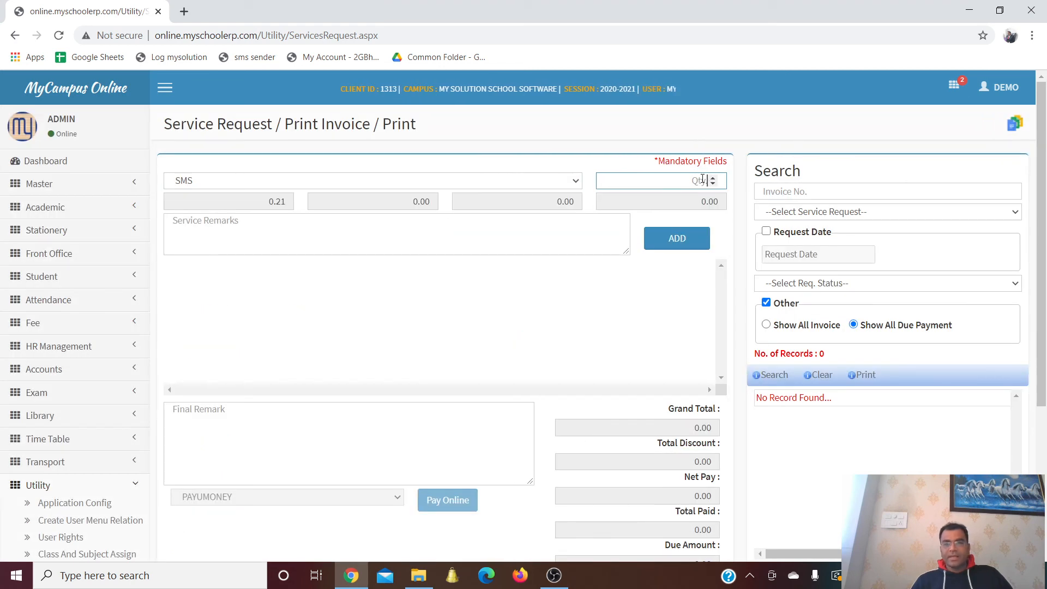
pyautogui.write('000')
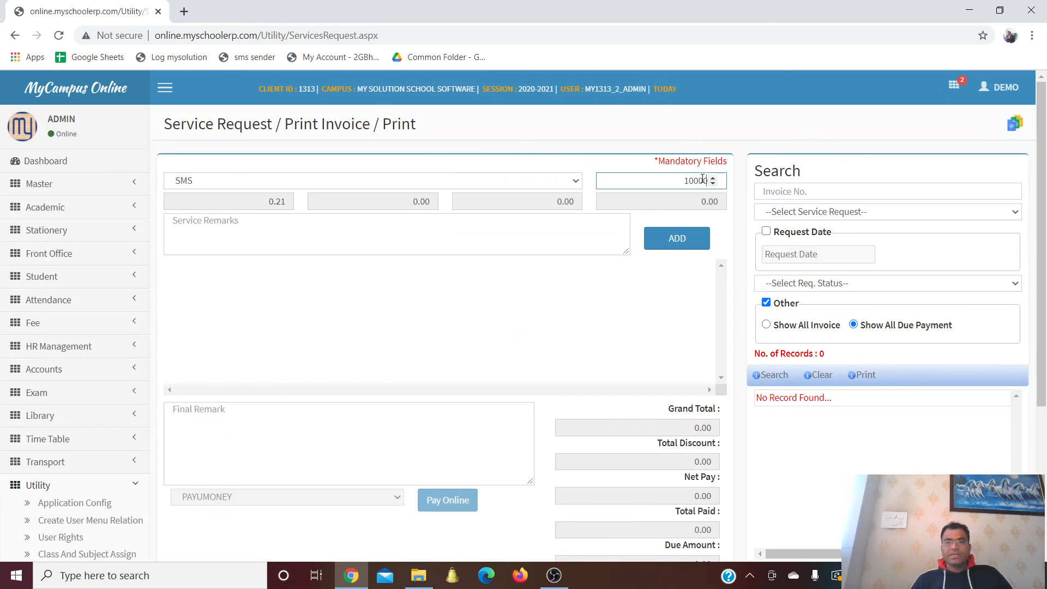
pyautogui.click(678, 240)
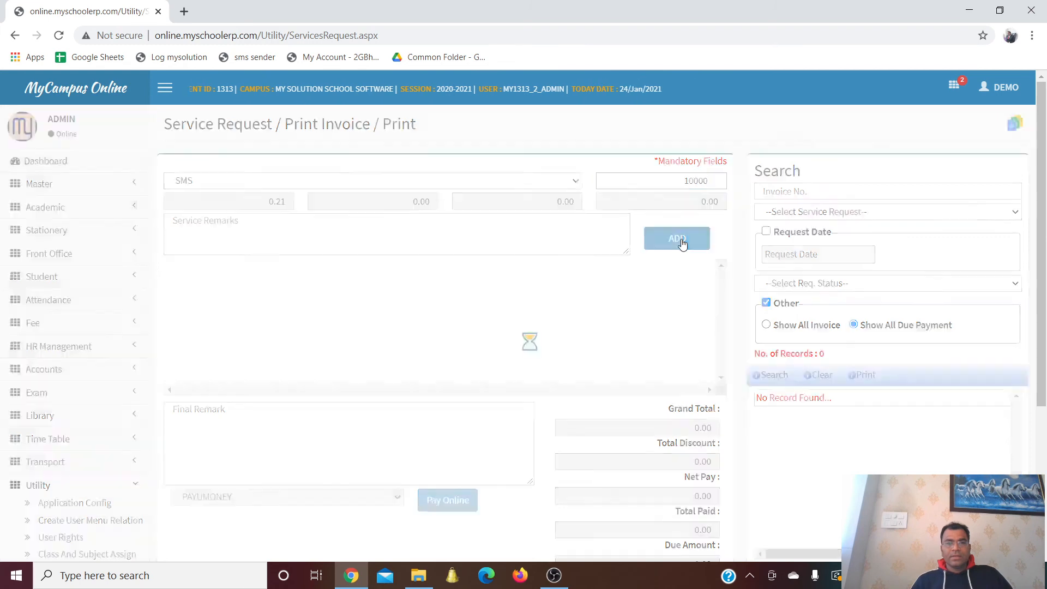
# Add the SMS line, save the request, and load the 2100.00 invoice from the Search list
pyautogui.scroll(-3, 665, 255)
pyautogui.scroll(3, 665, 255)
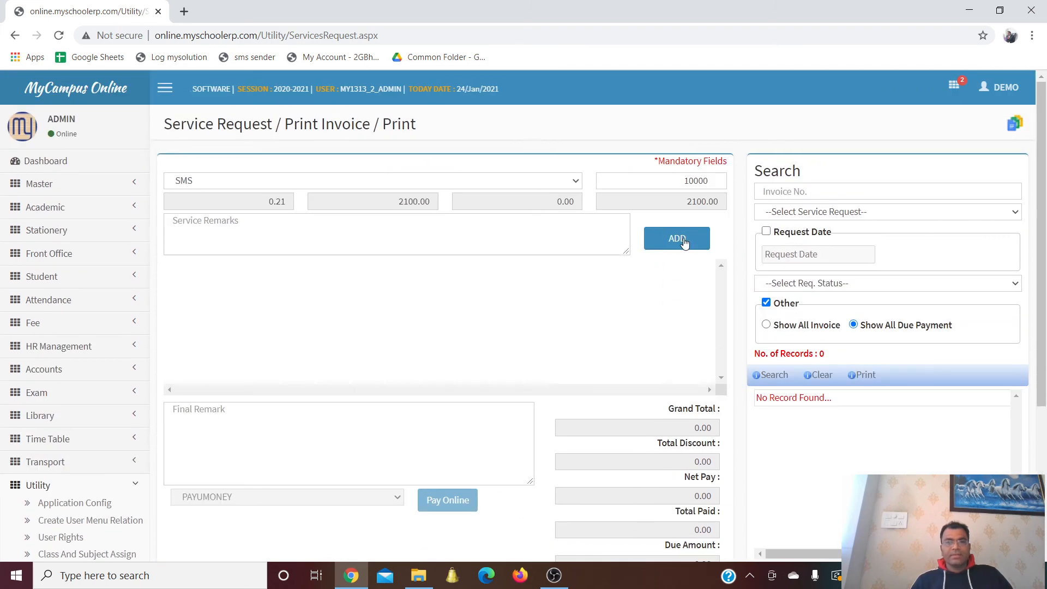
pyautogui.click(682, 240)
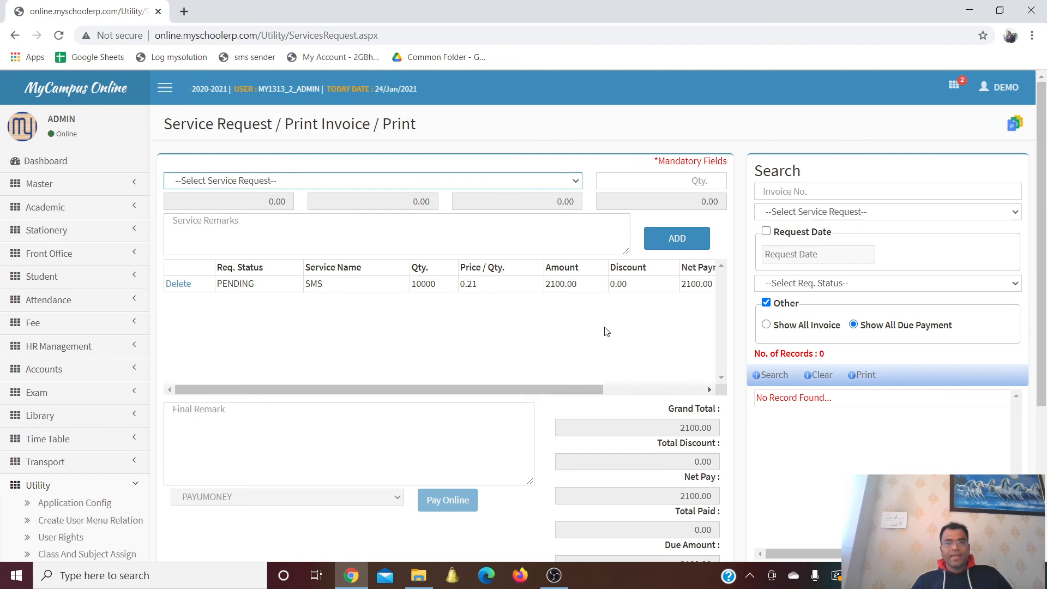
pyautogui.scroll(-3, 603, 329)
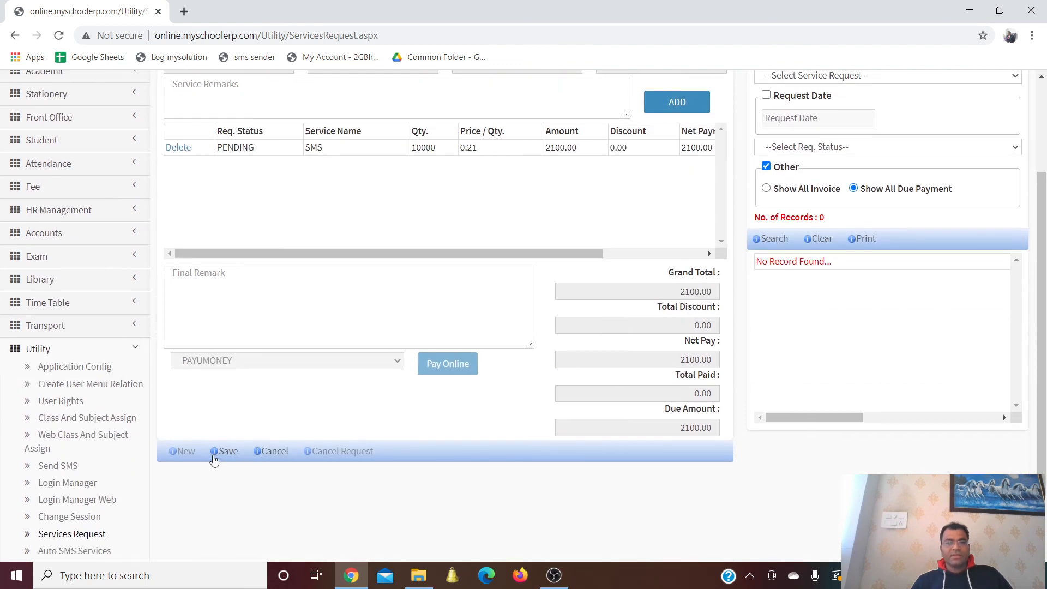
pyautogui.click(219, 453)
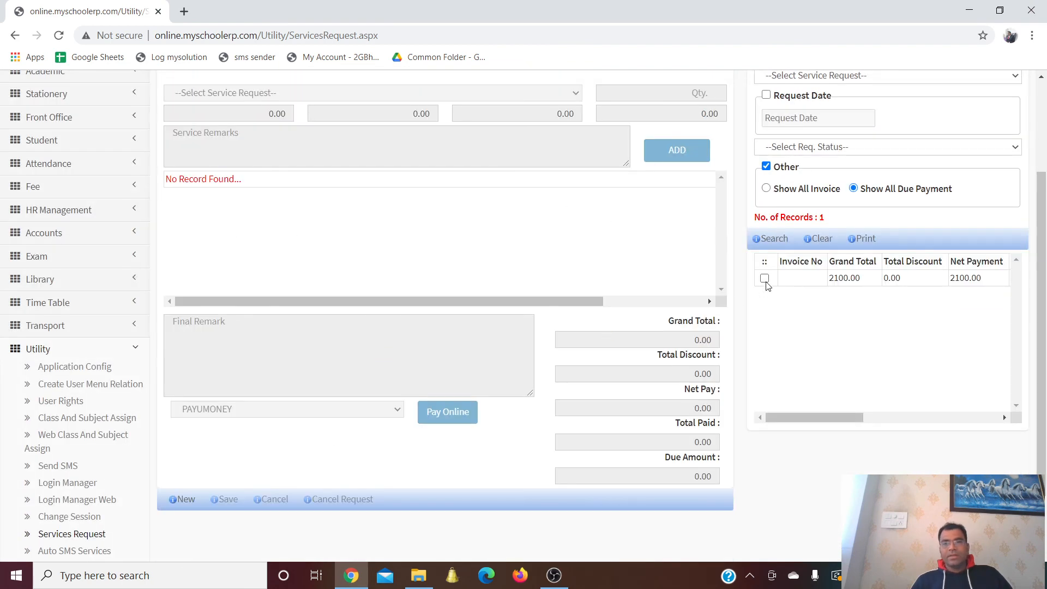
pyautogui.scroll(3, 812, 214)
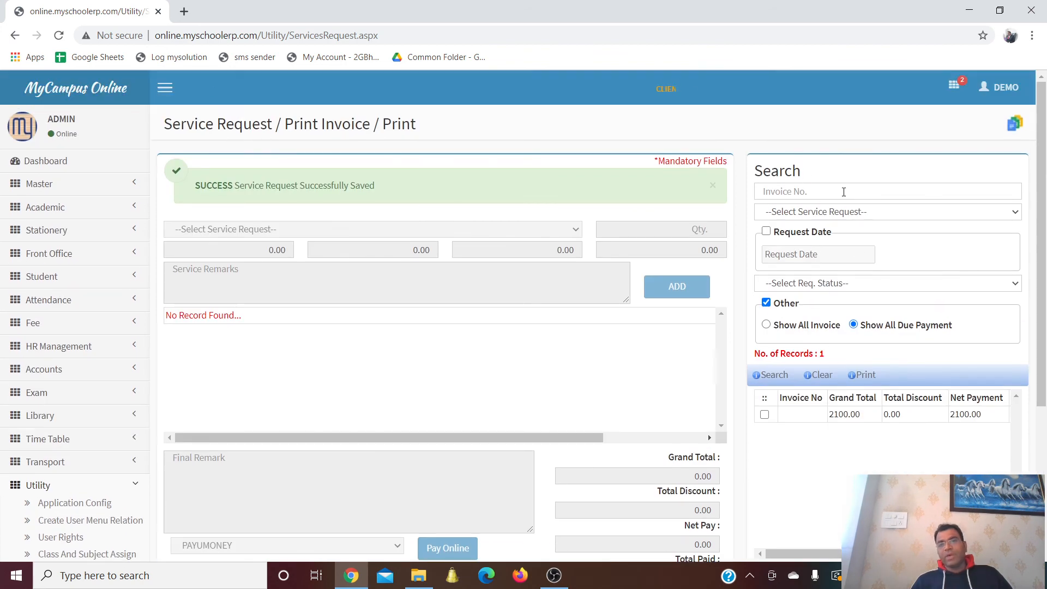
pyautogui.click(765, 414)
pyautogui.scroll(-3, 795, 435)
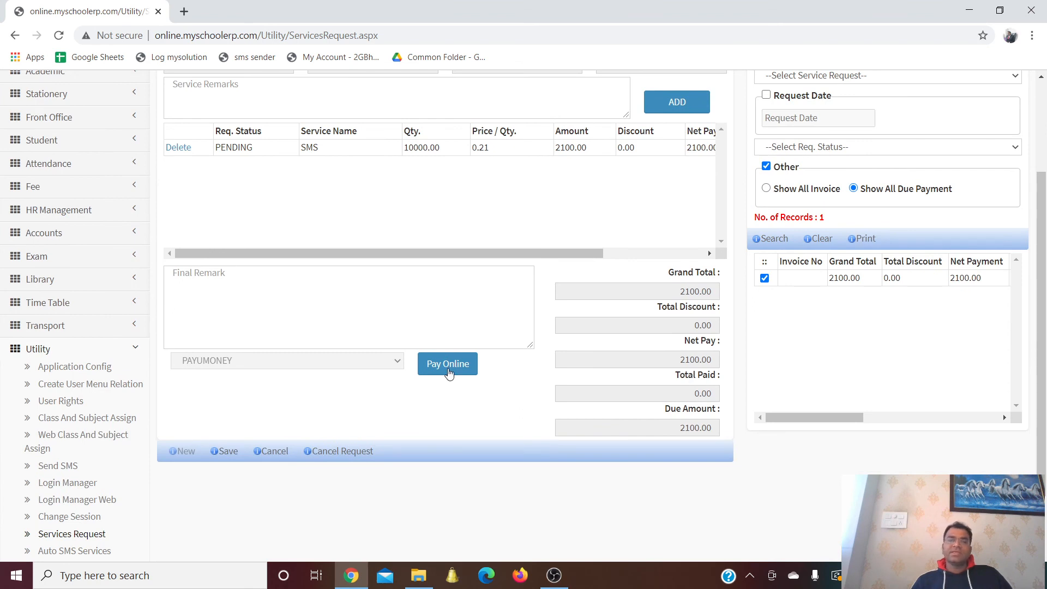
pyautogui.scroll(1, 463, 361)
pyautogui.scroll(1, 466, 358)
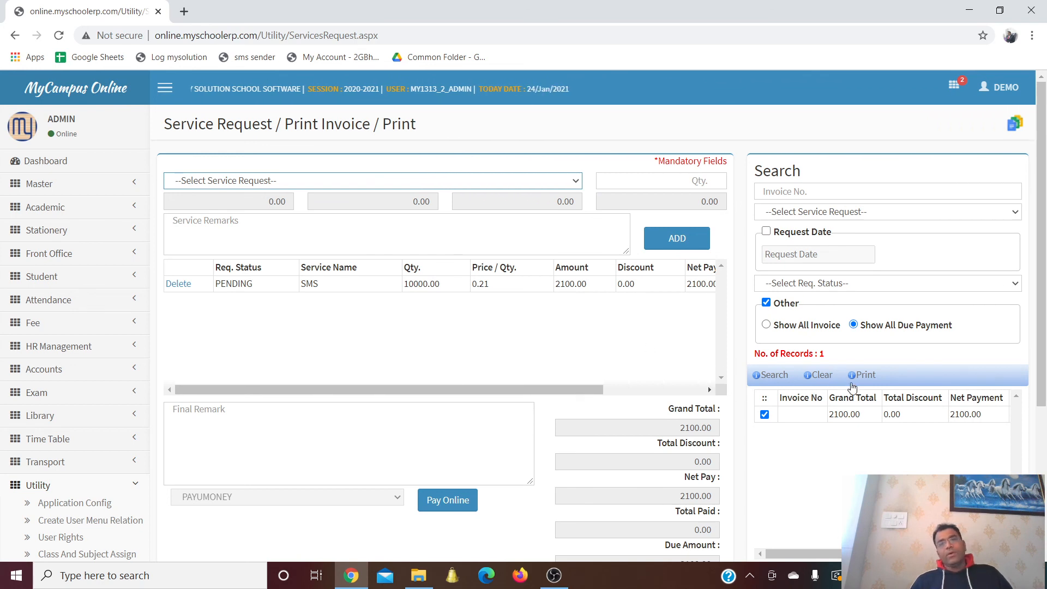
# Print and review the quotation for the 10000-SMS invoice totalling 2100.00
pyautogui.click(867, 375)
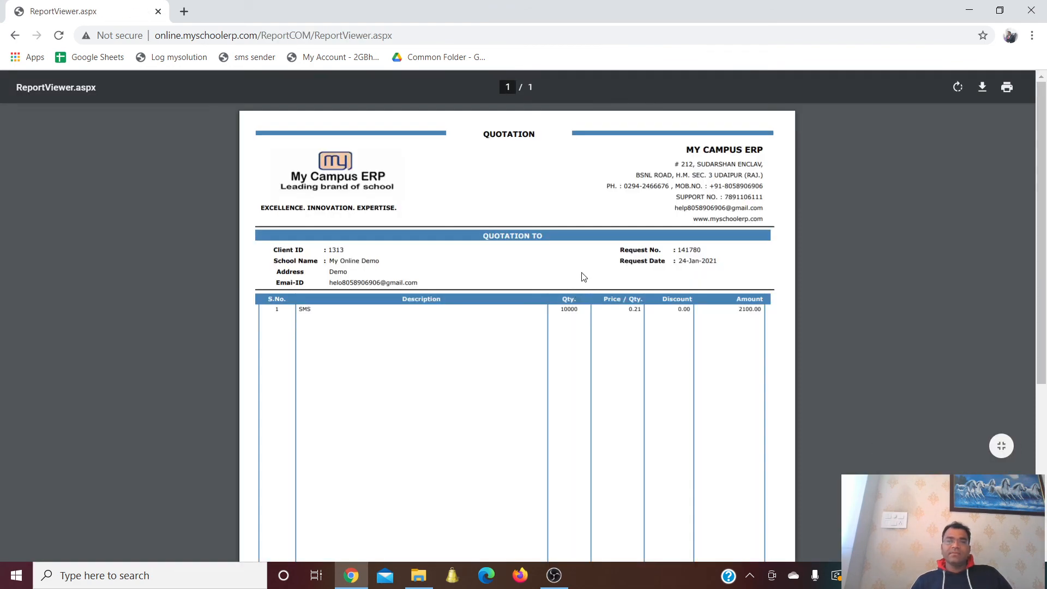
pyautogui.scroll(-5, 583, 277)
pyautogui.scroll(5, 582, 278)
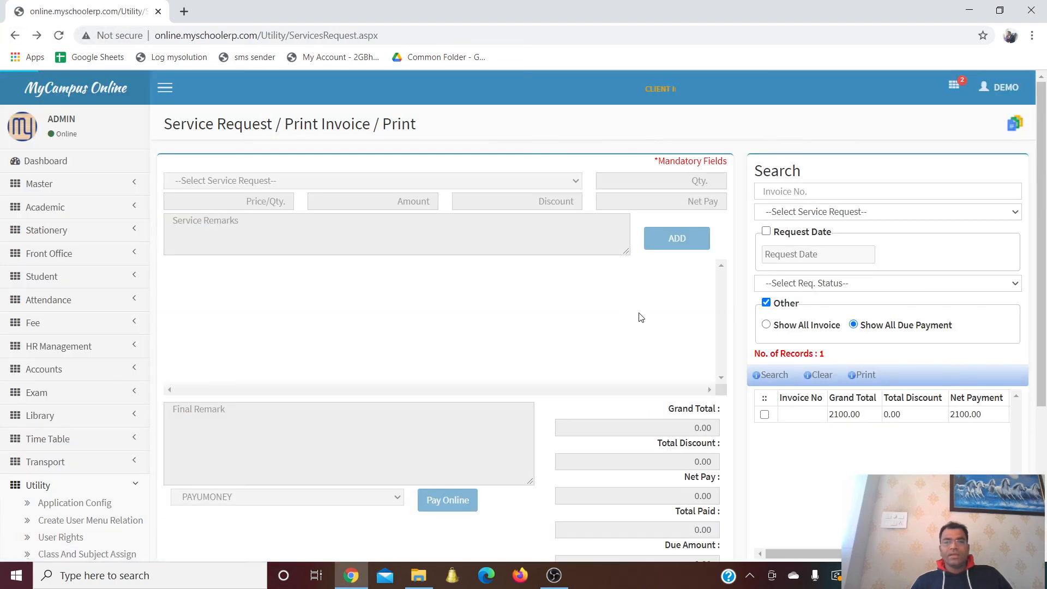
pyautogui.scroll(-4, 639, 317)
pyautogui.scroll(4, 640, 321)
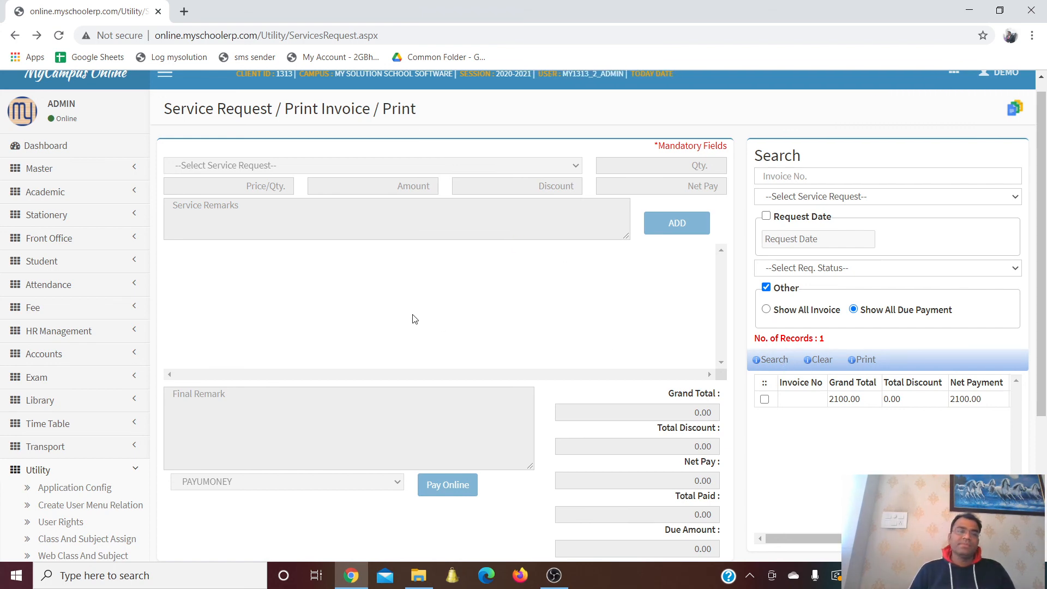
pyautogui.scroll(-4, 412, 319)
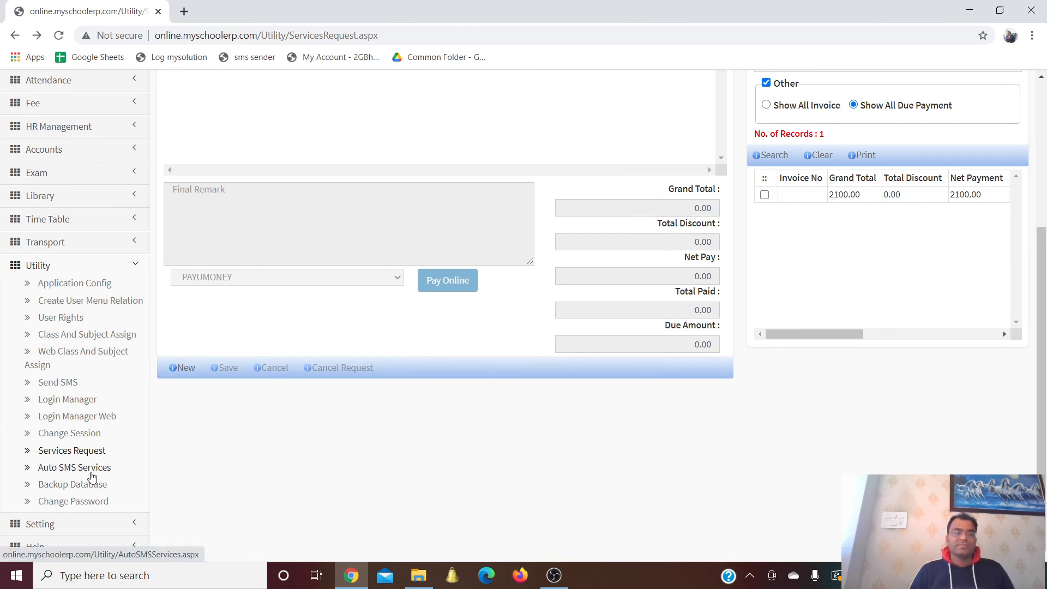
# View the Auto SMS schedules: birthday at 11:03 AM, anniversary at 12:56 PM
pyautogui.click(92, 473)
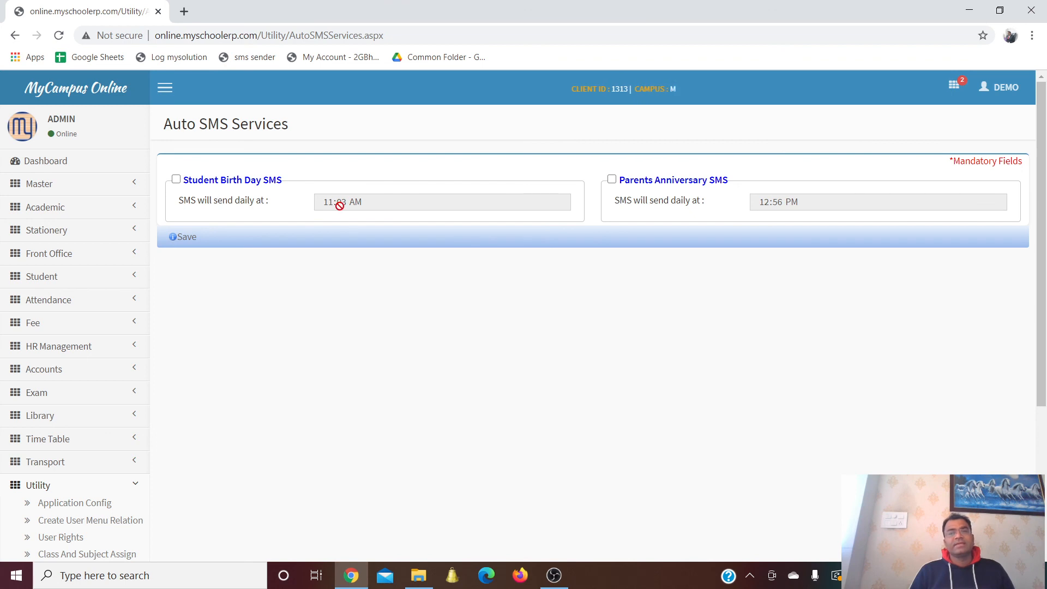
pyautogui.scroll(-4, 283, 289)
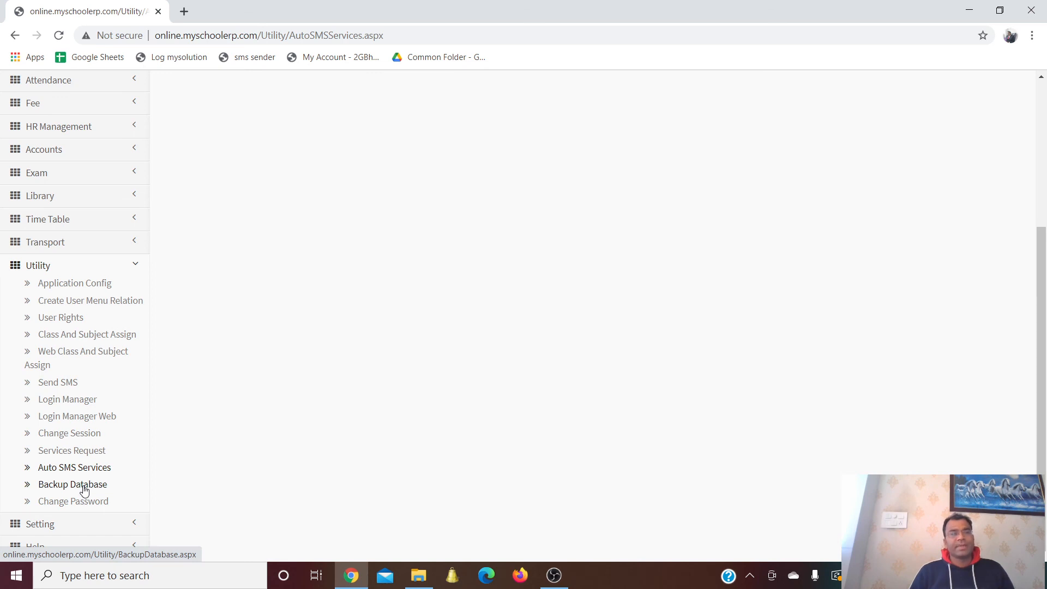
# Go to Utility > Backup Database and review its backup and email options
pyautogui.click(84, 488)
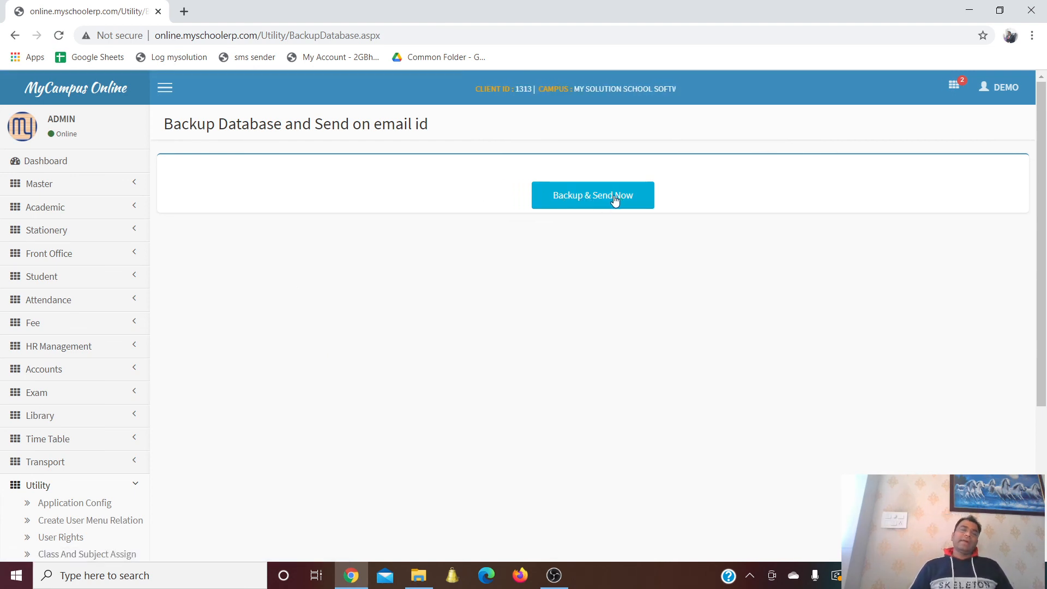
pyautogui.scroll(-4, 304, 299)
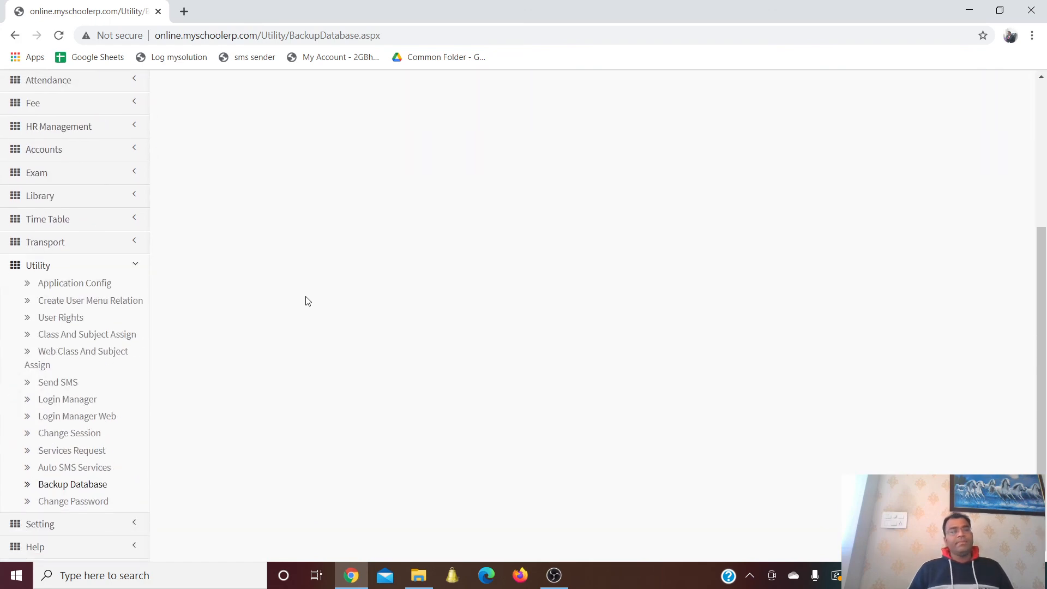
pyautogui.scroll(4, 308, 301)
pyautogui.scroll(-4, 306, 301)
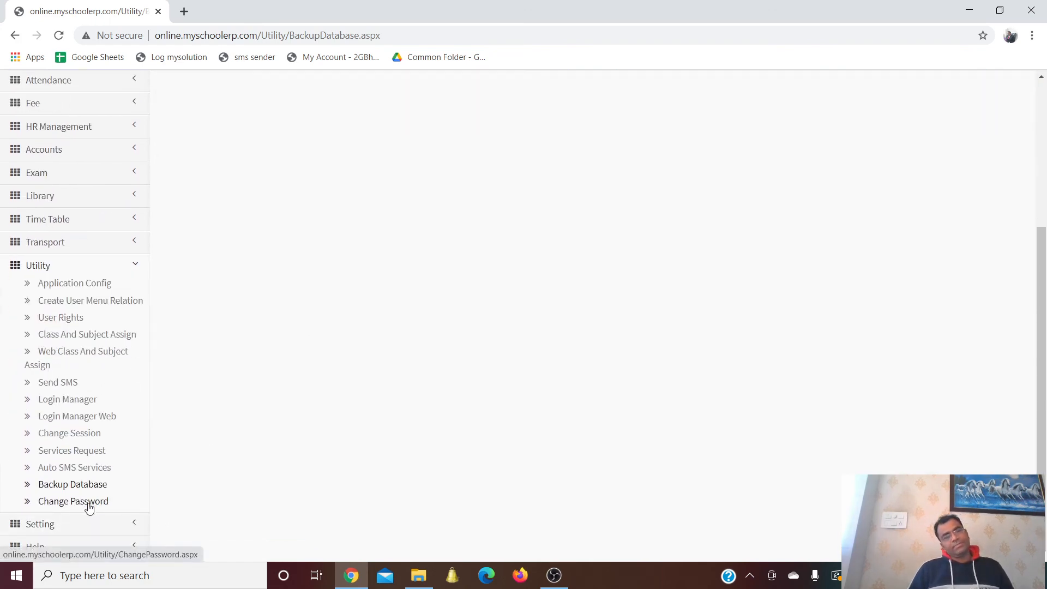
# Go to Utility > Change Password and put the cursor in the Old Password field
pyautogui.click(89, 508)
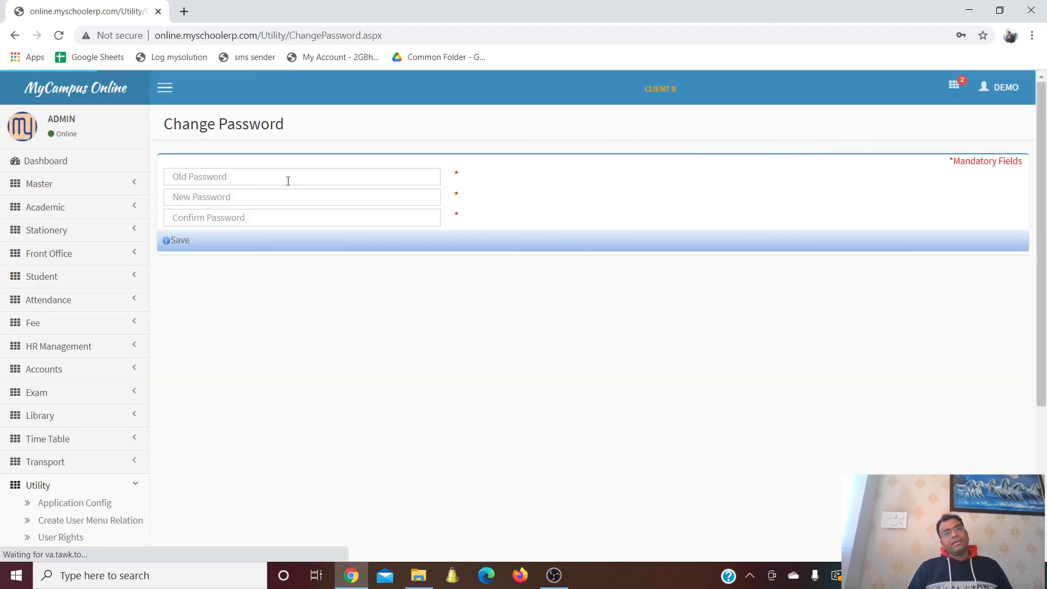
pyautogui.click(279, 176)
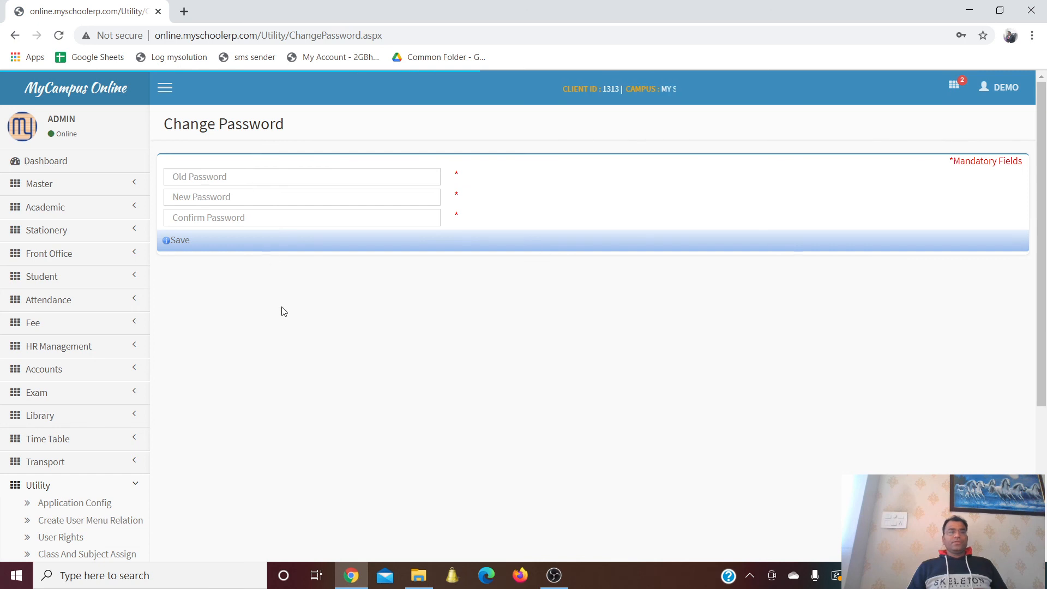
pyautogui.scroll(-4, 272, 414)
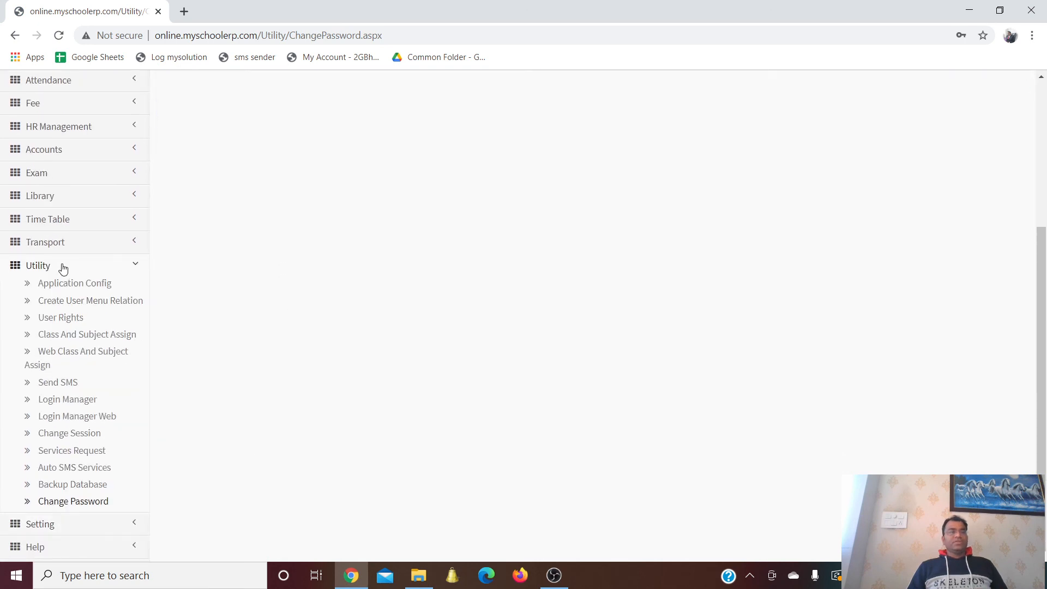